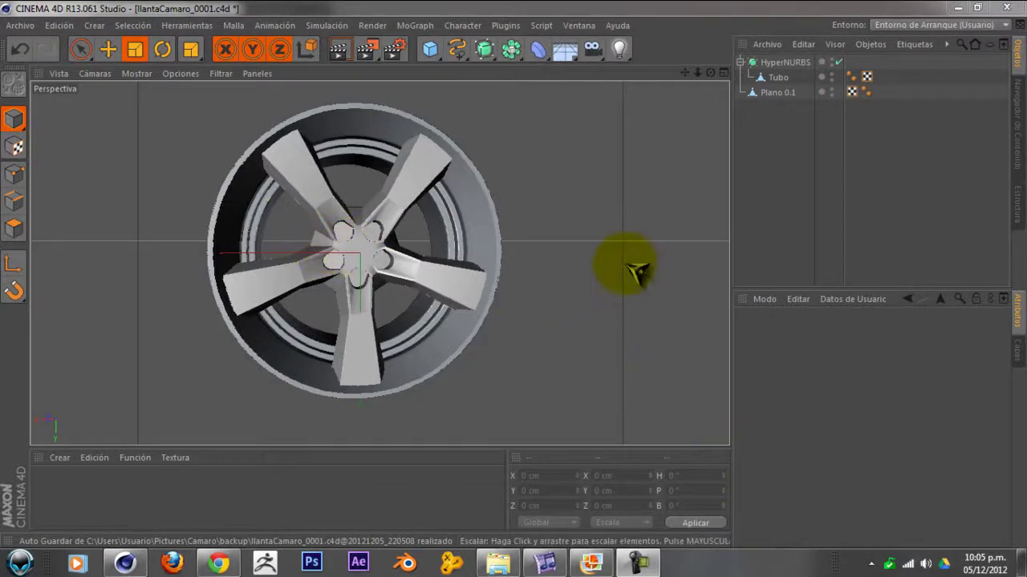
- Maximize the Front view and zoom in close on the hub's five lug holes
scroll(373, 252, "up", 5)
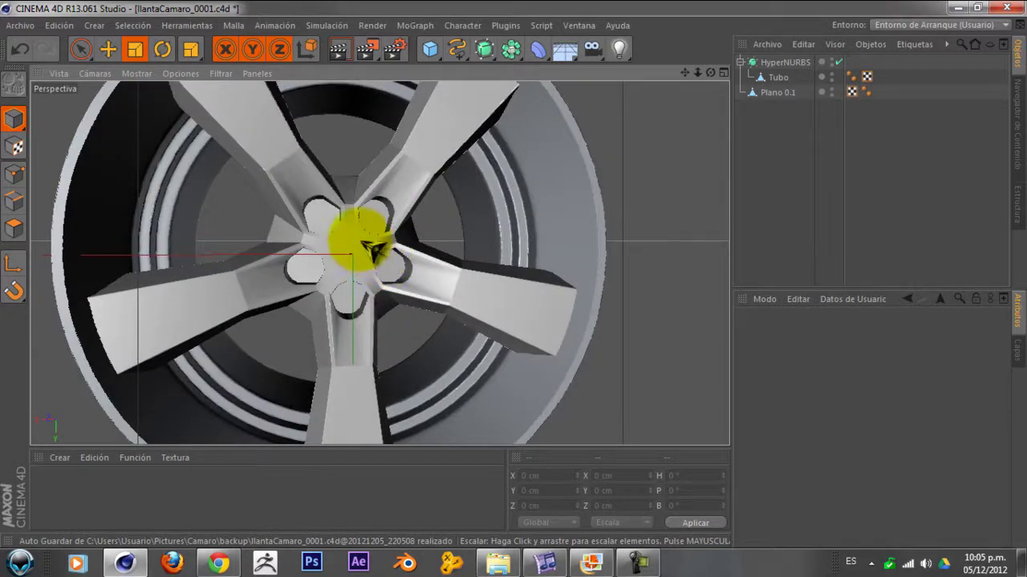
mouse_move(373, 251)
left_mouse_down("alt")
mouse_move(362, 241)
mouse_move(381, 242)
left_mouse_up("alt")
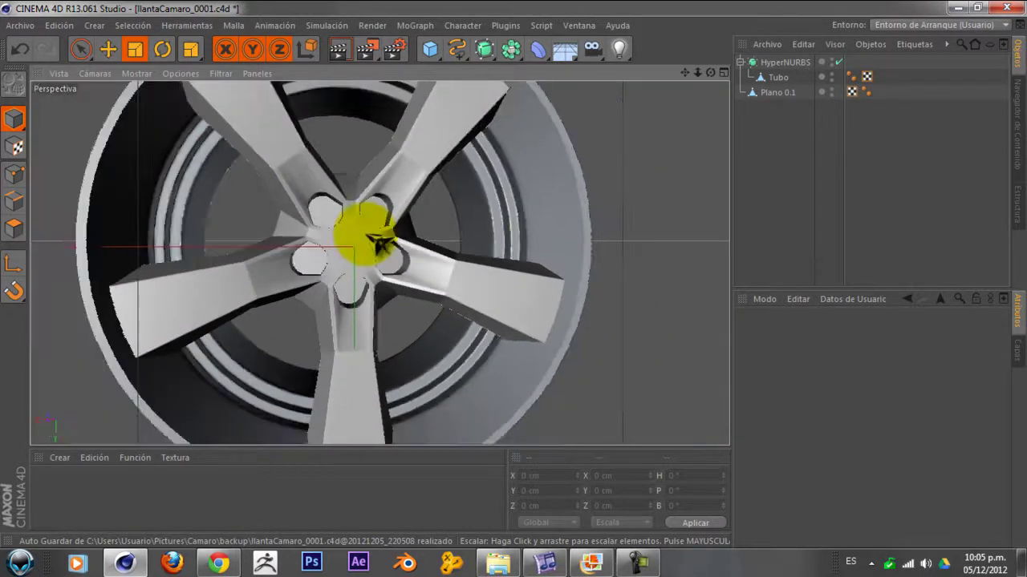
left_click(722, 72)
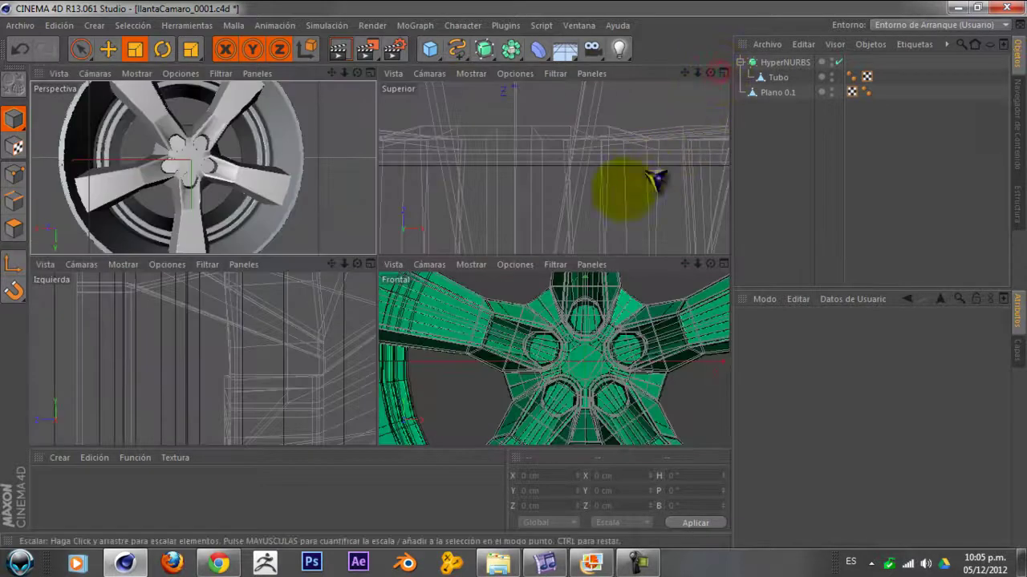
left_click(723, 263)
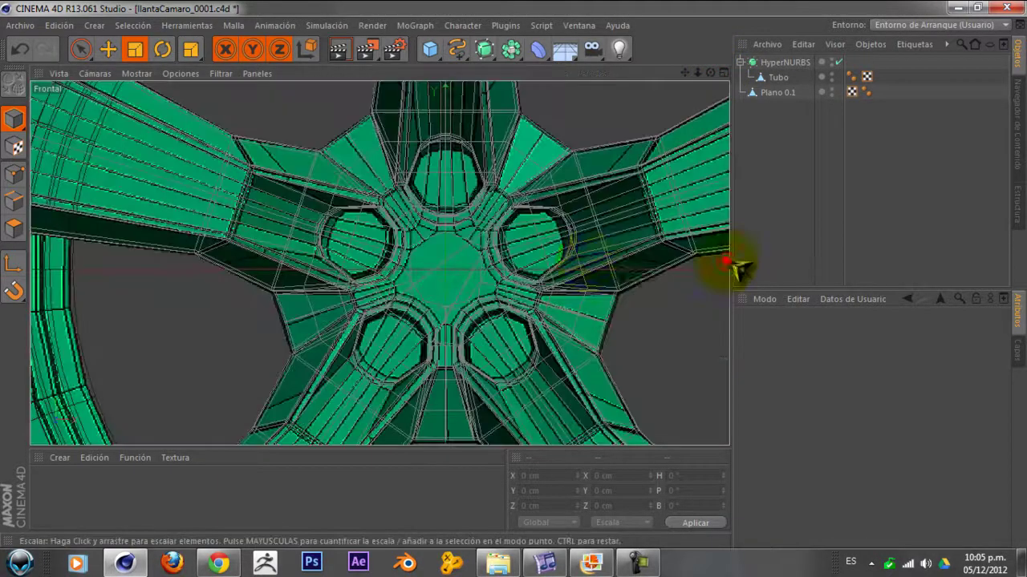
scroll(457, 183, "up", 2)
scroll(449, 197, "up", 2)
scroll(461, 180, "up", 2)
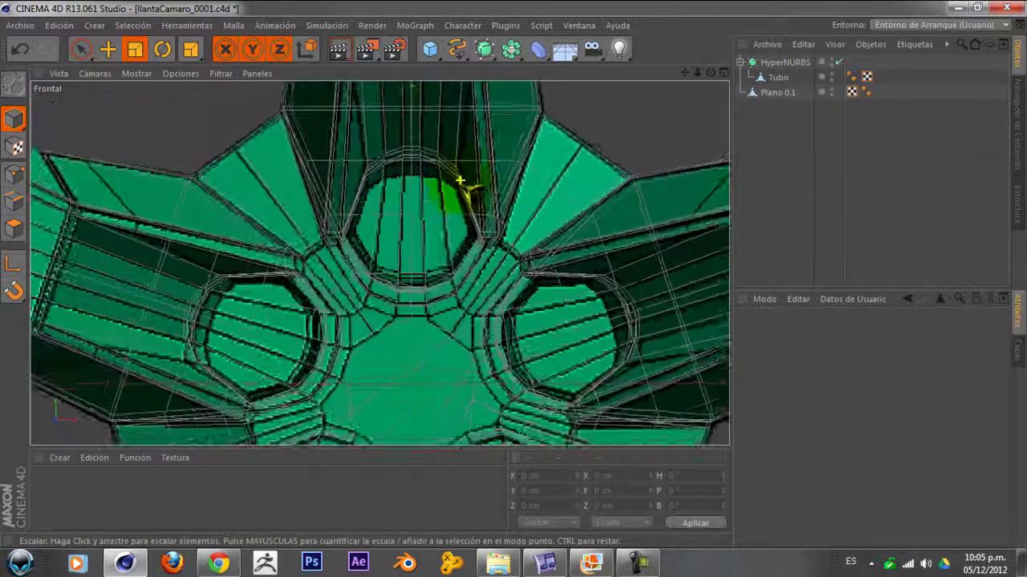
scroll(461, 216, "up", 2)
scroll(455, 200, "down", 3)
scroll(442, 229, "up", 3)
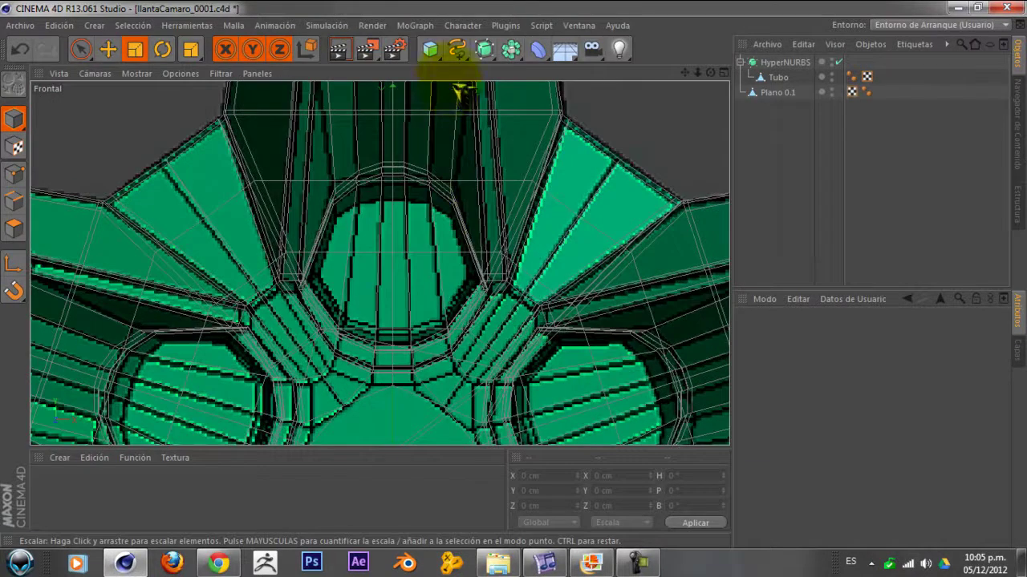
- Add a Cylinder primitive to the rim scene
left_click(433, 49)
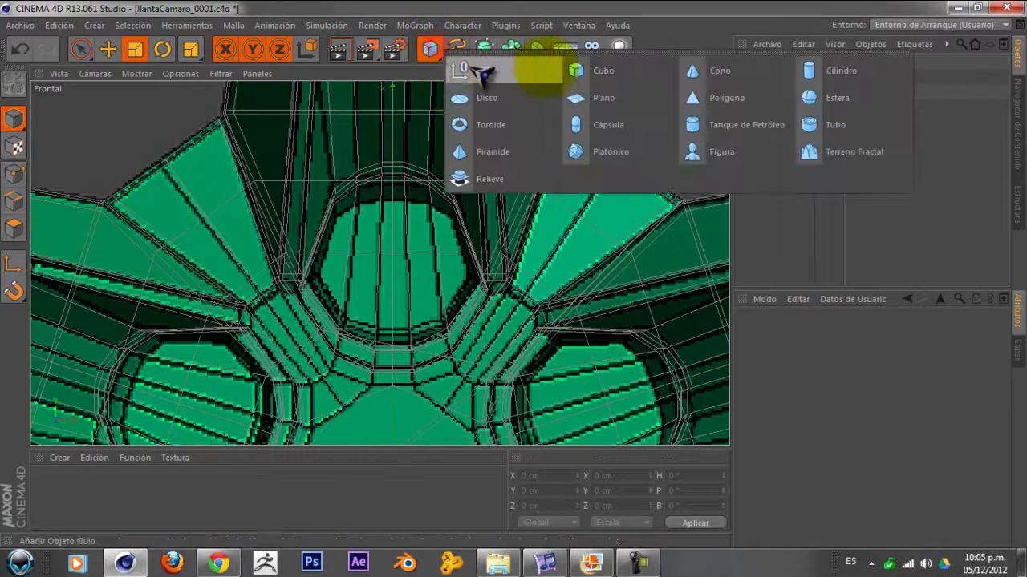
left_click(826, 76)
scroll(505, 237, "down", 3)
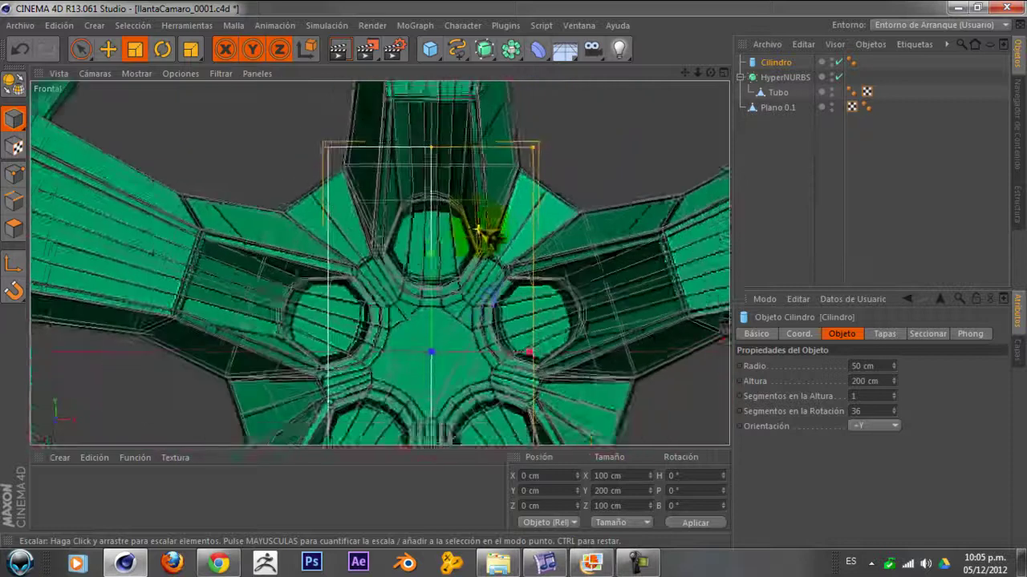
scroll(477, 208, "down", 3)
scroll(550, 241, "down", 3)
scroll(460, 267, "up", 3)
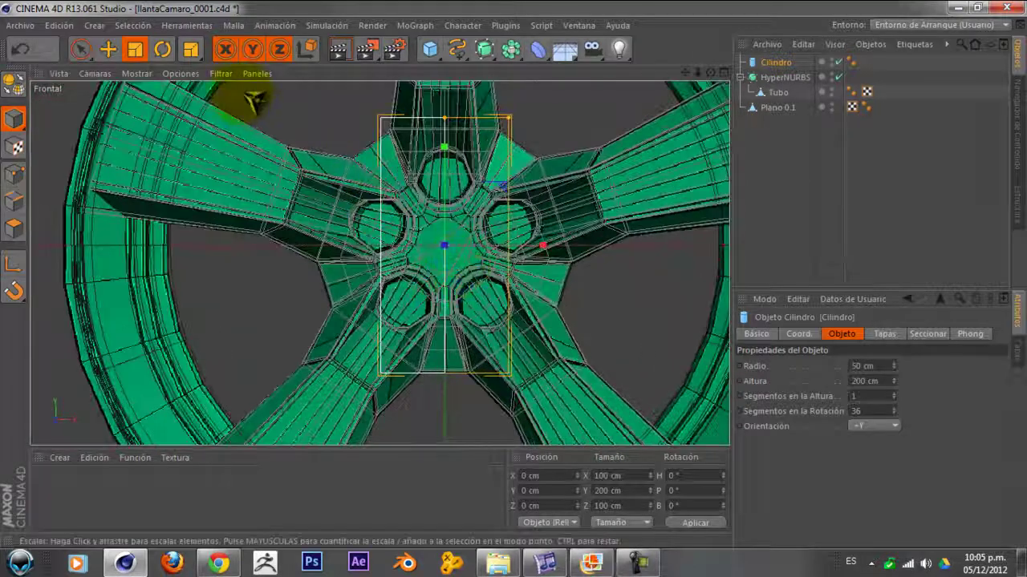
- Rotate the cylinder 90° on P so it faces the front
left_click(162, 49)
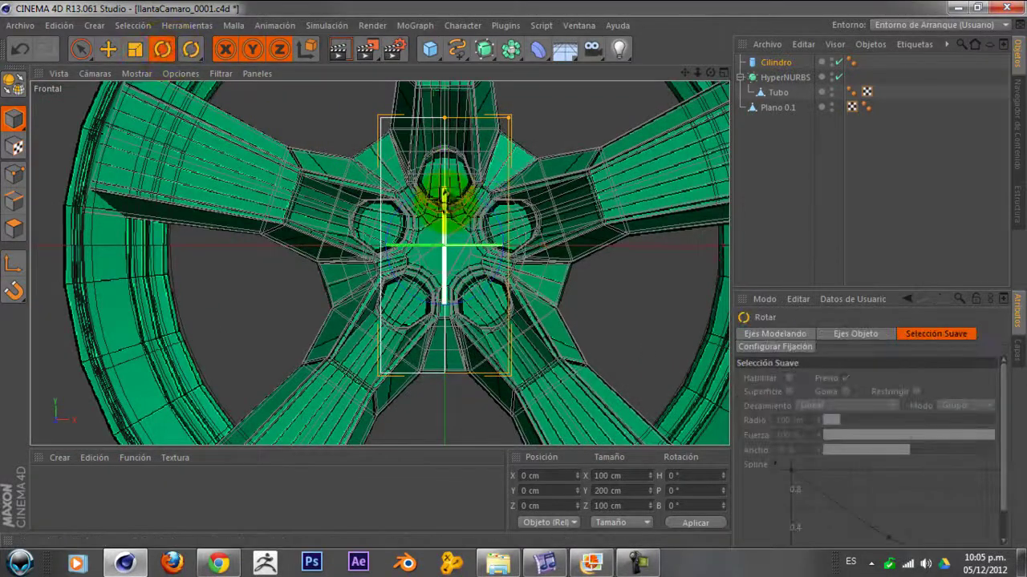
left_click_drag(447, 202, 455, 367)
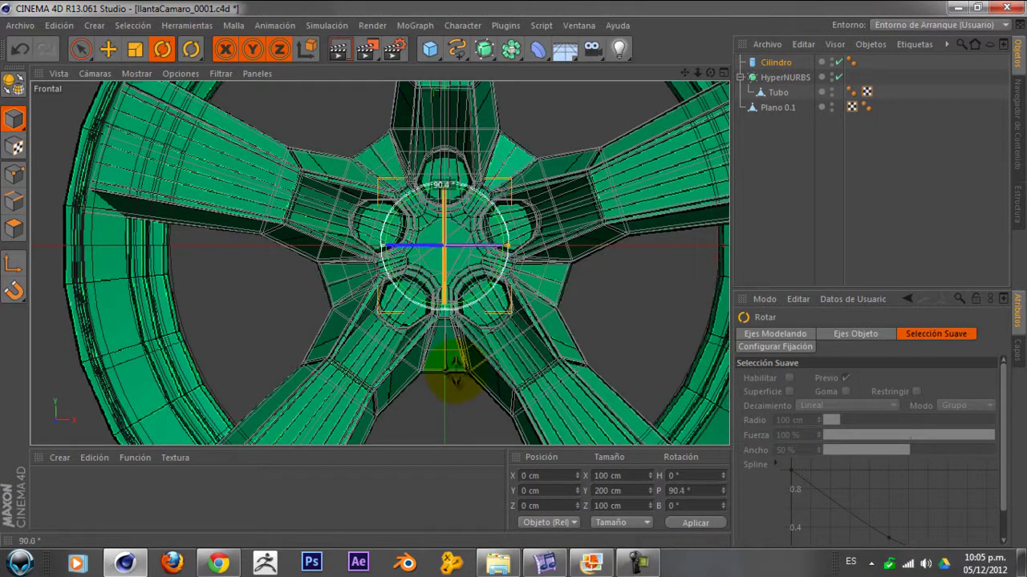
left_click_drag(455, 375, 455, 378)
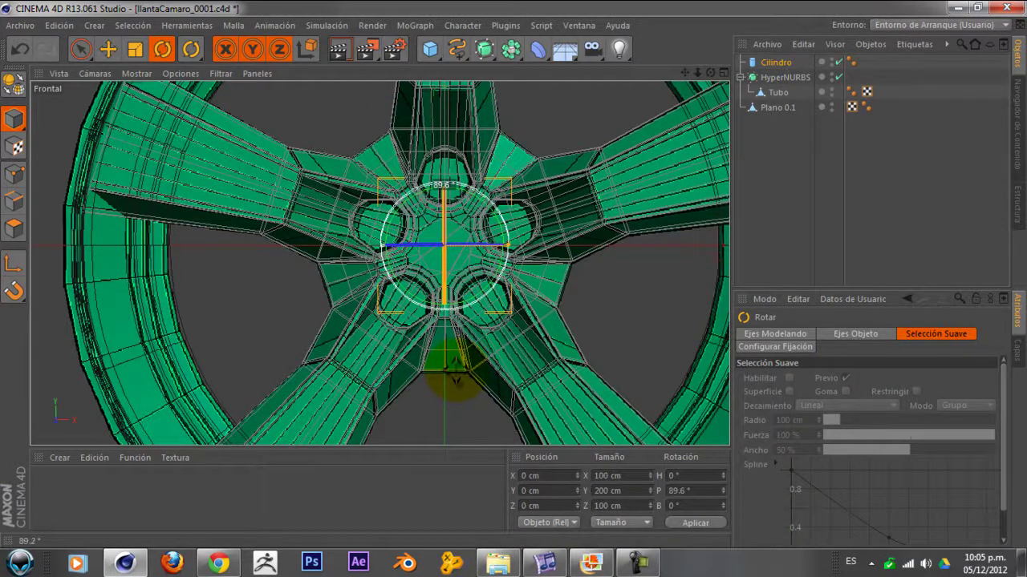
scroll(481, 245, "up", 1)
scroll(480, 242, "up", 1)
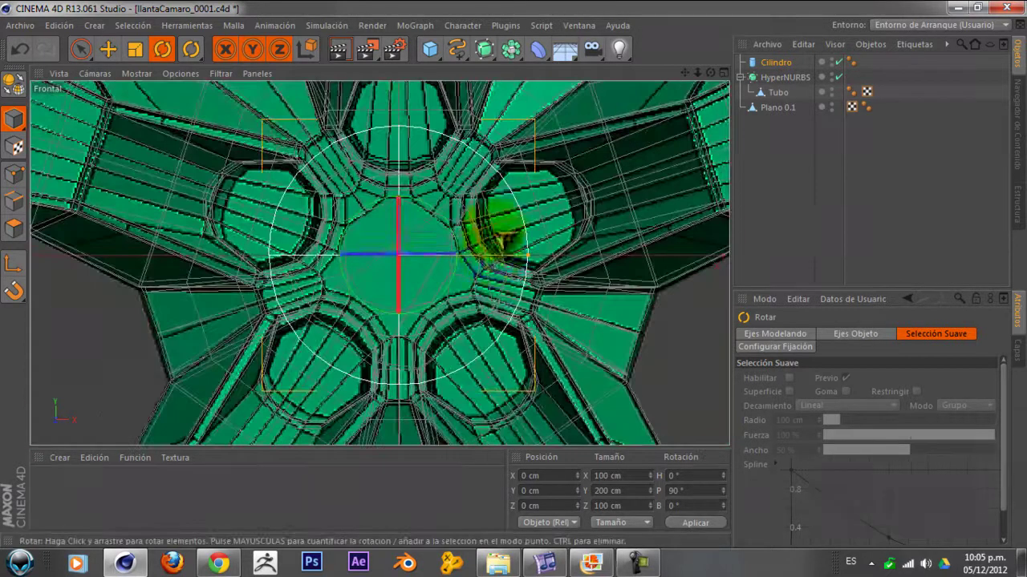
scroll(479, 239, "up", 1)
scroll(401, 229, "up", 1)
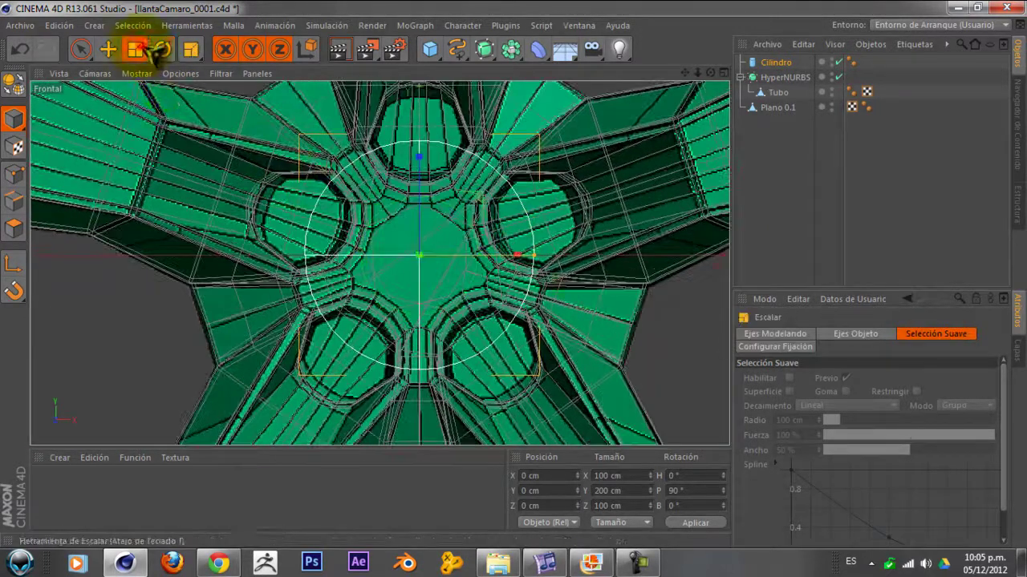
- Shrink the cylinder, raise it into the top lug hole, and scale it to about 31 cm
mouse_move(653, 230)
left_mouse_down()
mouse_move(153, 247)
mouse_move(229, 258)
left_mouse_up()
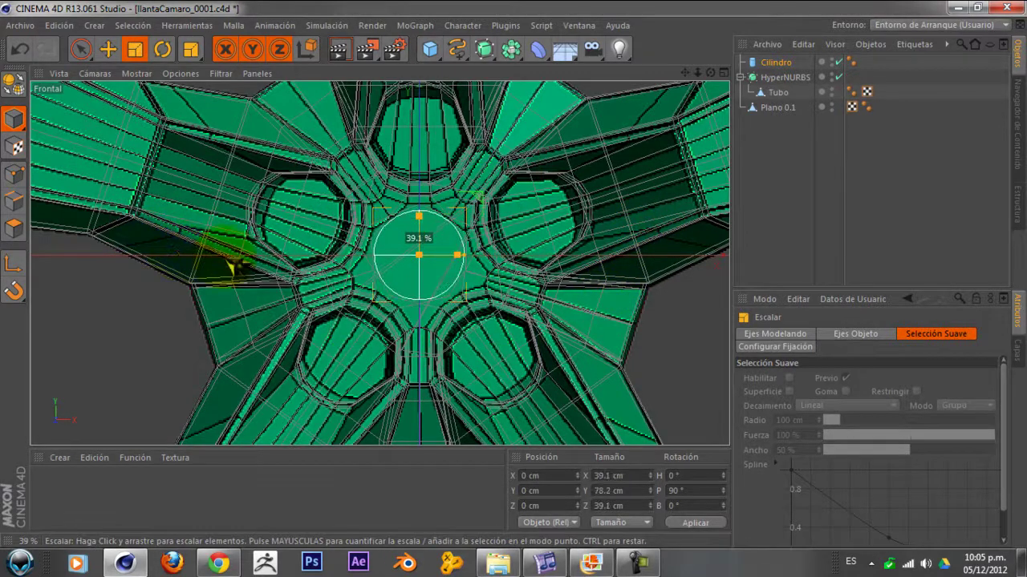
left_click(107, 49)
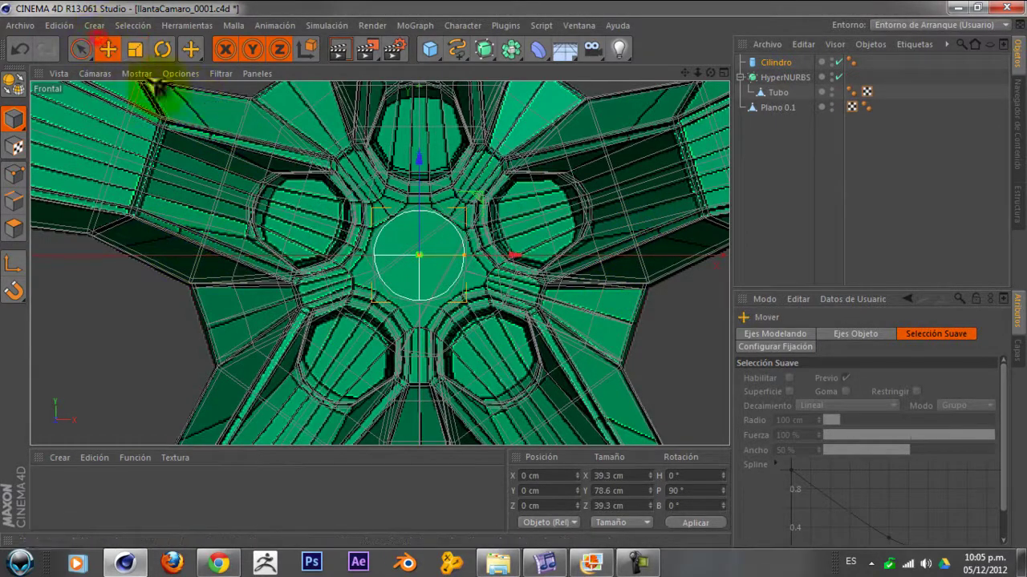
left_click_drag(421, 152, 437, 48)
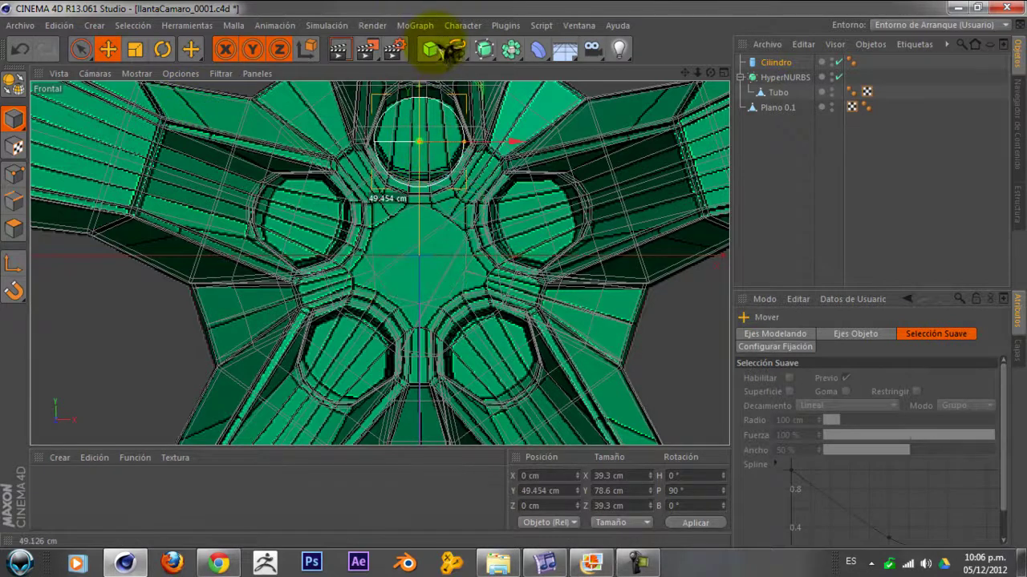
mouse_move(684, 73)
left_mouse_down()
mouse_move(674, 196)
mouse_move(565, 261)
left_mouse_up()
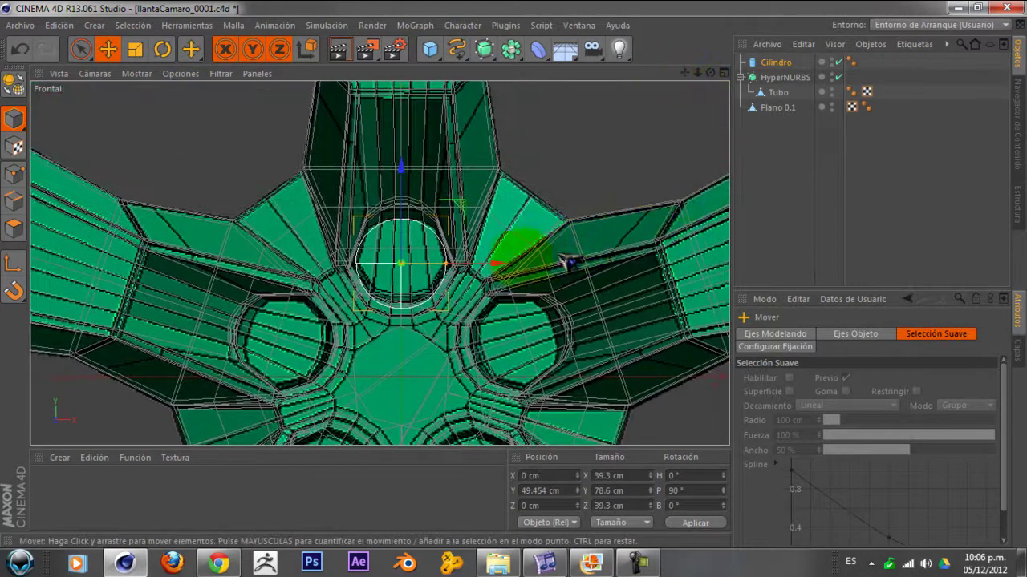
mouse_move(419, 191)
left_mouse_down()
mouse_move(406, 165)
mouse_move(420, 172)
left_mouse_up()
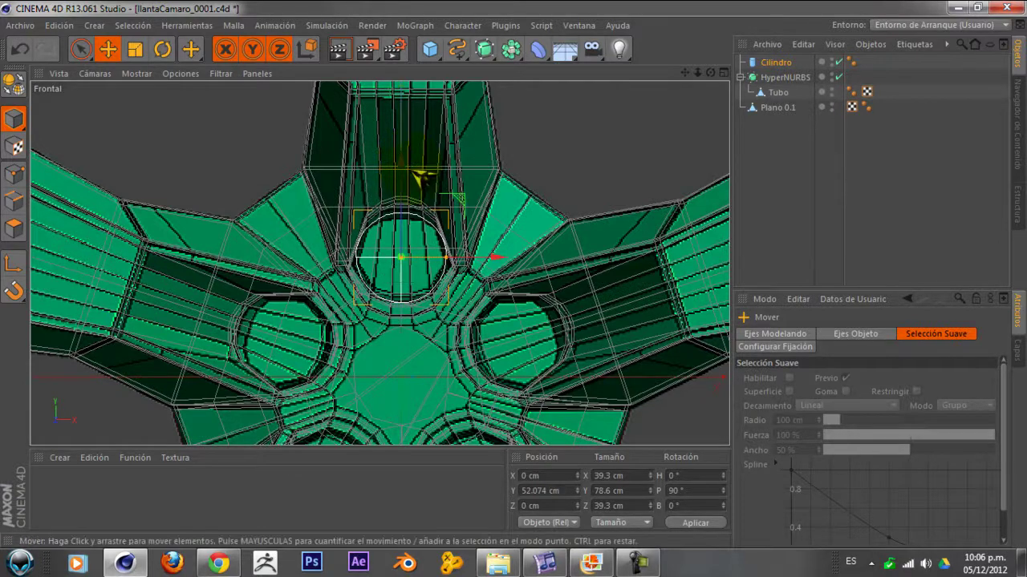
left_click(134, 49)
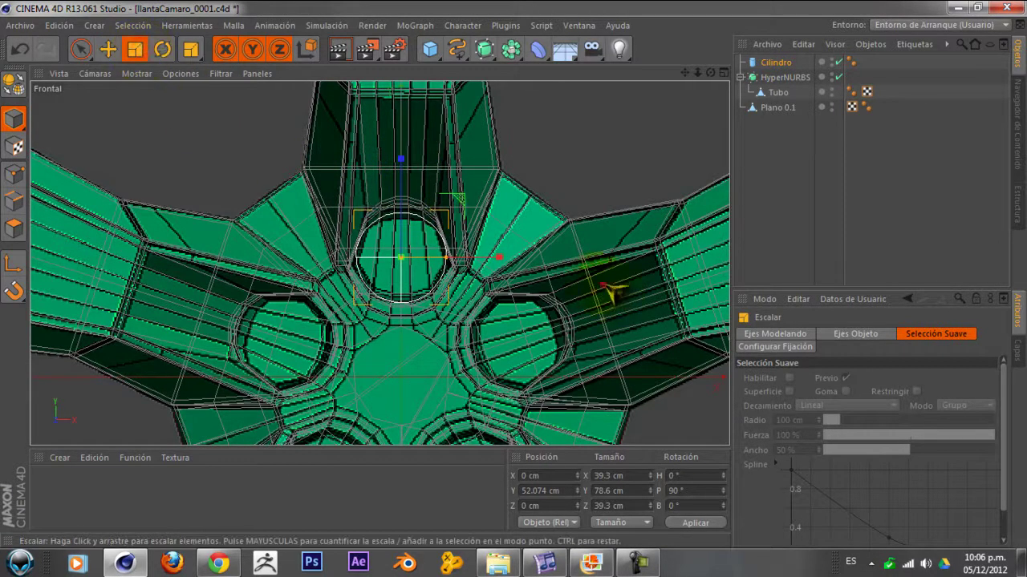
left_click_drag(606, 286, 589, 287)
left_click_drag(520, 302, 478, 310)
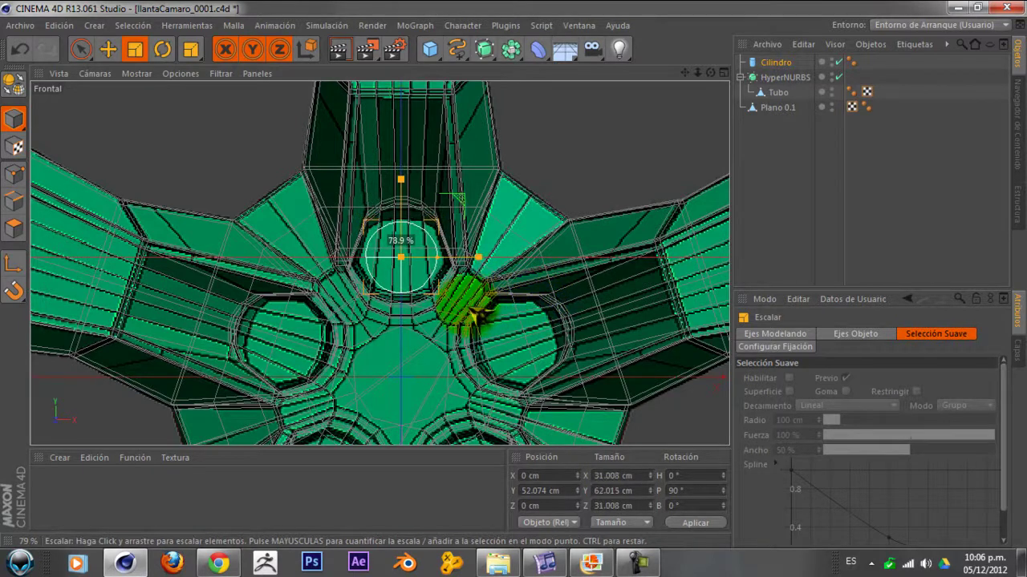
- In four views, scale the cylinder along Y into a 3.939 cm thick disc
left_click(722, 73)
scroll(521, 211, "down", 5)
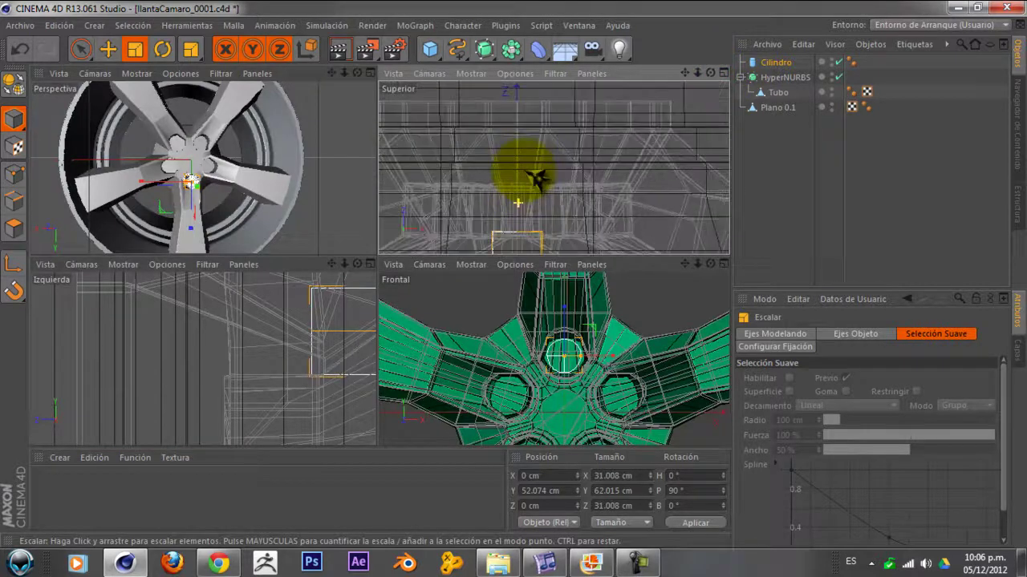
scroll(531, 204, "up", 3)
scroll(522, 213, "up", 2)
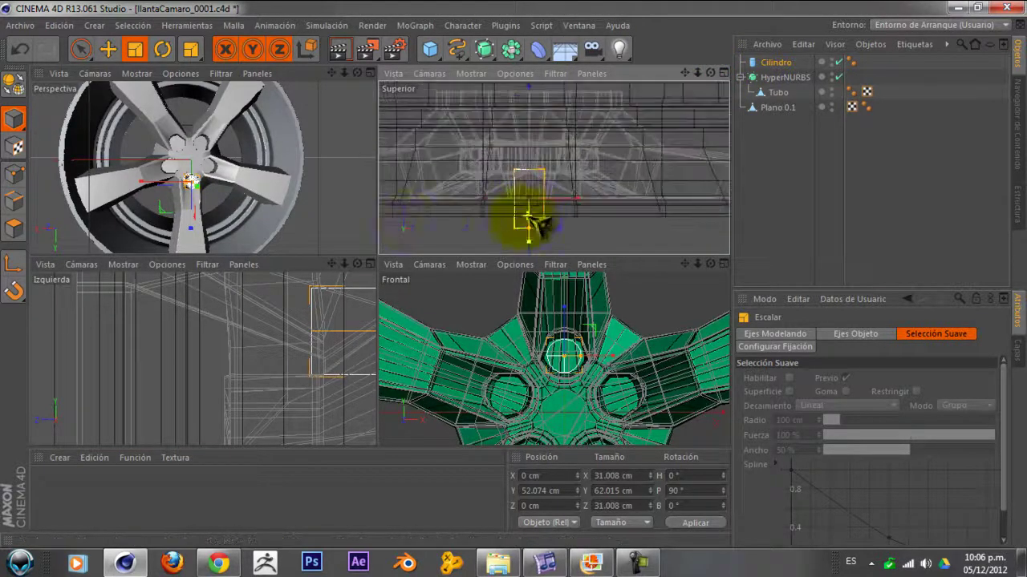
scroll(265, 164, "up", 3)
scroll(265, 164, "up", 2)
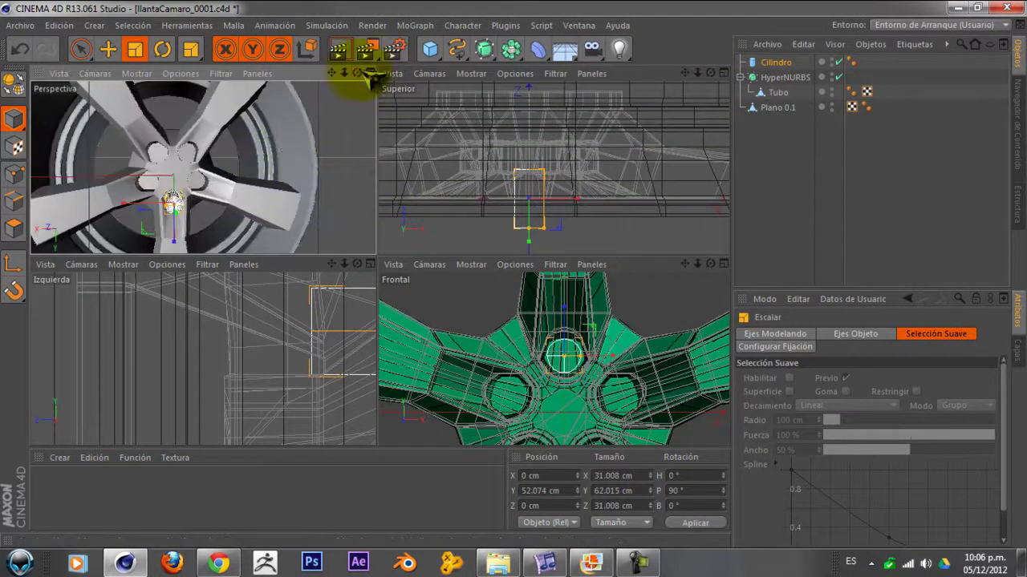
mouse_move(357, 73)
left_mouse_down()
mouse_move(341, 100)
mouse_move(321, 102)
left_mouse_up()
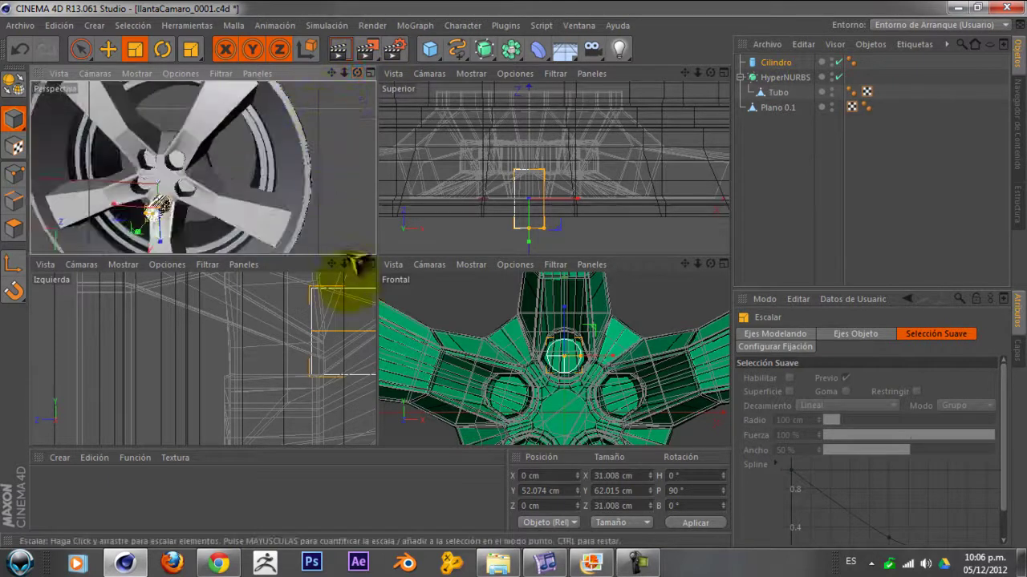
left_click_drag(344, 265, 193, 337)
scroll(250, 341, "up", 2)
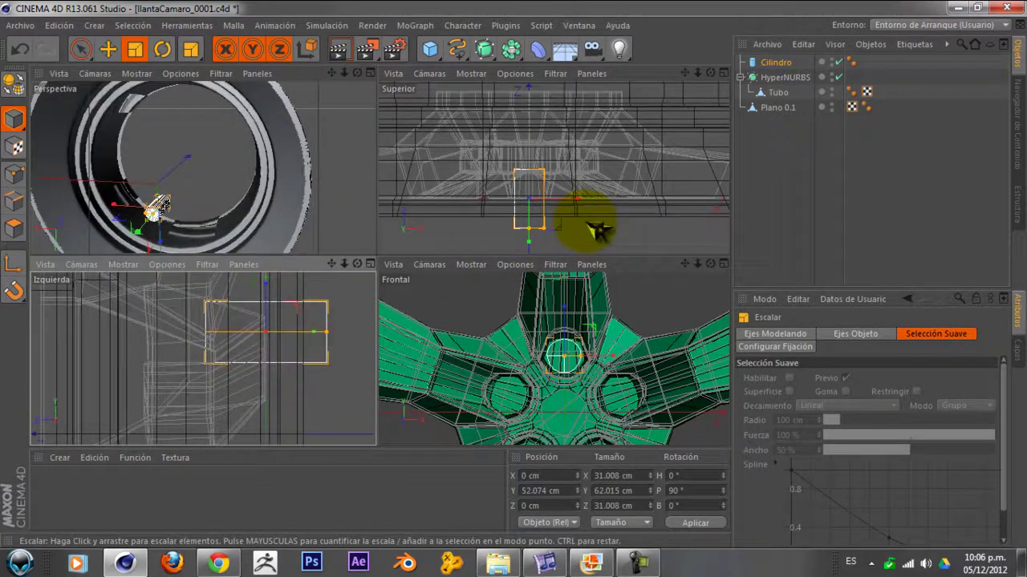
scroll(591, 225, "up", 2)
scroll(584, 234, "up", 1)
scroll(543, 172, "up", 1)
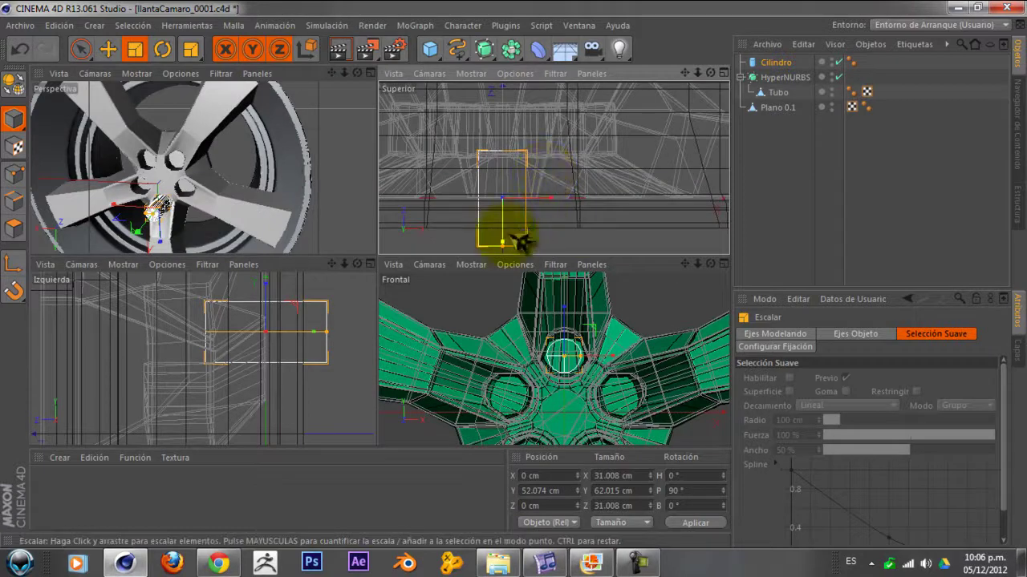
left_click_drag(507, 241, 509, 200)
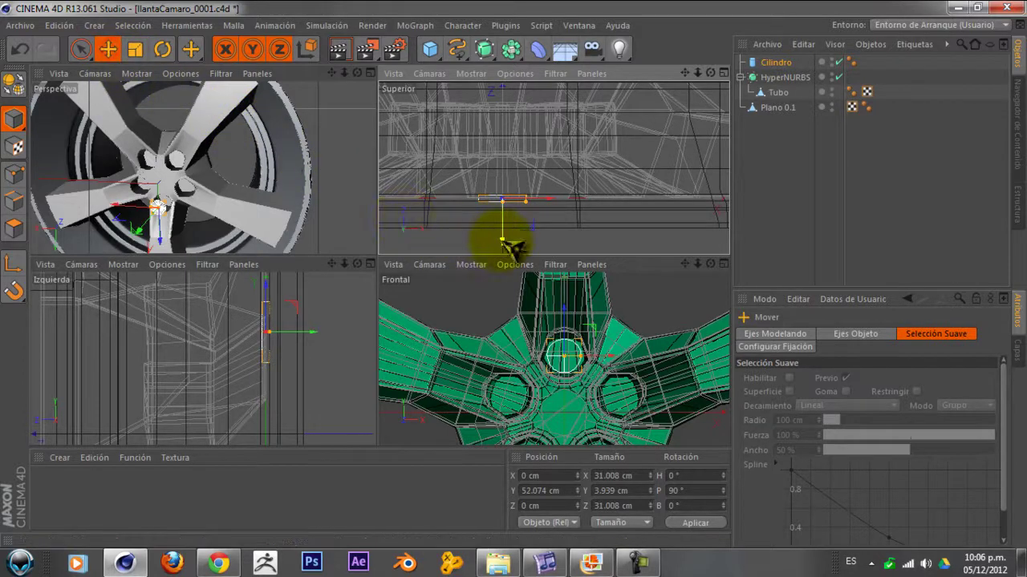
- Slide the disc along Z to 61.13 cm, checking its placement in Perspective
left_click_drag(502, 239, 517, 214)
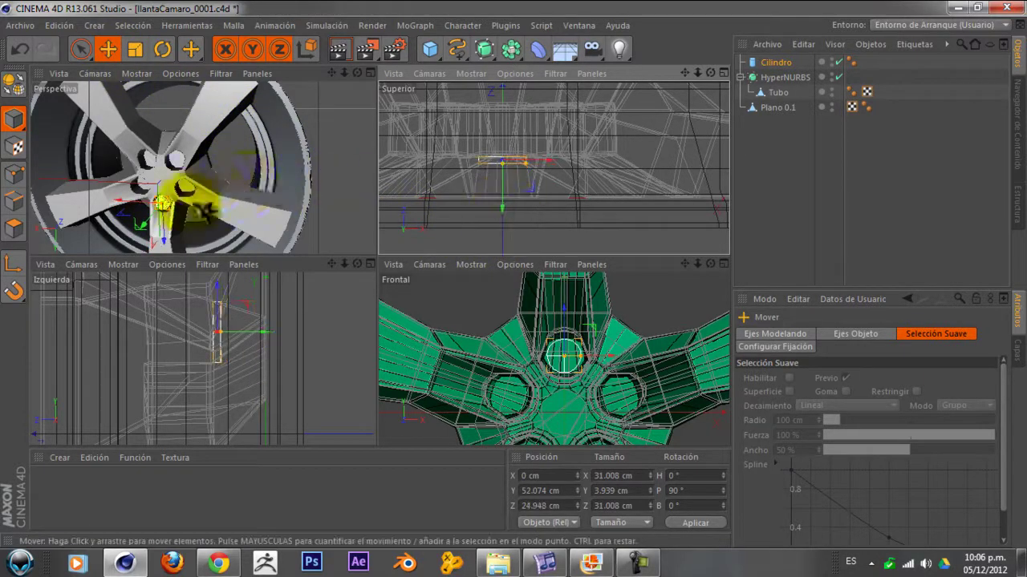
scroll(160, 207, "up", 3)
scroll(161, 207, "up", 3)
scroll(160, 207, "up", 3)
scroll(161, 207, "down", 3)
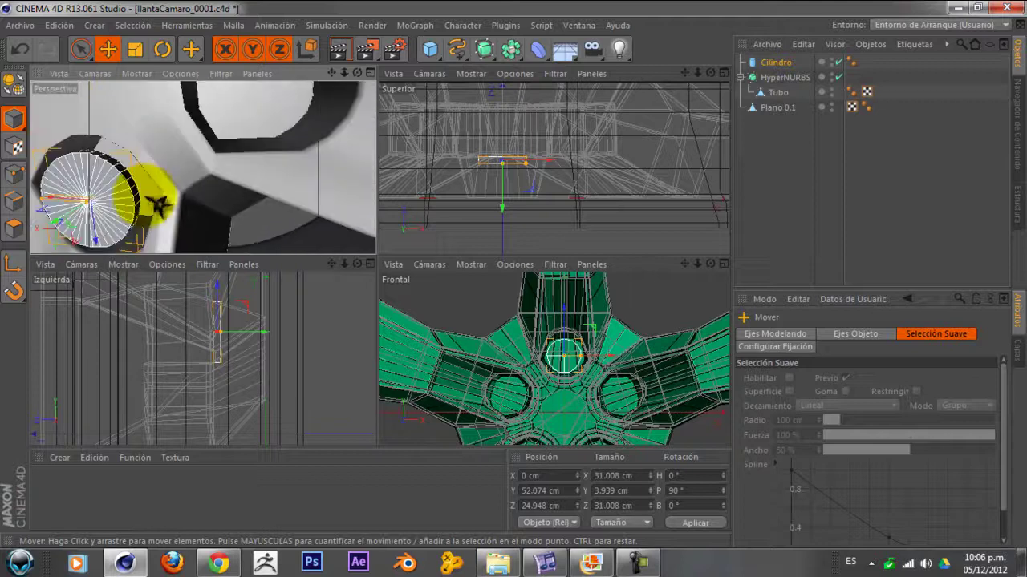
left_click_drag(277, 340, 215, 338)
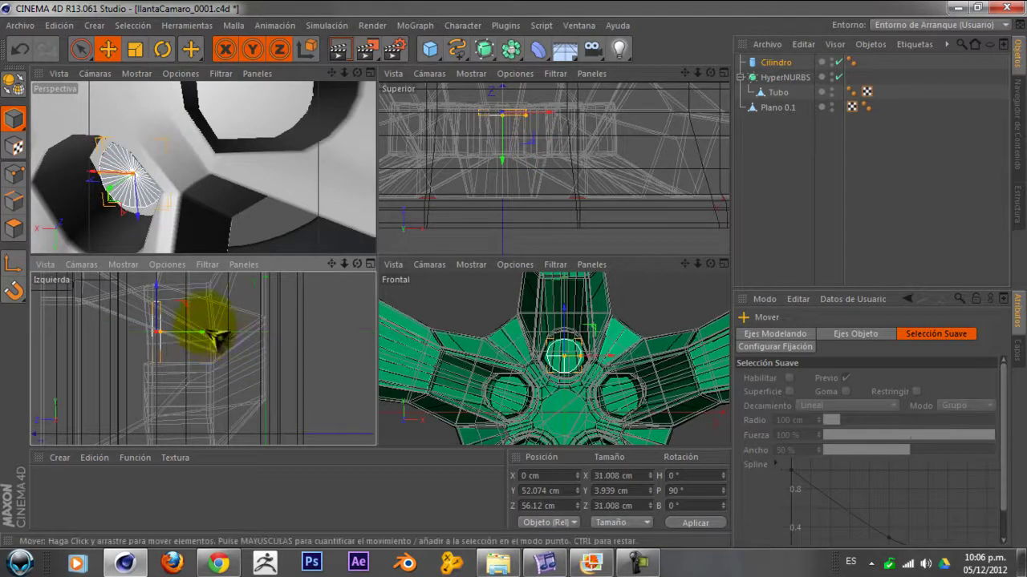
mouse_move(357, 73)
left_mouse_down()
mouse_move(405, 74)
mouse_move(458, 45)
mouse_move(436, 73)
mouse_move(425, 62)
mouse_move(463, 39)
mouse_move(441, 10)
left_mouse_up()
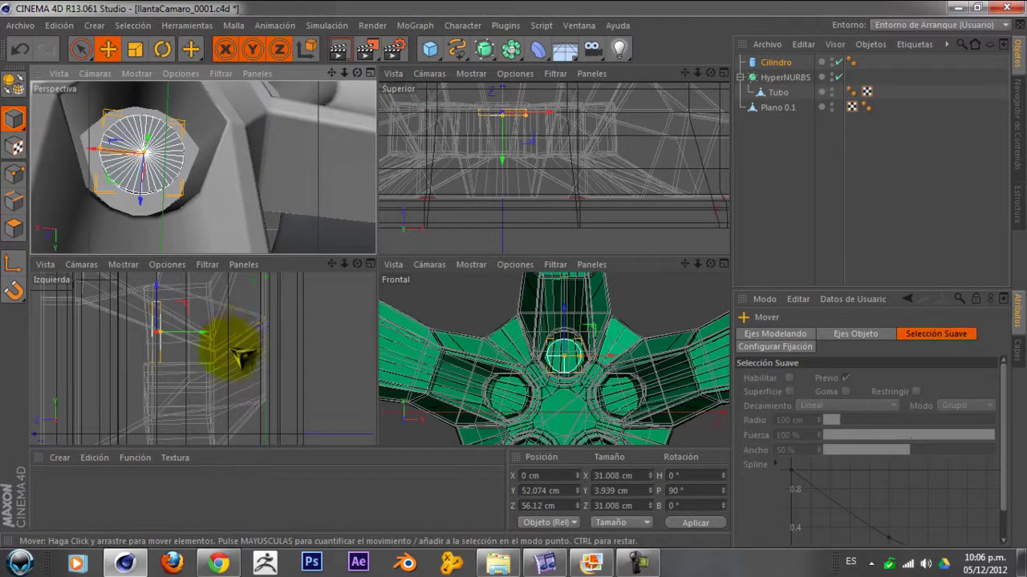
mouse_move(229, 344)
left_mouse_down()
mouse_move(184, 356)
mouse_move(195, 332)
mouse_move(210, 337)
mouse_move(184, 332)
mouse_move(195, 343)
mouse_move(208, 338)
mouse_move(195, 340)
left_mouse_up()
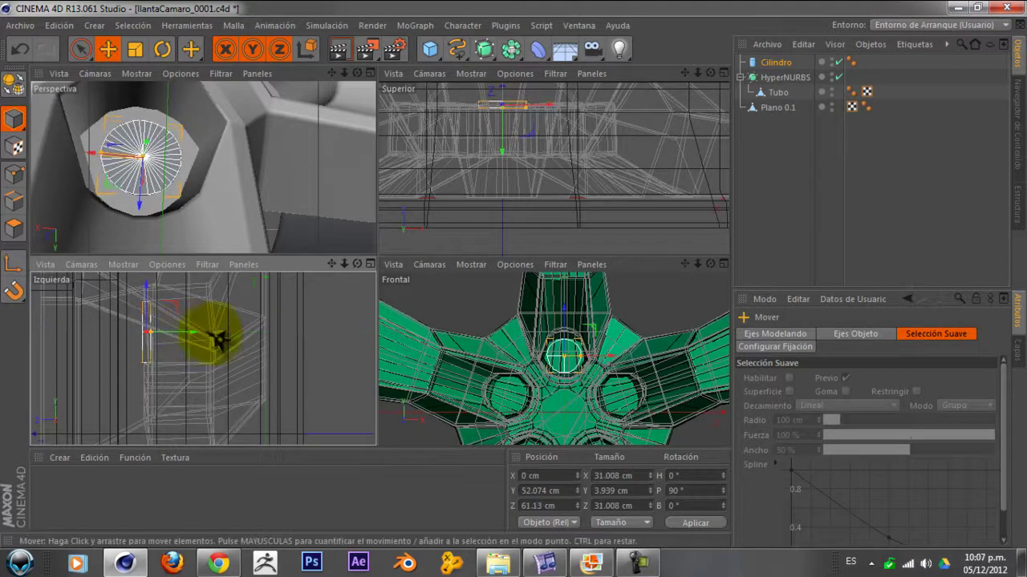
scroll(230, 340, "down", 1)
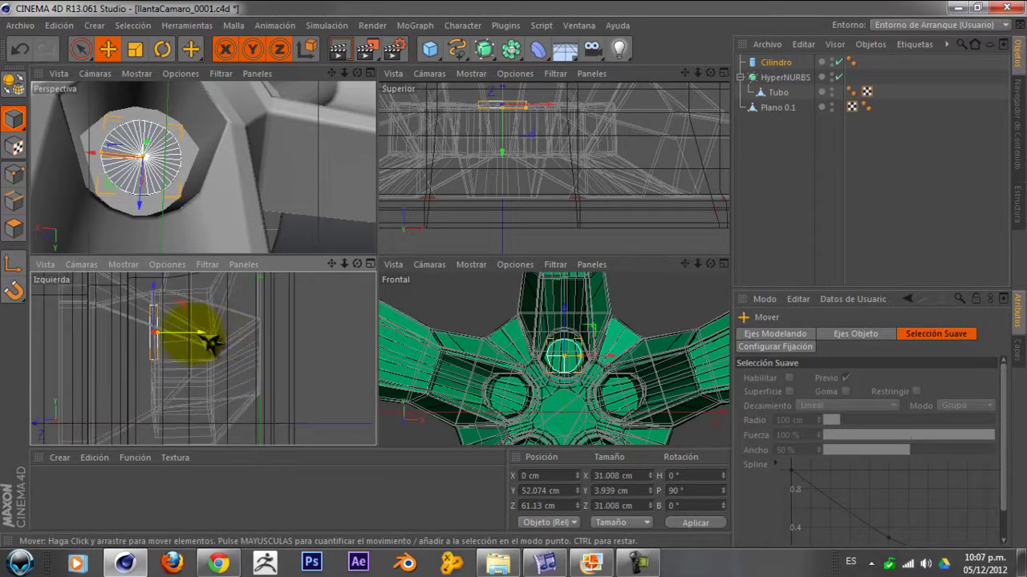
mouse_move(206, 229)
left_mouse_down("alt")
mouse_move(194, 183)
mouse_move(230, 155)
mouse_move(226, 165)
left_mouse_up("alt")
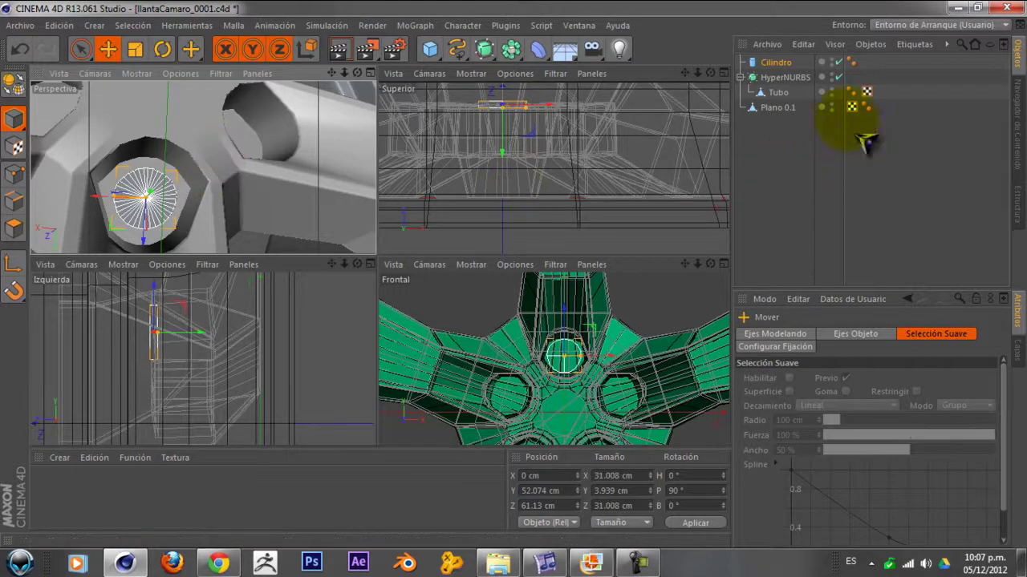
- Copy and paste the cylinder to create Cilindro.1
left_click(803, 44)
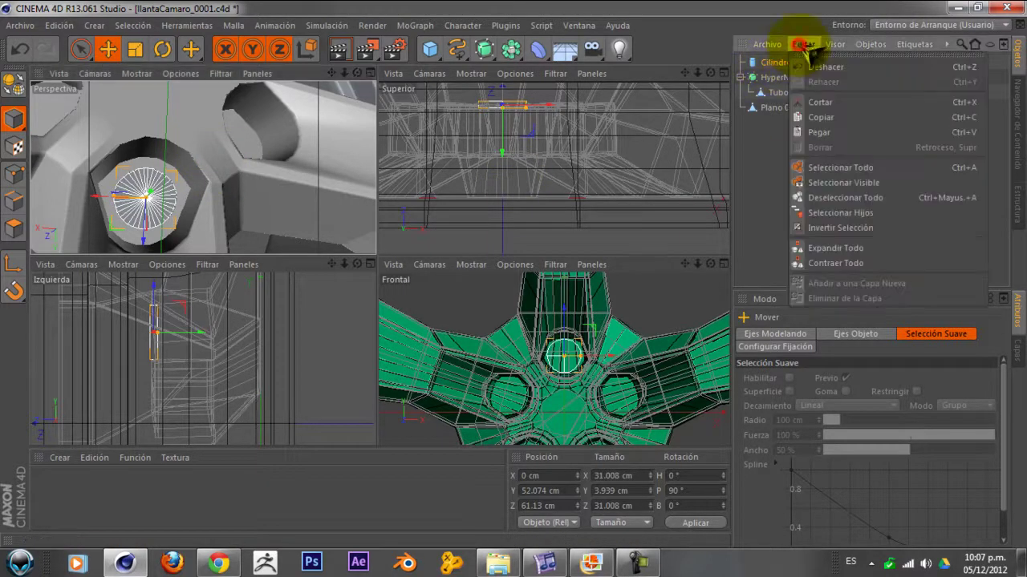
left_click(830, 110)
left_click(803, 44)
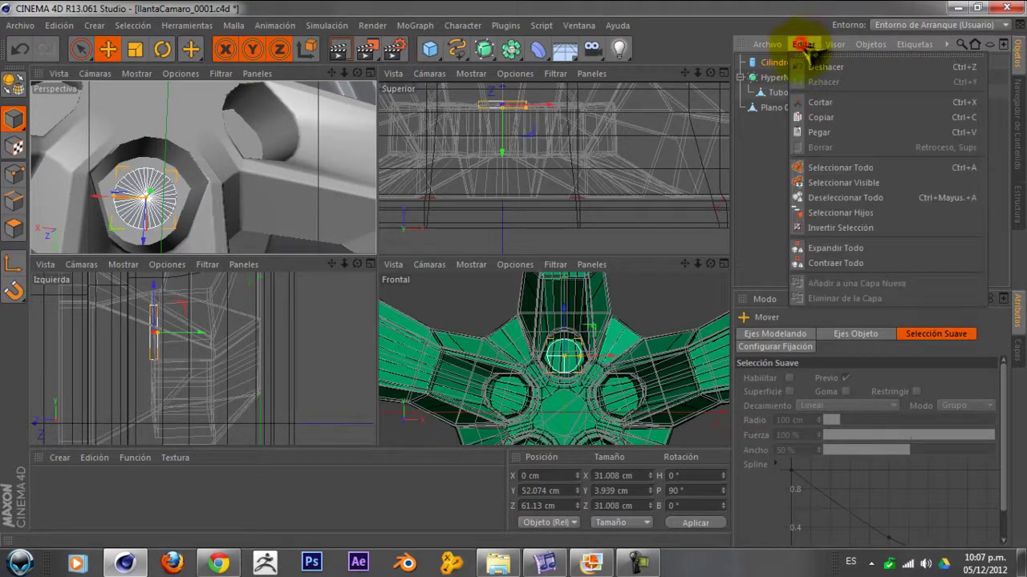
left_click(830, 130)
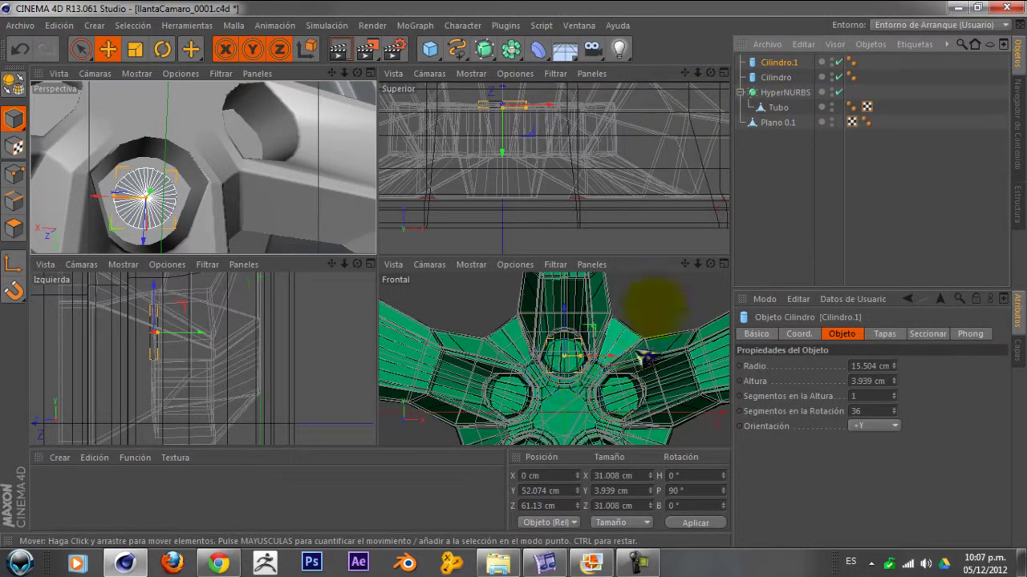
- In the maximized Front view, scale the copy down to 80.5%
left_click(724, 263)
scroll(397, 237, "up", 3)
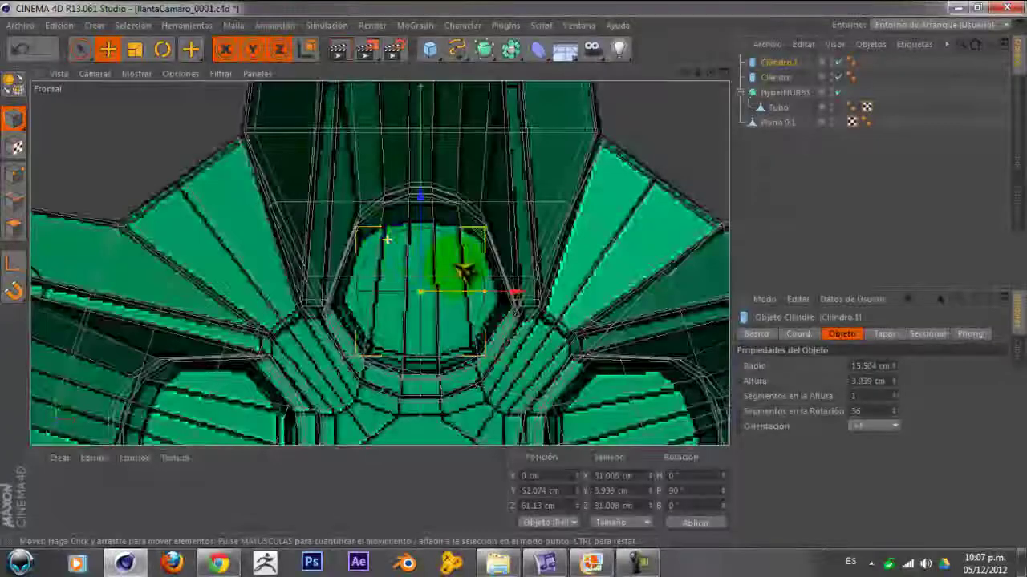
scroll(449, 270, "up", 3)
left_click(137, 51)
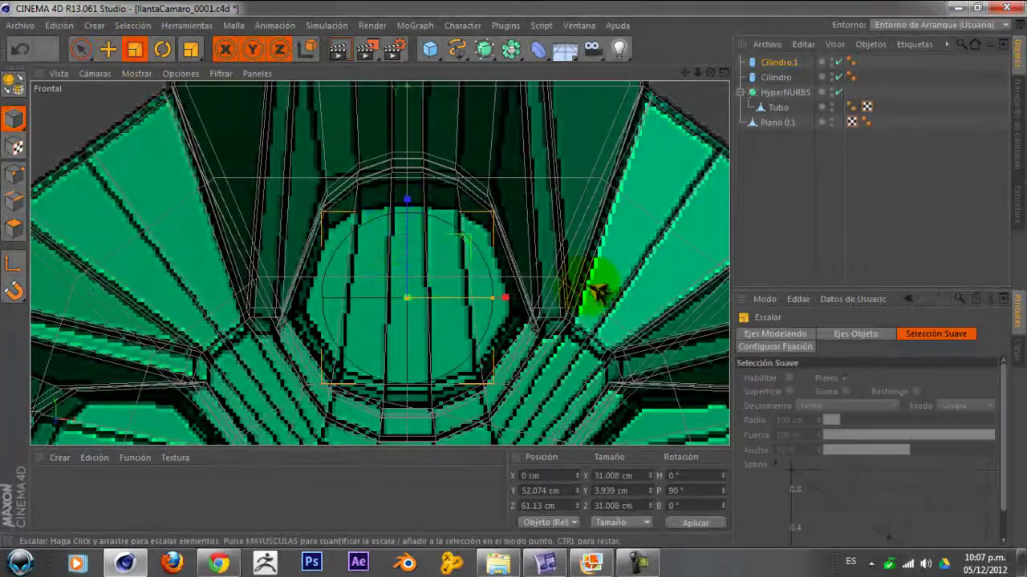
mouse_move(600, 298)
left_mouse_down()
mouse_move(546, 294)
mouse_move(449, 314)
mouse_move(461, 314)
left_mouse_up()
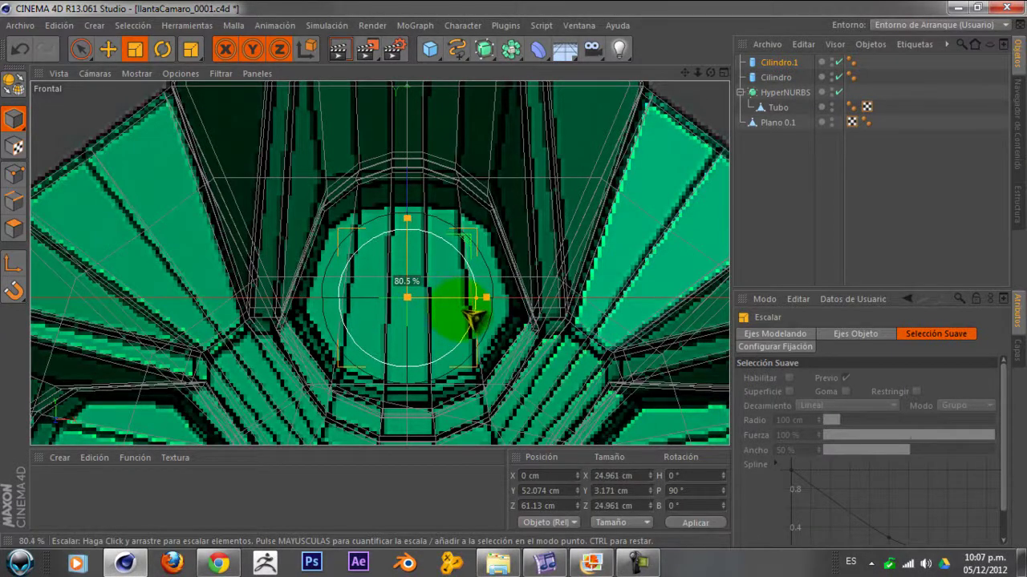
left_click_drag(473, 316, 471, 314)
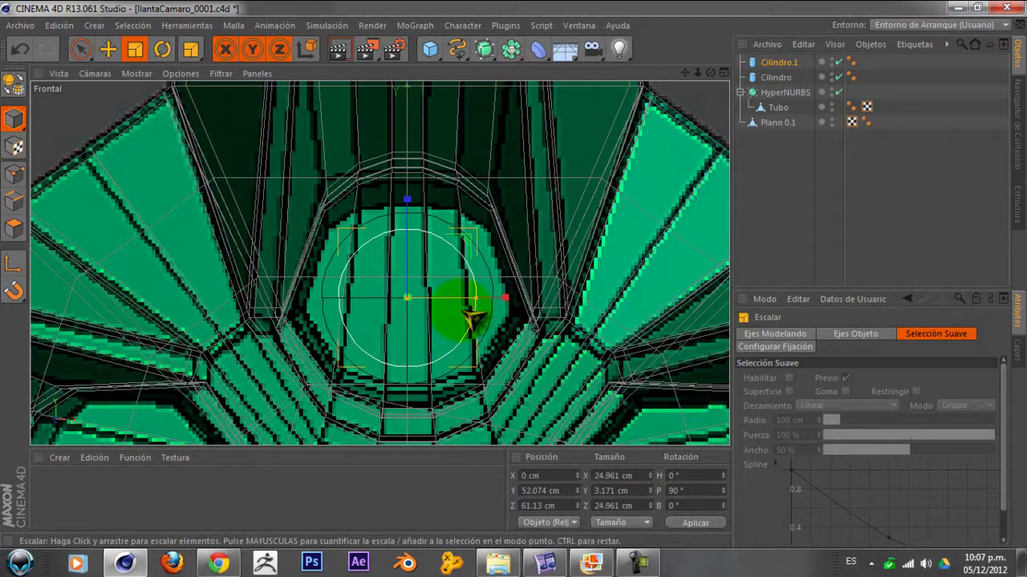
- Set Cilindro.1's rotation segments to 6 and make it editable
left_click(778, 63)
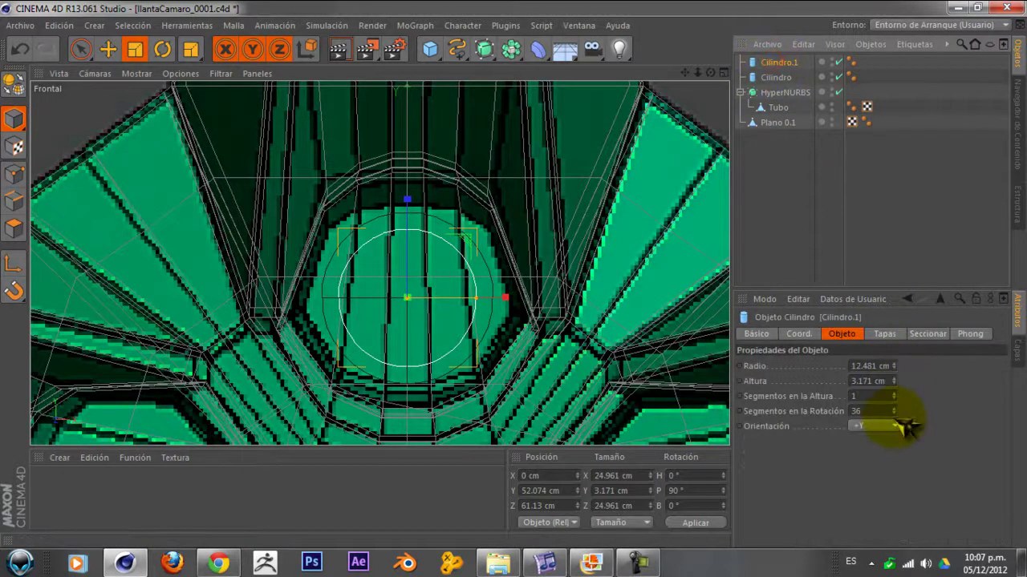
left_click(873, 410)
type("6")
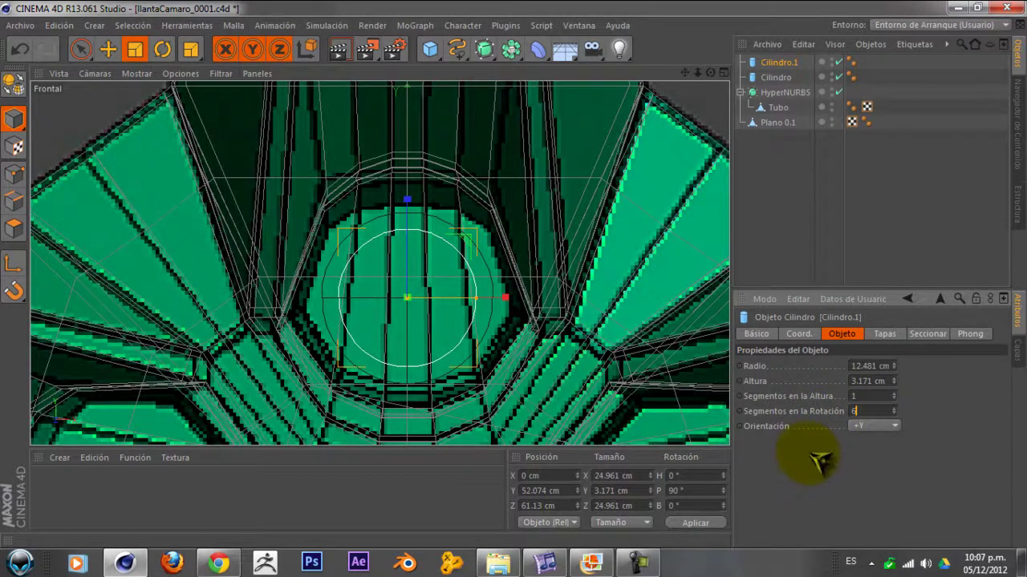
left_click(18, 81)
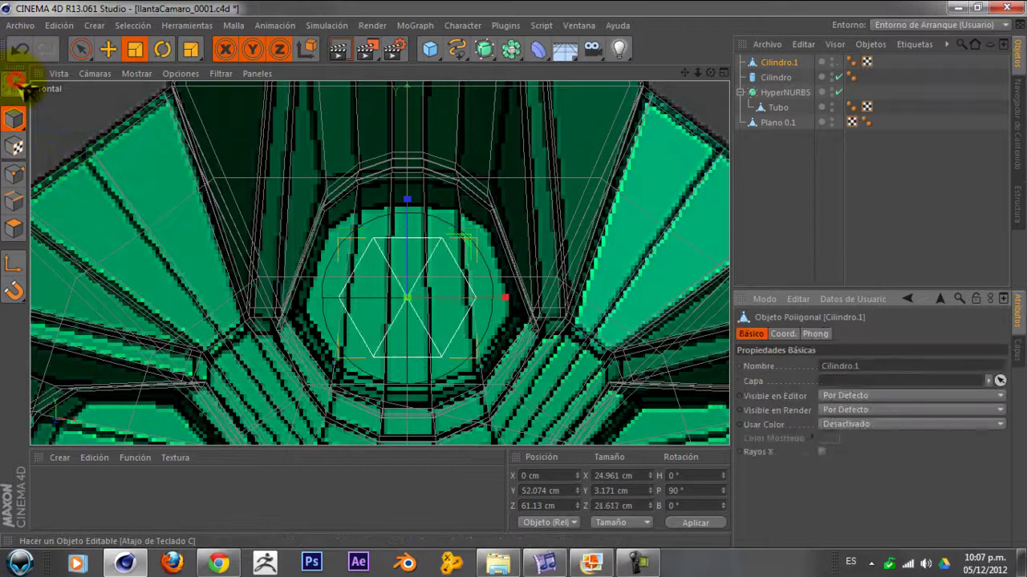
- Make the original Cilindro editable and restore the four-view layout
left_click(776, 77)
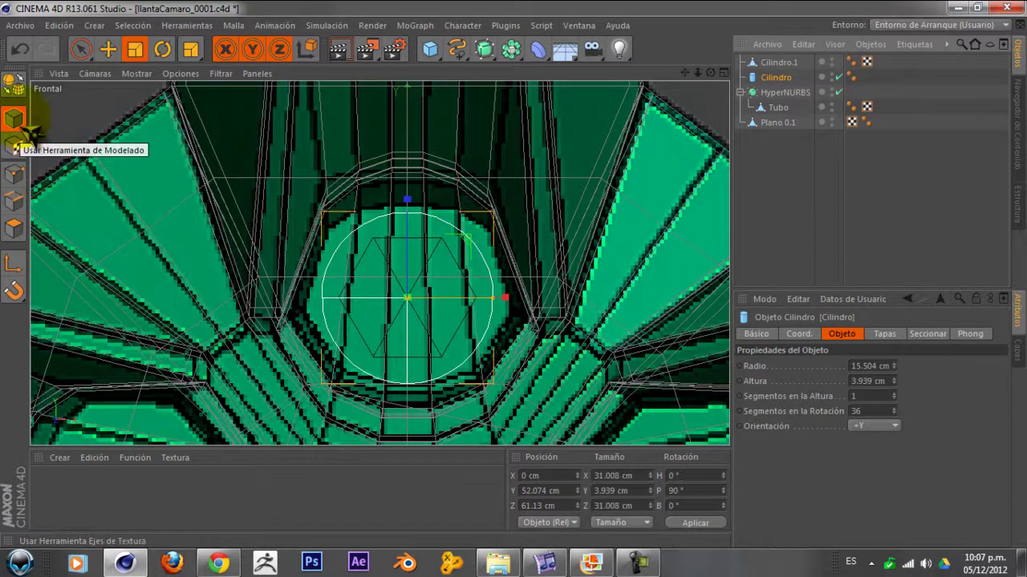
left_click(14, 82)
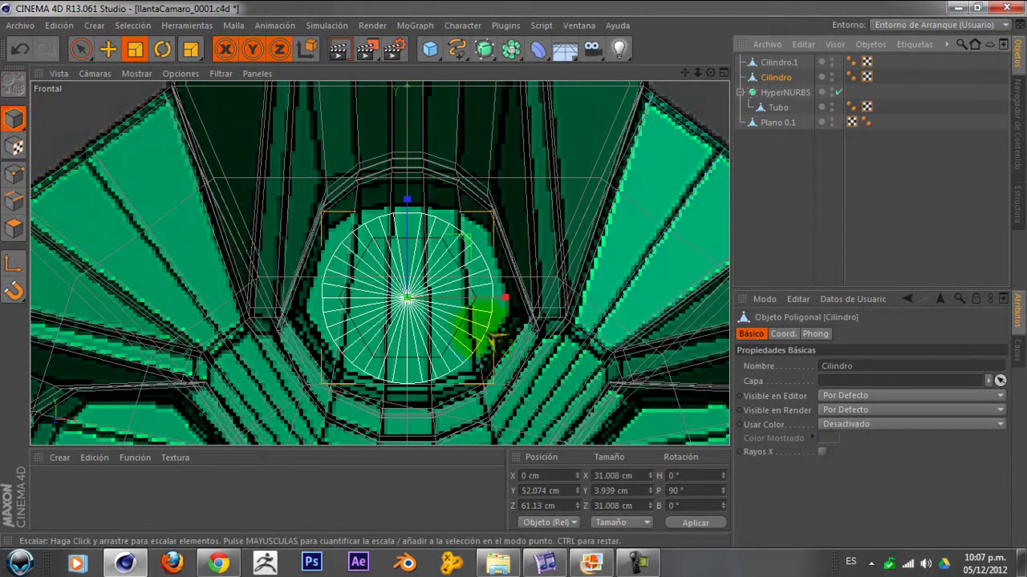
left_click(723, 73)
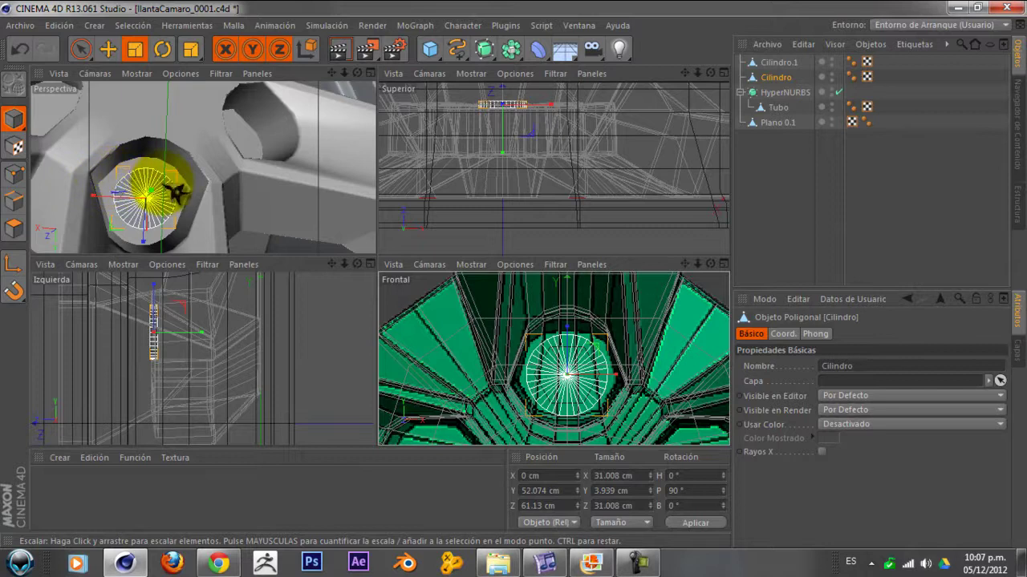
- Box-select the points on one face of the hexagon and pull them out along Y
scroll(212, 369, "up", 3)
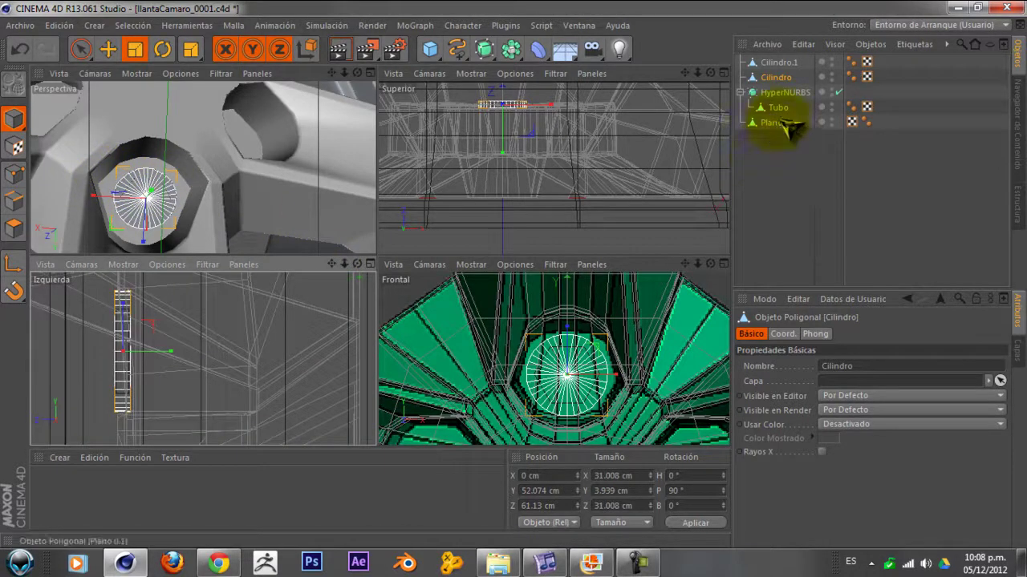
left_click(770, 63)
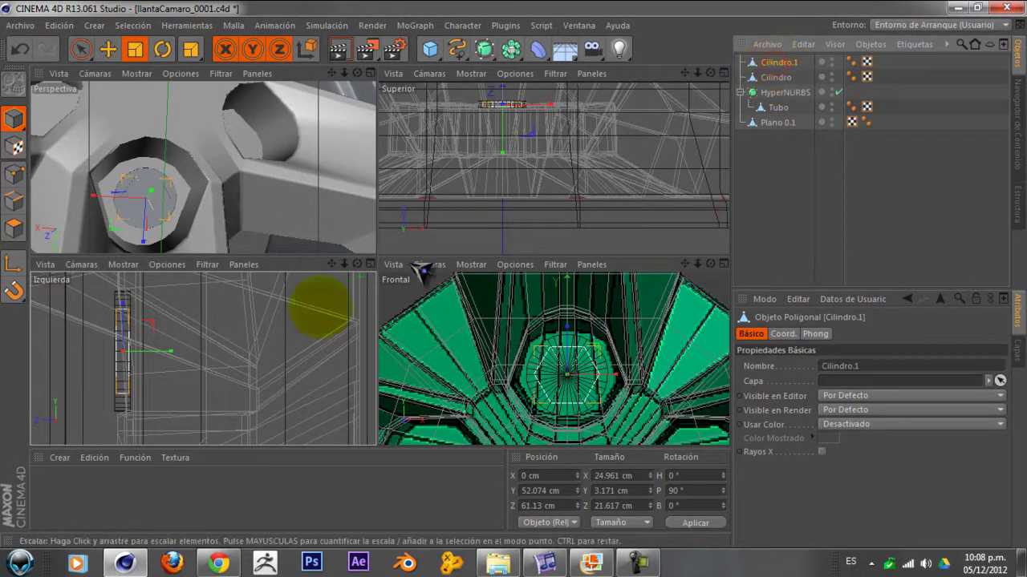
scroll(128, 393, "up", 3)
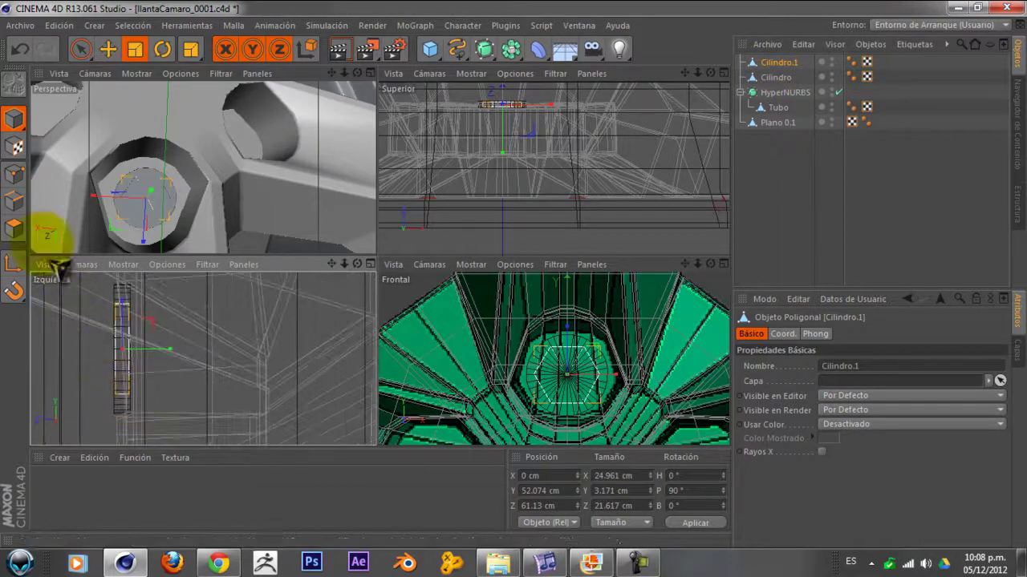
left_click(24, 174)
scroll(126, 379, "up", 2)
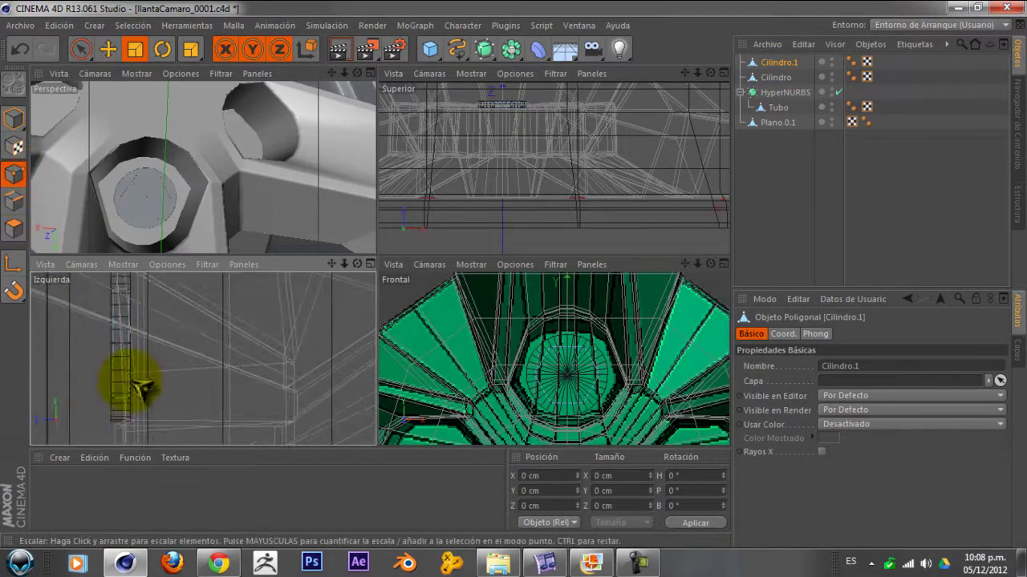
scroll(138, 389, "down", 1)
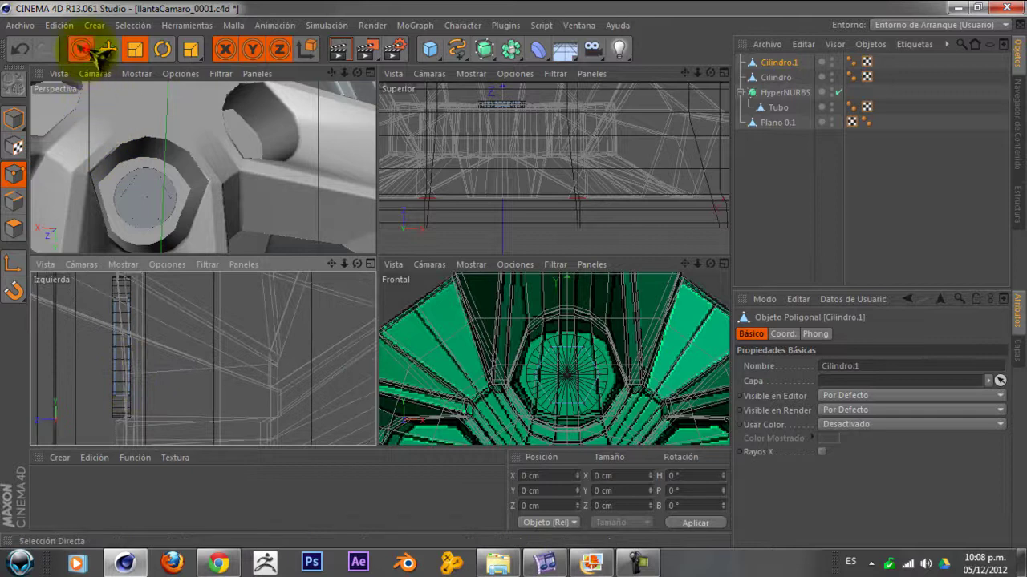
mouse_move(80, 49)
left_mouse_down()
mouse_move(110, 72)
mouse_move(106, 97)
left_mouse_up()
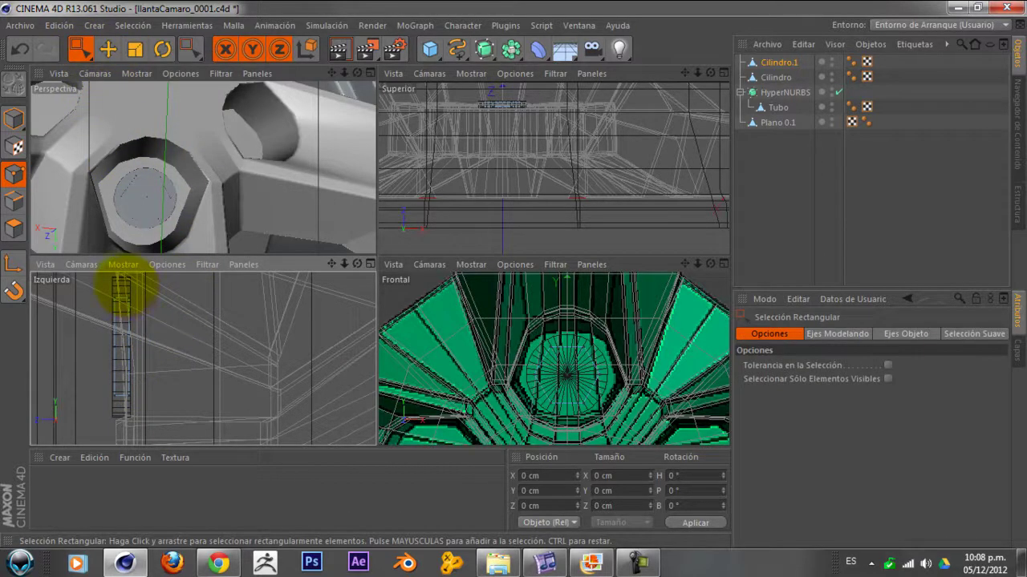
left_click_drag(129, 296, 142, 382)
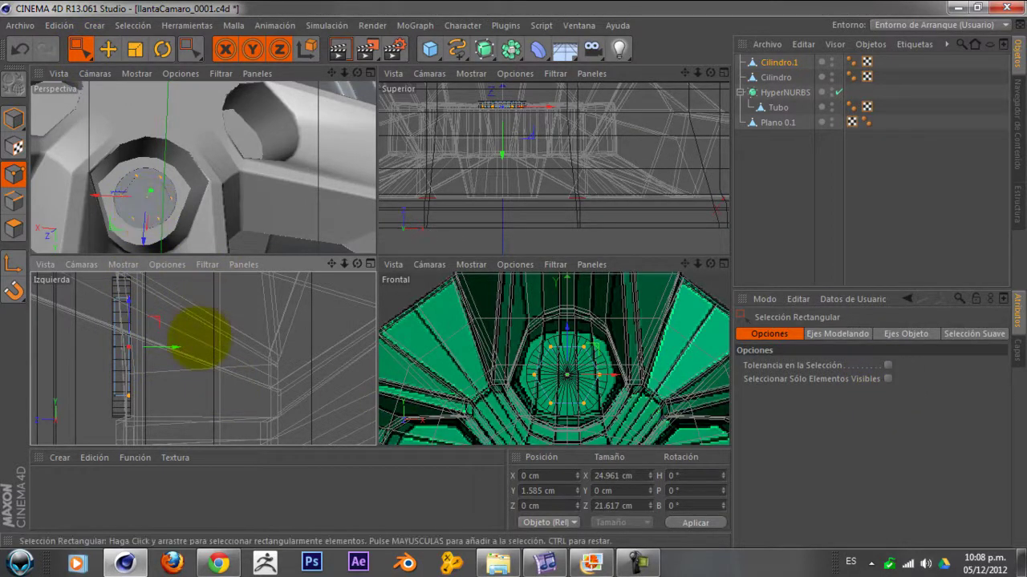
mouse_move(193, 359)
left_mouse_down()
mouse_move(413, 359)
mouse_move(412, 344)
left_mouse_up()
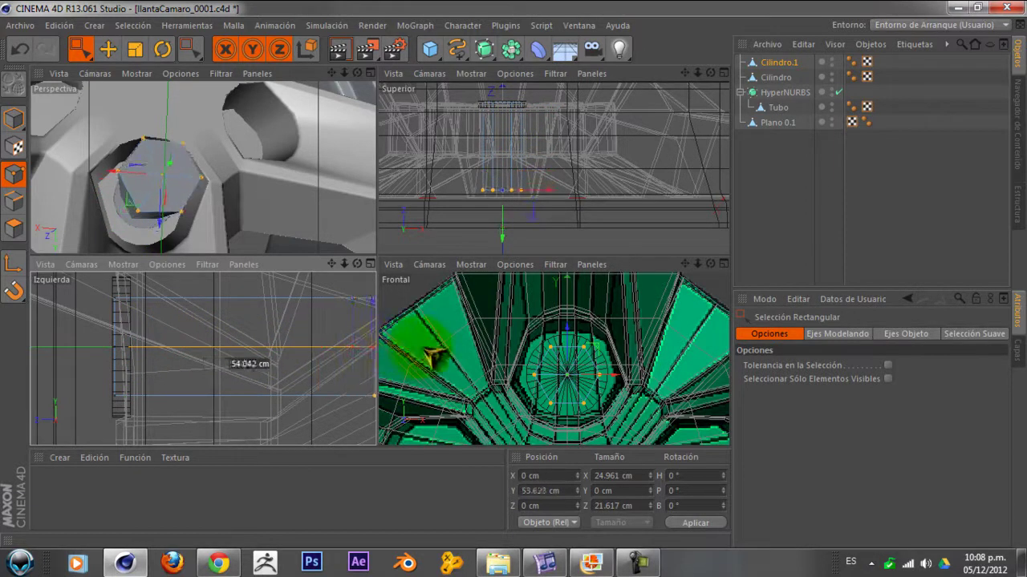
left_click_drag(251, 195, 253, 210, "alt")
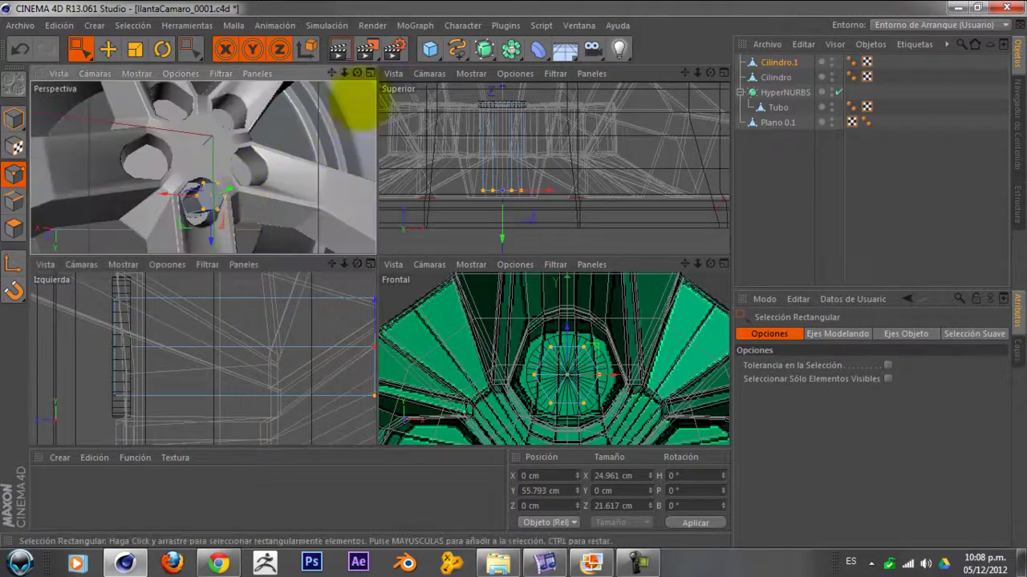
- Nudge the hexagon's points slightly along Y, then hide the HyperNURBS rim
mouse_move(357, 73)
left_mouse_down()
mouse_move(447, 132)
mouse_move(478, 126)
mouse_move(468, 104)
left_mouse_up()
mouse_move(320, 194)
left_mouse_down("alt")
mouse_move(301, 211)
mouse_move(279, 204)
mouse_move(283, 213)
left_mouse_up("alt")
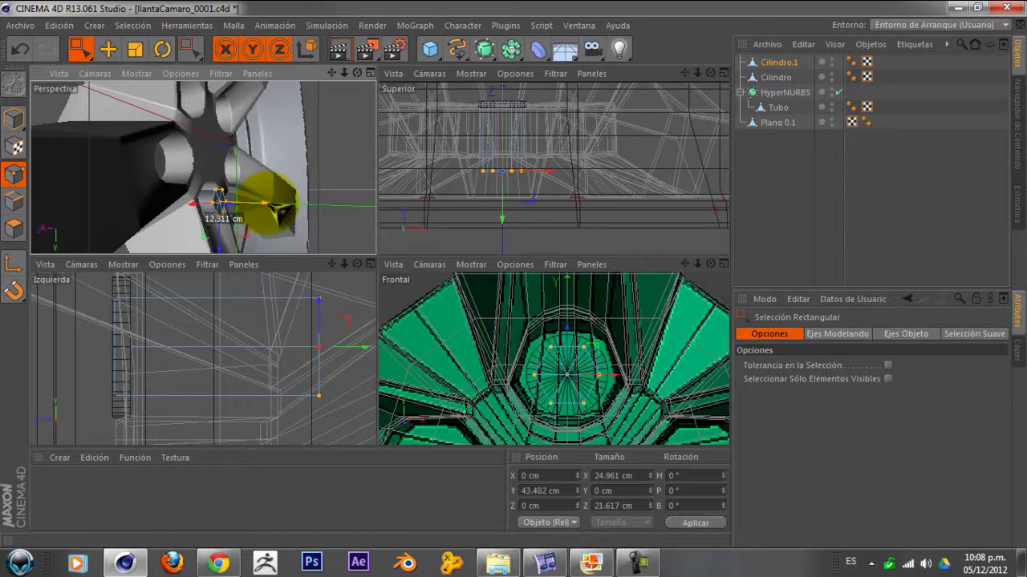
left_click_drag(281, 212, 282, 215)
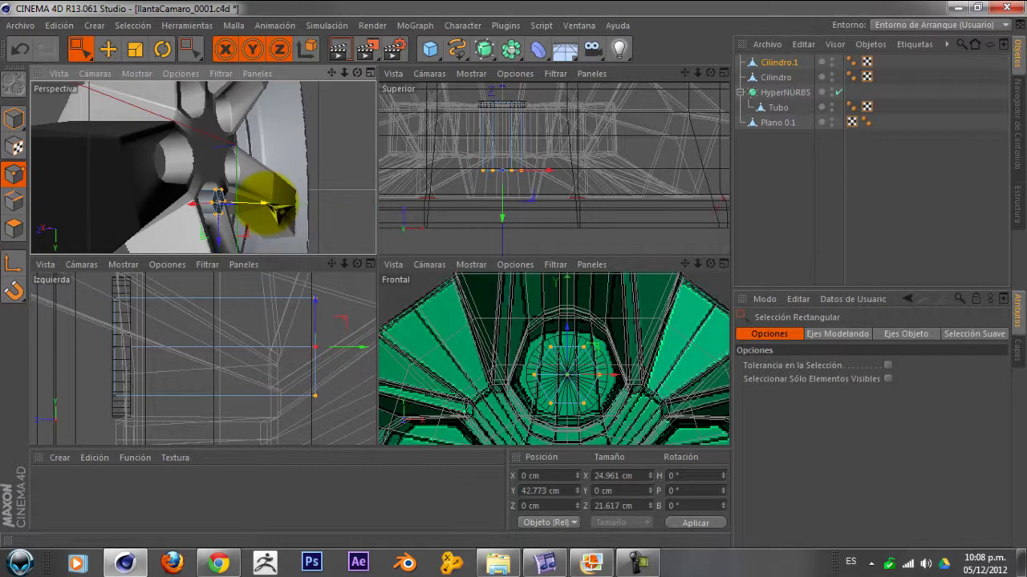
scroll(179, 355, "down", 2)
scroll(178, 356, "down", 1)
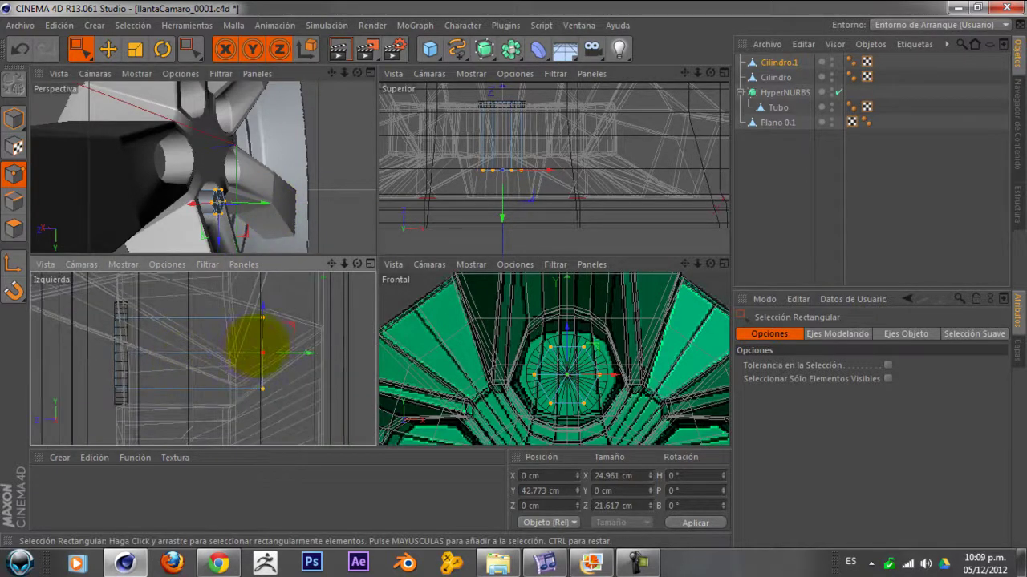
scroll(241, 350, "down", 1)
scroll(225, 355, "down", 1)
scroll(223, 356, "down", 1)
scroll(223, 356, "down", 1)
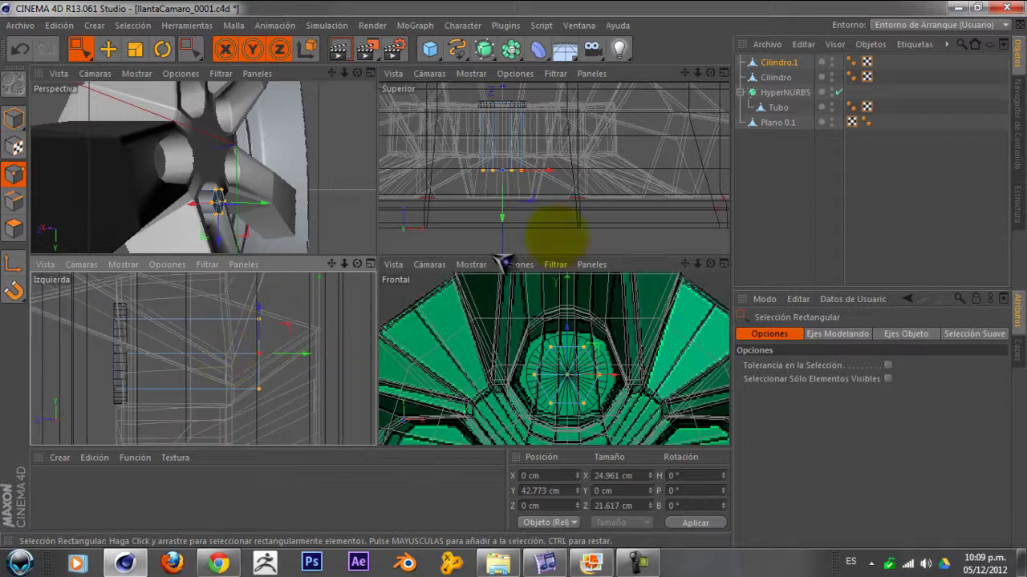
left_click(832, 89)
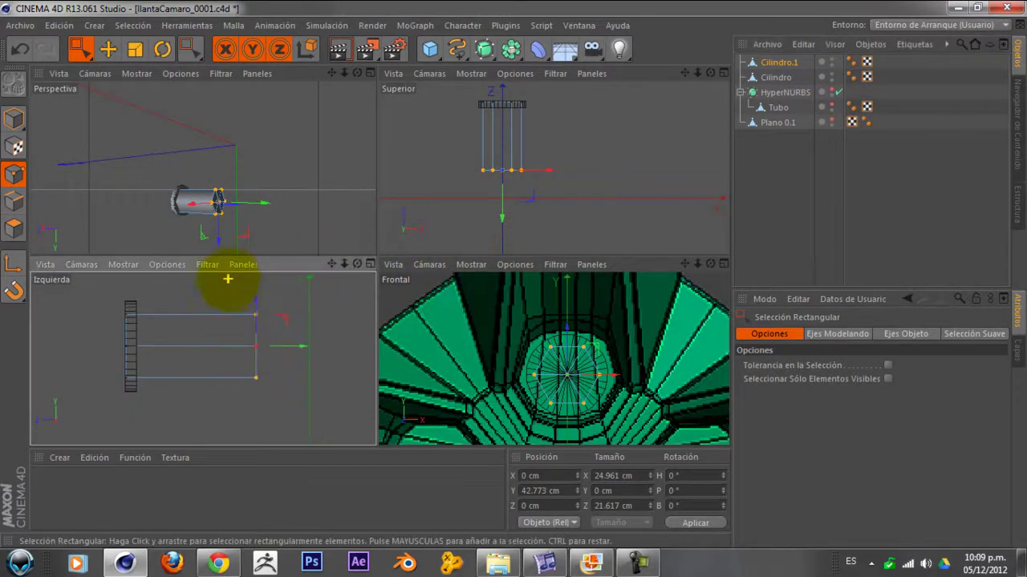
- Maximize the Perspective view of the hexagonal prism, hide Cilindro, and switch to Edges mode
scroll(217, 309, "up", 3)
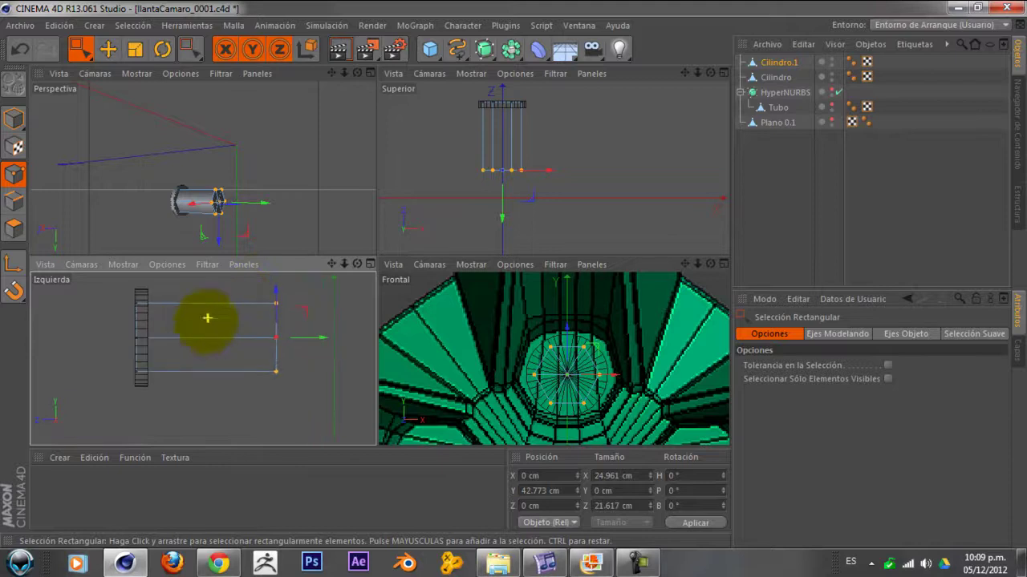
left_click(370, 73)
mouse_move(710, 73)
left_mouse_down()
mouse_move(600, 196)
mouse_move(355, 194)
left_mouse_up()
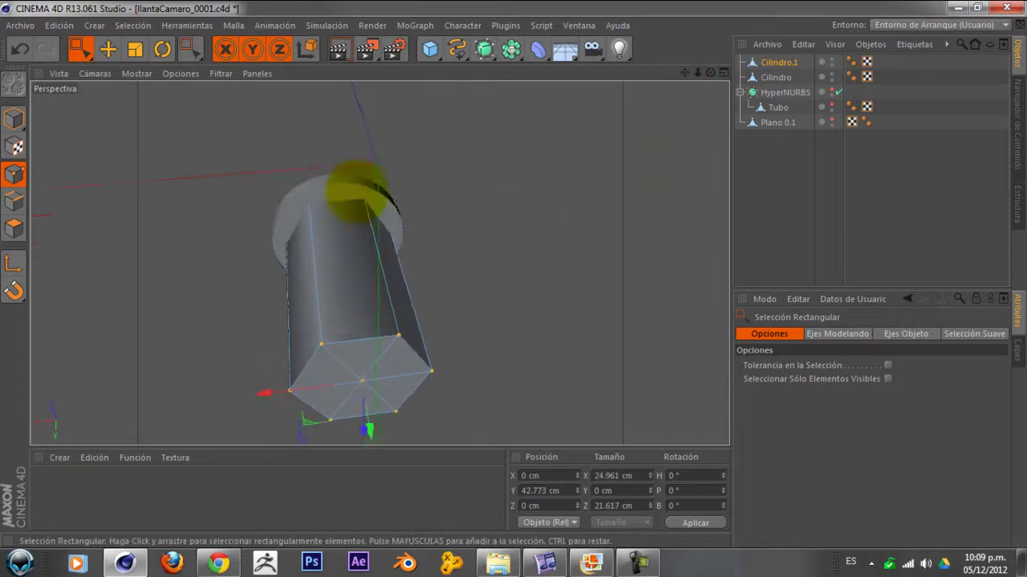
left_click(833, 75)
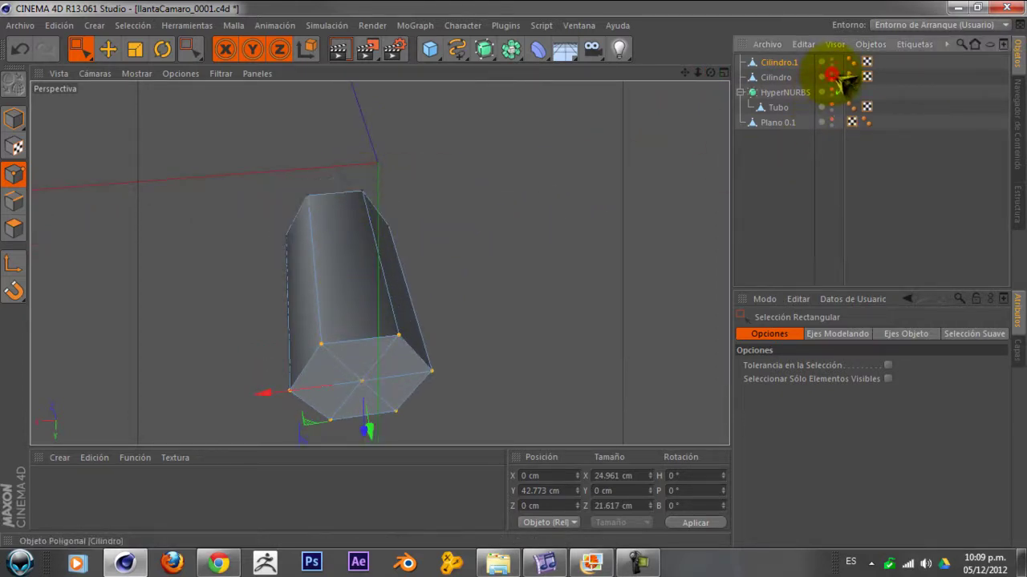
mouse_move(355, 218)
left_mouse_down("alt")
mouse_move(344, 313)
mouse_move(342, 295)
left_mouse_up("alt")
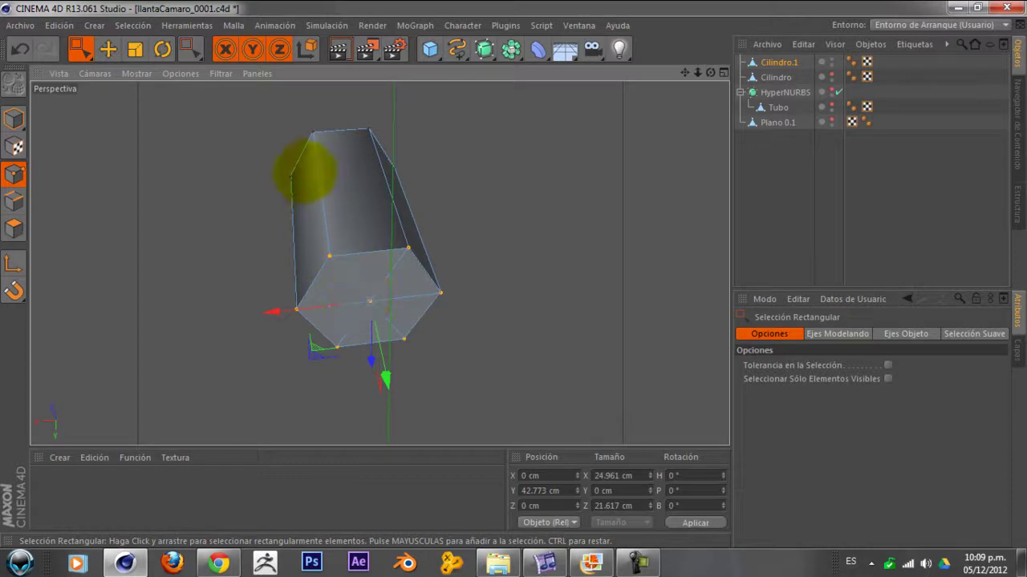
left_click(16, 201)
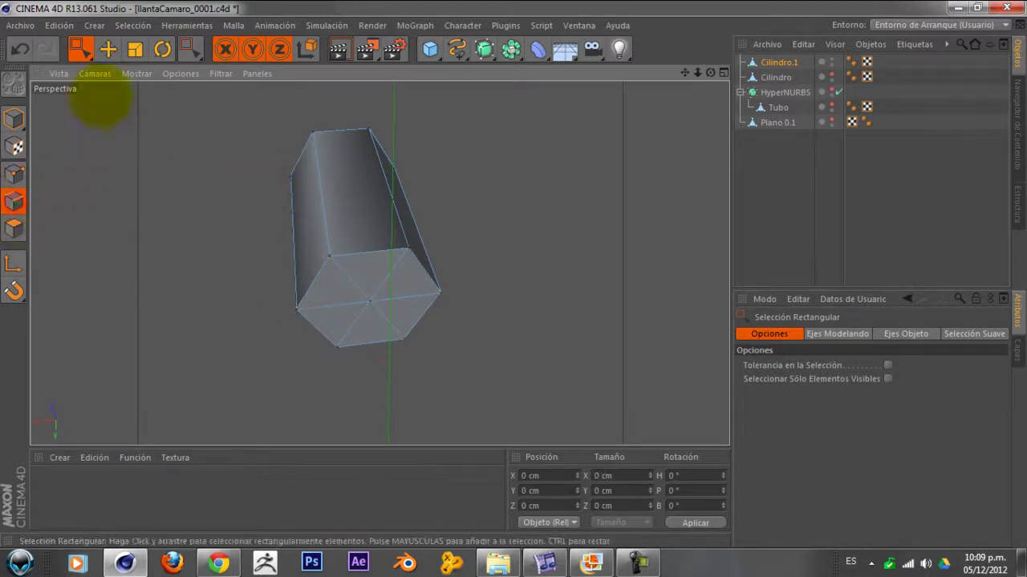
- Ring-select the hexagonal prism's vertical side edges
left_click(136, 26)
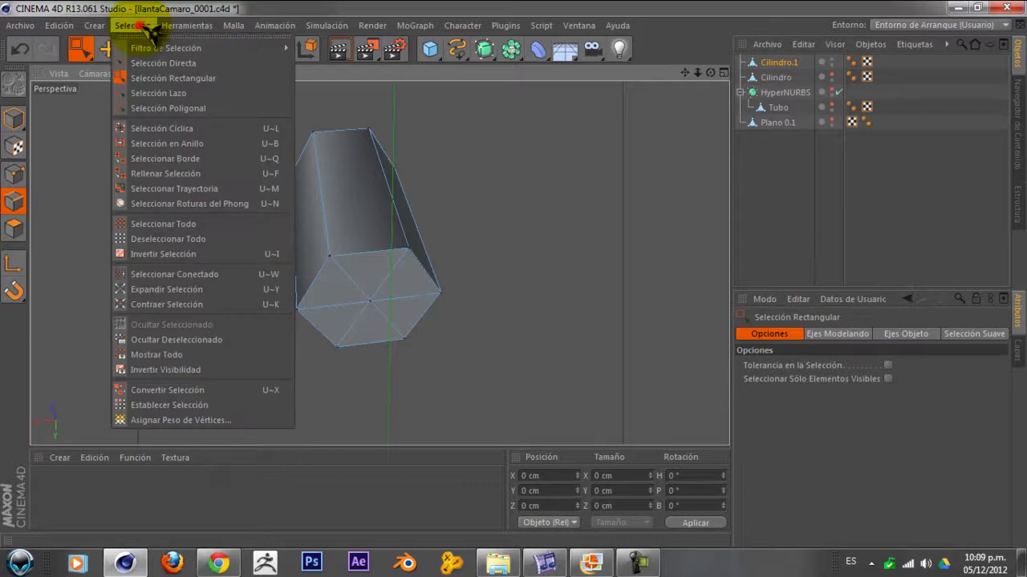
left_click(169, 144)
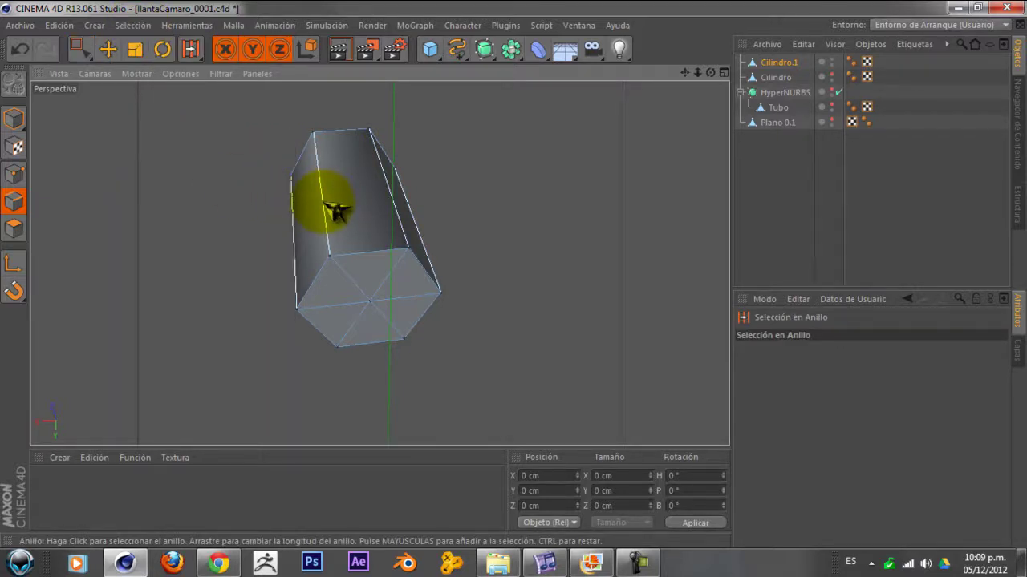
left_click(330, 207)
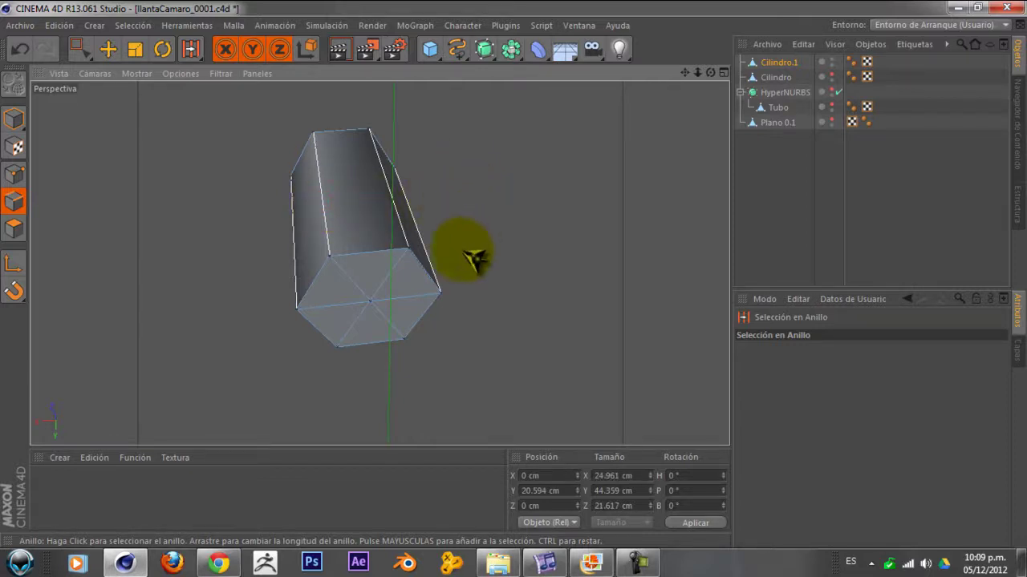
left_click_drag(470, 259, 470, 252, "alt")
- Bevel the side edges with a 1.3 cm inner offset and 0 subdivisions
right_click(460, 223)
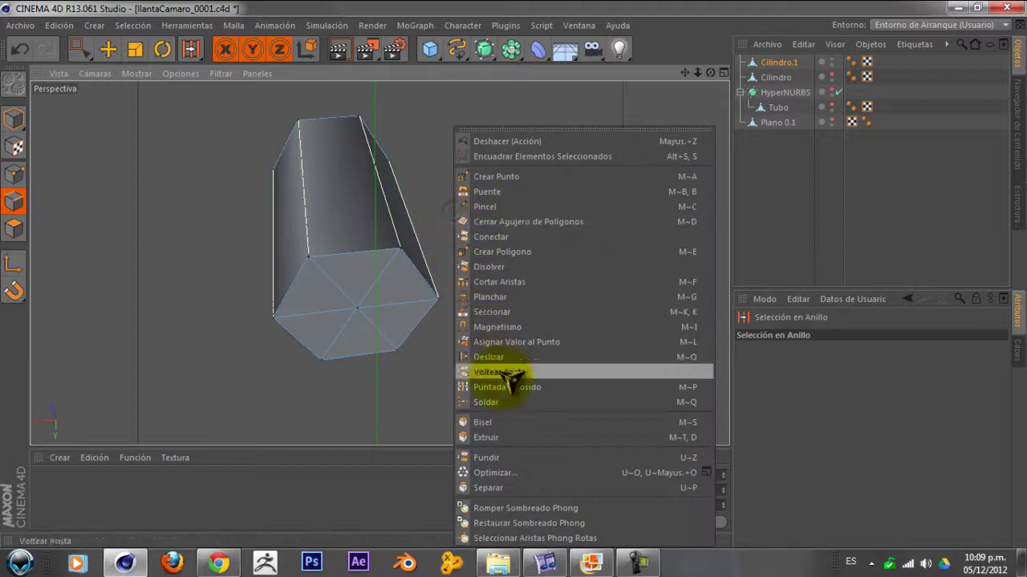
left_click(520, 425)
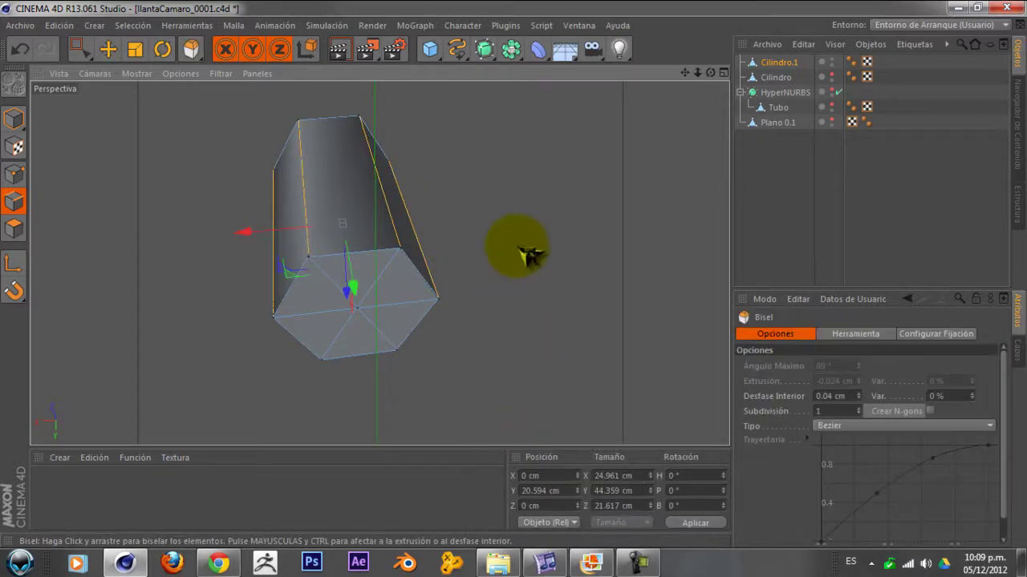
left_click_drag(520, 245, 532, 254)
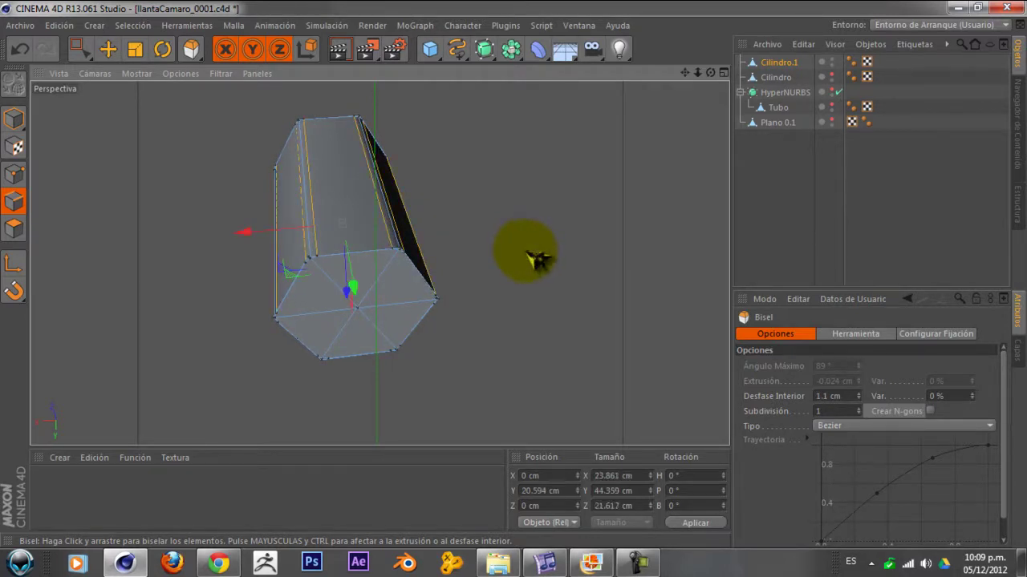
left_click(536, 257)
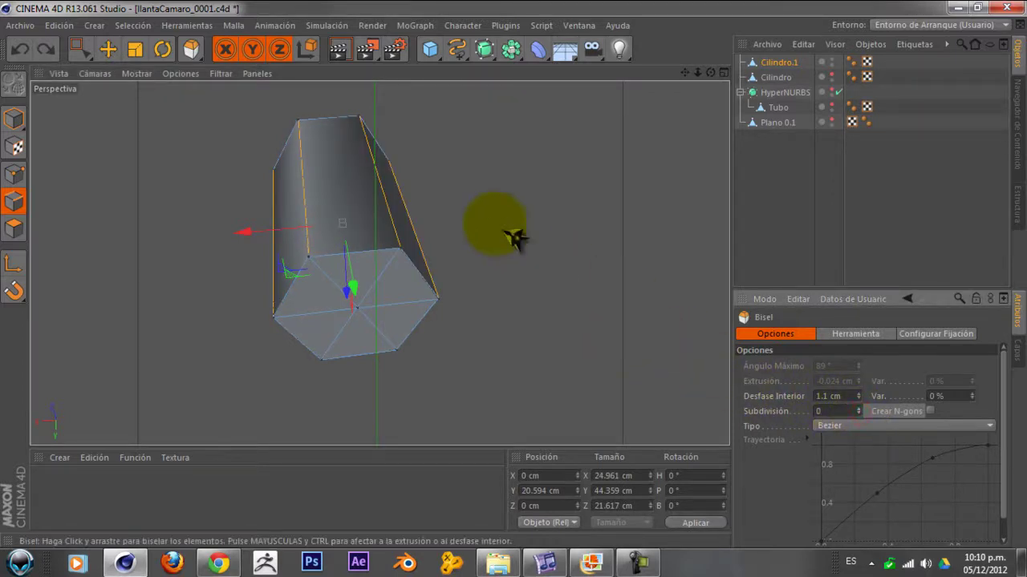
key("ctrl+z")
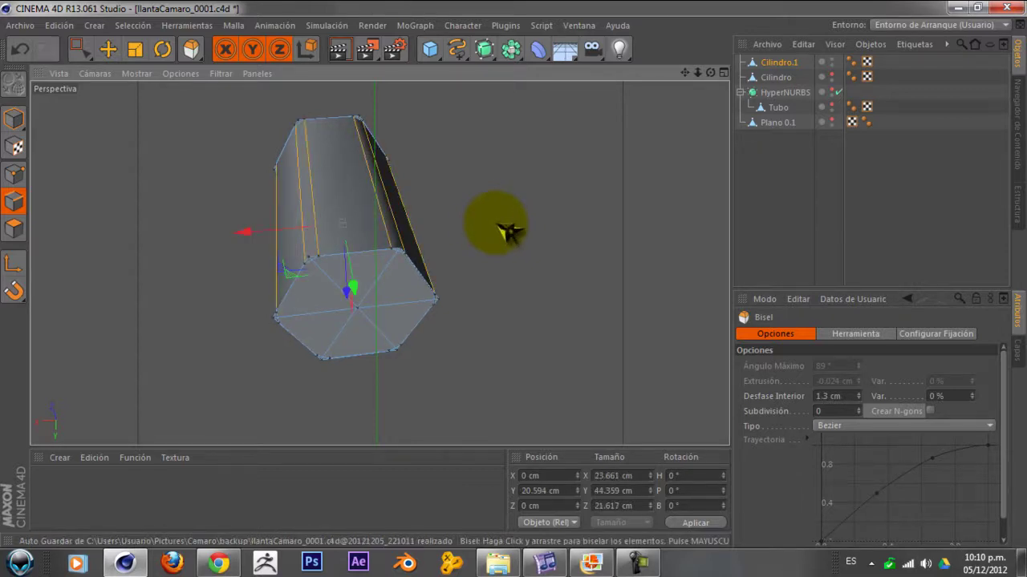
left_click_drag(710, 72, 682, 11)
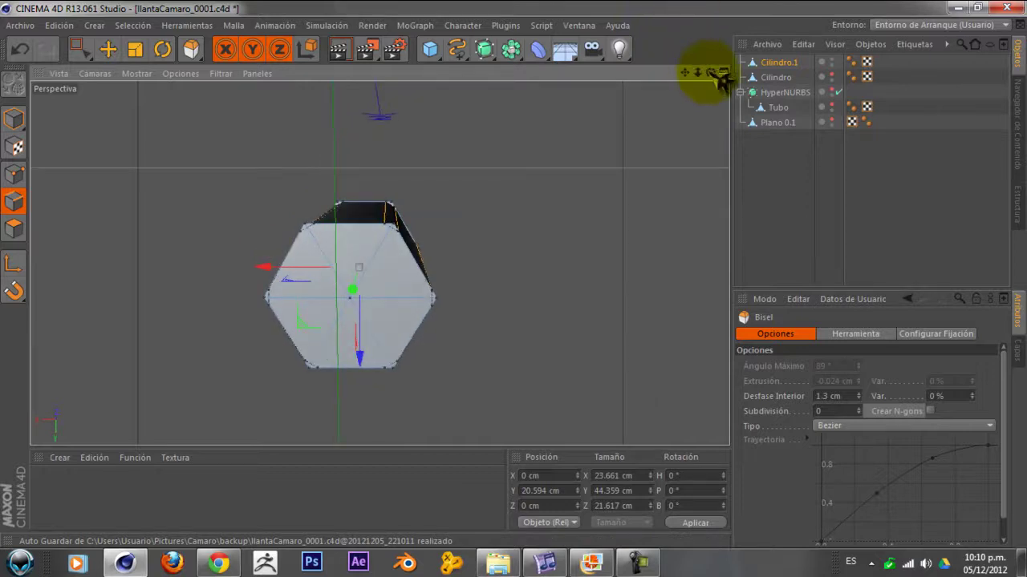
- Paint-select the faces of the prism's hexagonal end cap and delete them
mouse_move(722, 76)
left_mouse_down()
mouse_move(711, 69)
mouse_move(715, 51)
left_mouse_up()
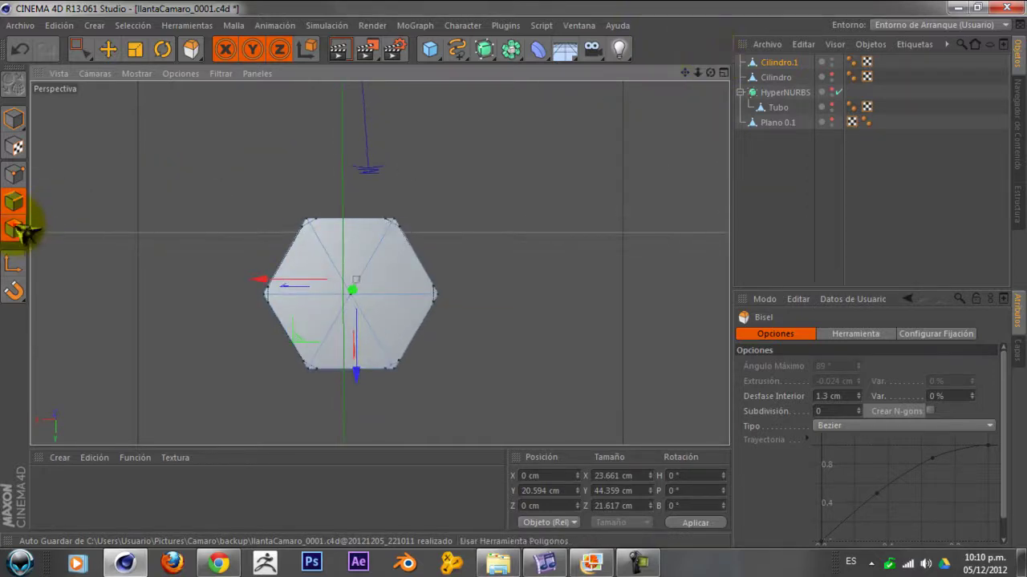
left_click(24, 231)
left_click_drag(82, 48, 108, 68)
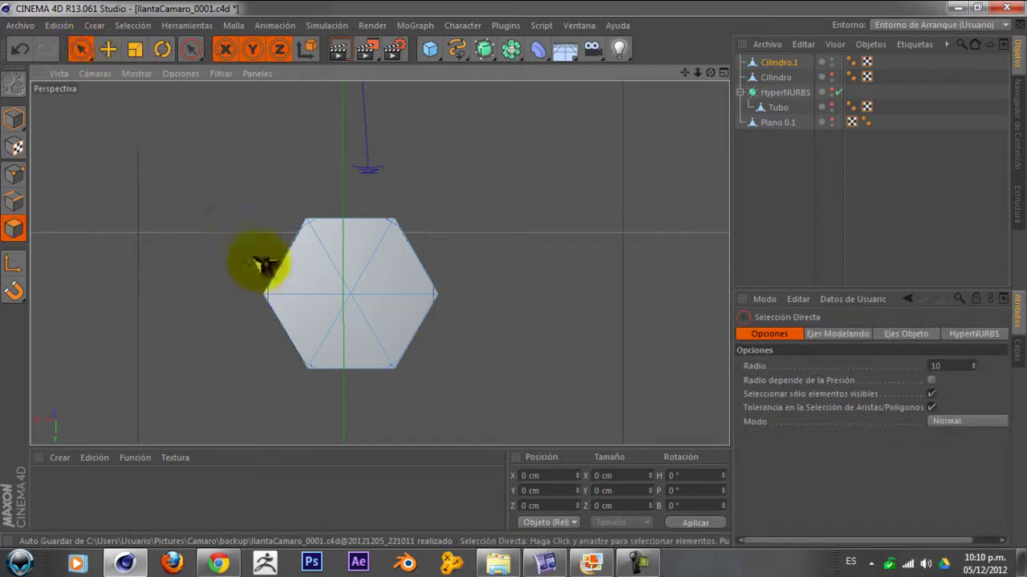
mouse_move(344, 252)
left_mouse_down()
mouse_move(367, 321)
mouse_move(376, 276)
left_mouse_up()
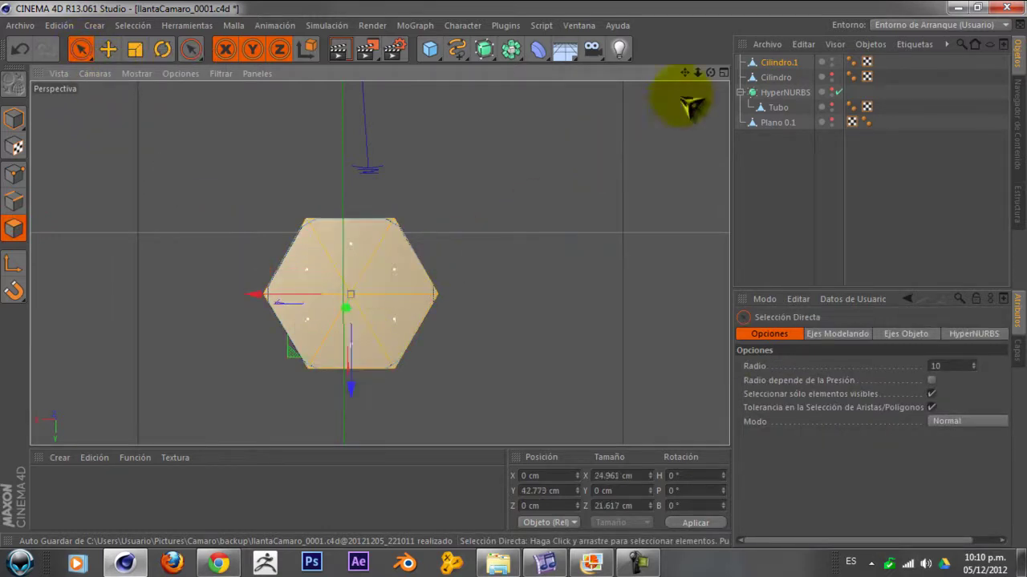
key("Delete")
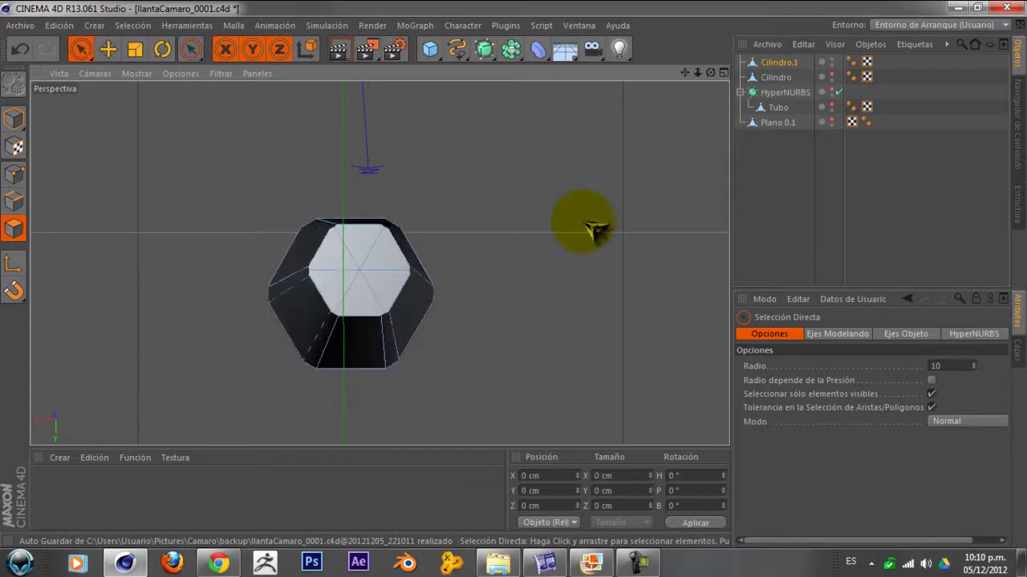
- Delete the remaining inner hexagon face, leaving the prism's end open
left_click_drag(367, 275, 370, 285)
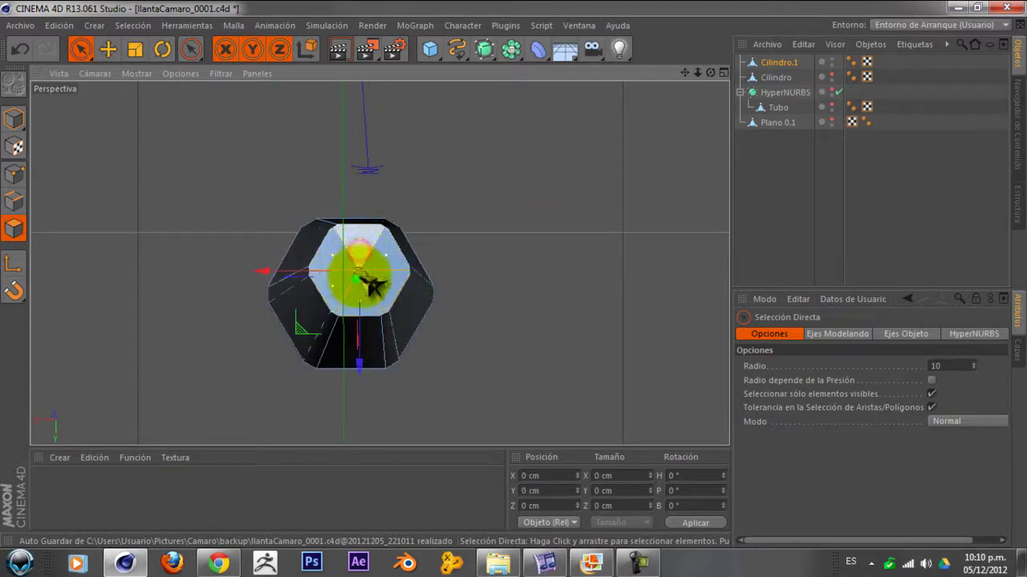
key("Delete")
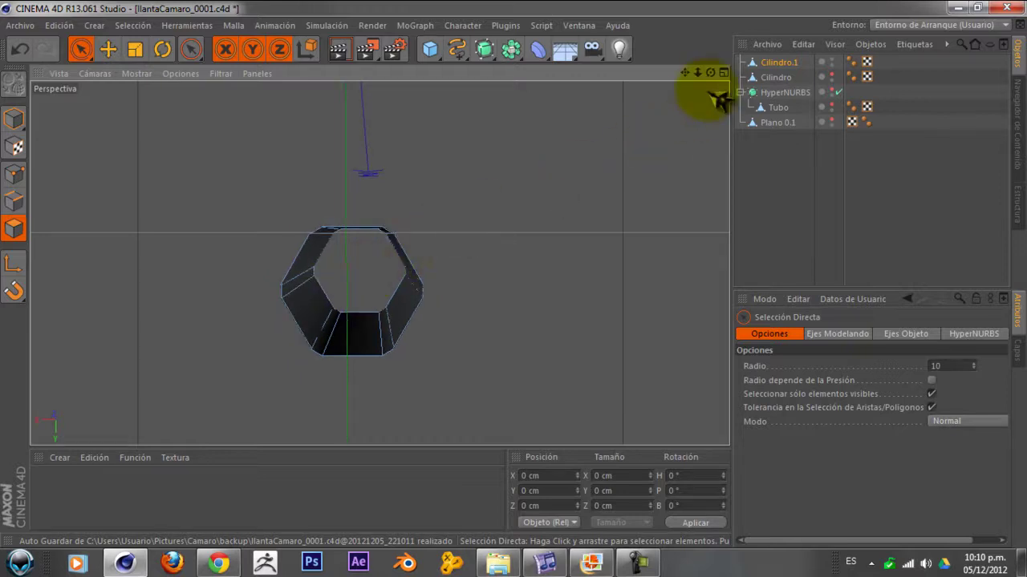
mouse_move(710, 73)
left_mouse_down()
mouse_move(716, 119)
mouse_move(697, 91)
mouse_move(756, 95)
mouse_move(717, 87)
mouse_move(724, 83)
mouse_move(766, 104)
mouse_move(757, 98)
mouse_move(149, 251)
mouse_move(488, 318)
mouse_move(486, 332)
left_mouse_up()
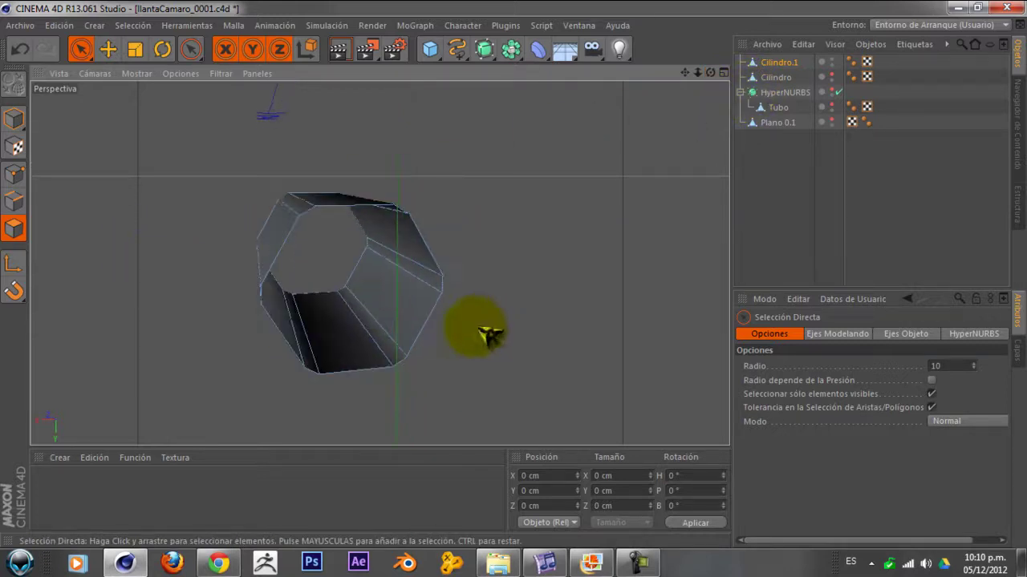
right_click(111, 183)
- Close the open end of the hexagonal prism with a new polygon
left_click(160, 106)
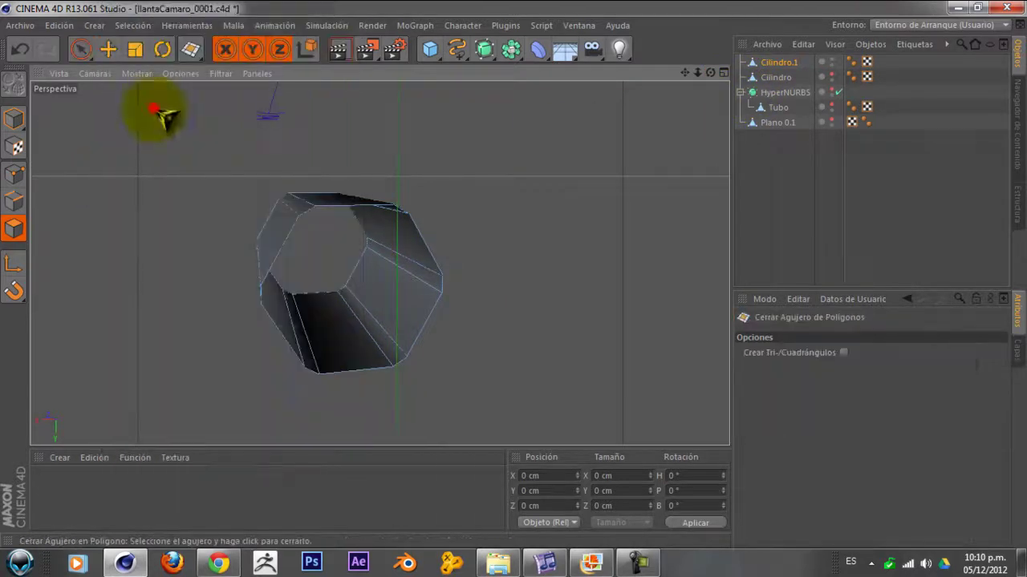
left_click(421, 231)
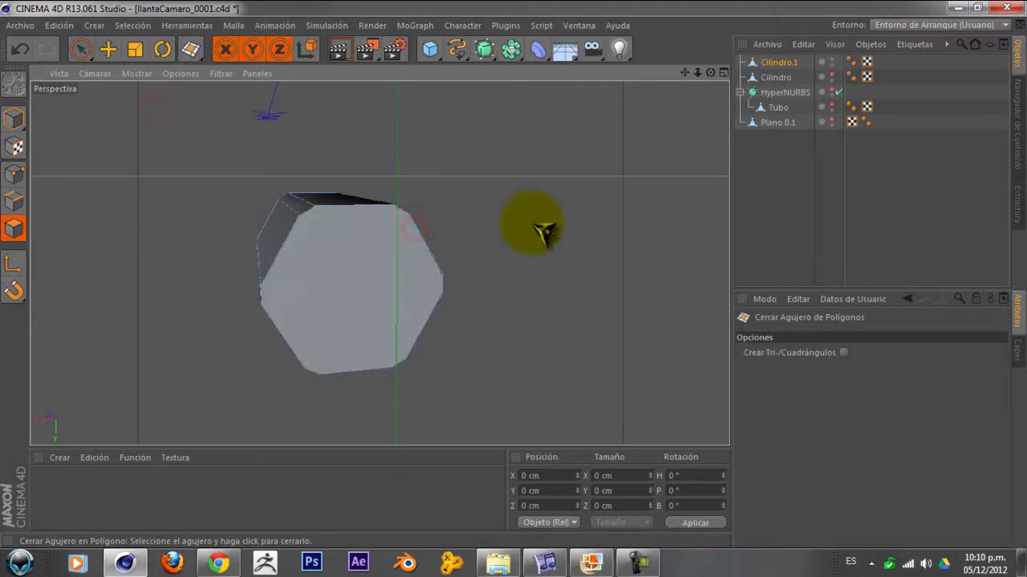
mouse_move(711, 73)
left_mouse_down()
mouse_move(698, 121)
mouse_move(500, 305)
left_mouse_up()
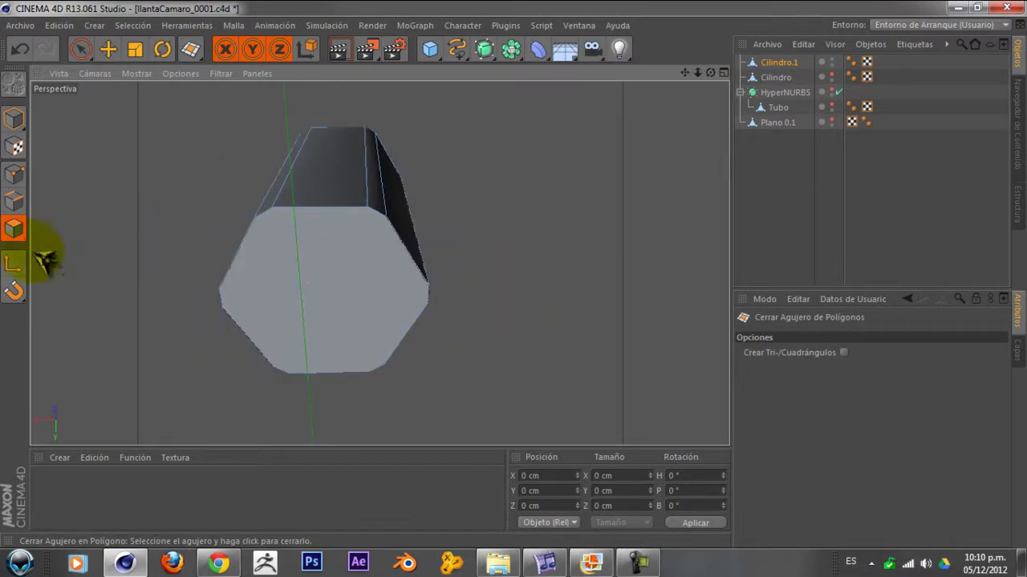
- Bevel the nut's end face with a 1.31 cm inset and push it out to Y 43.826 cm
left_click(80, 49)
left_click(355, 282)
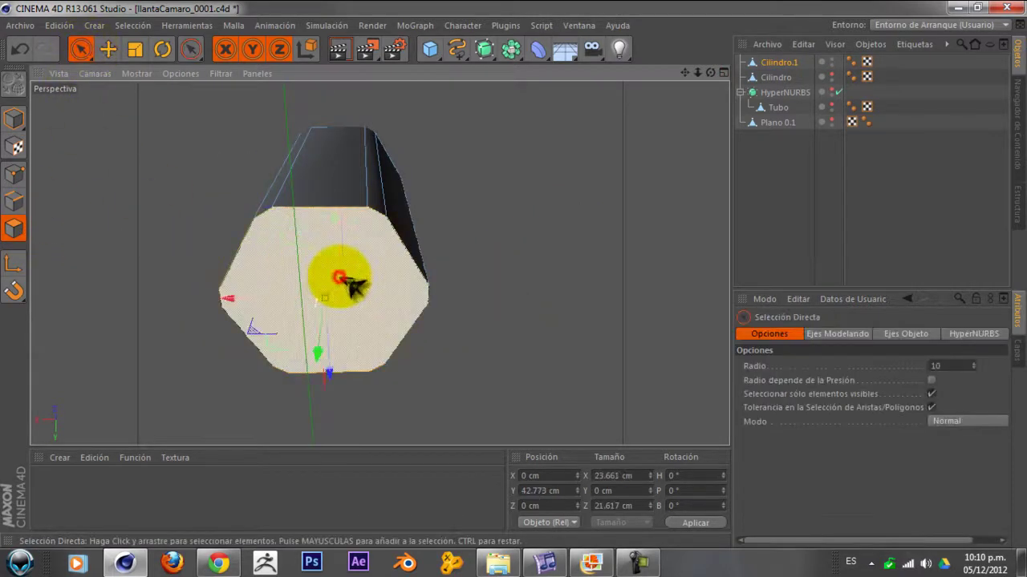
right_click(545, 229)
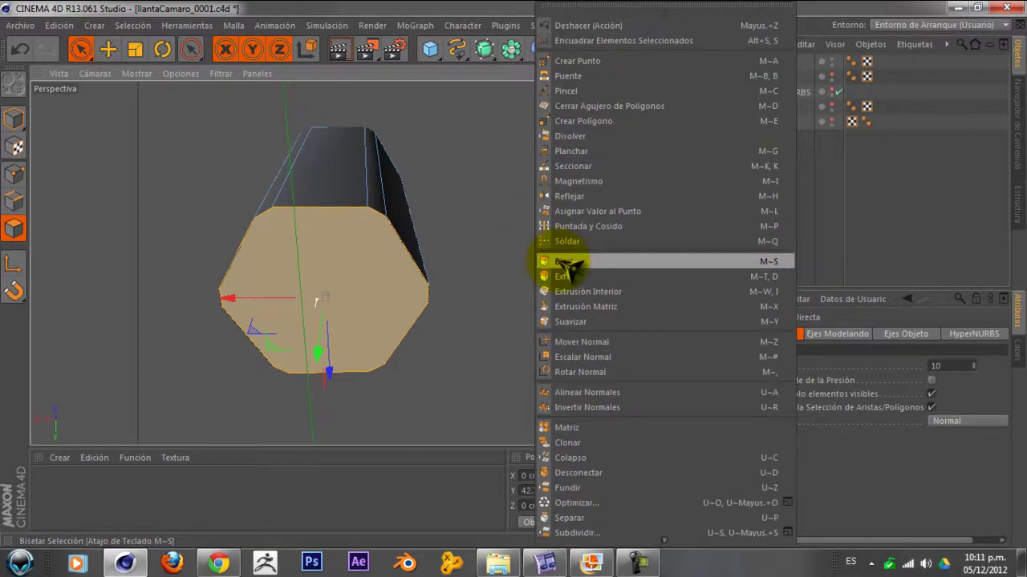
left_click(567, 263)
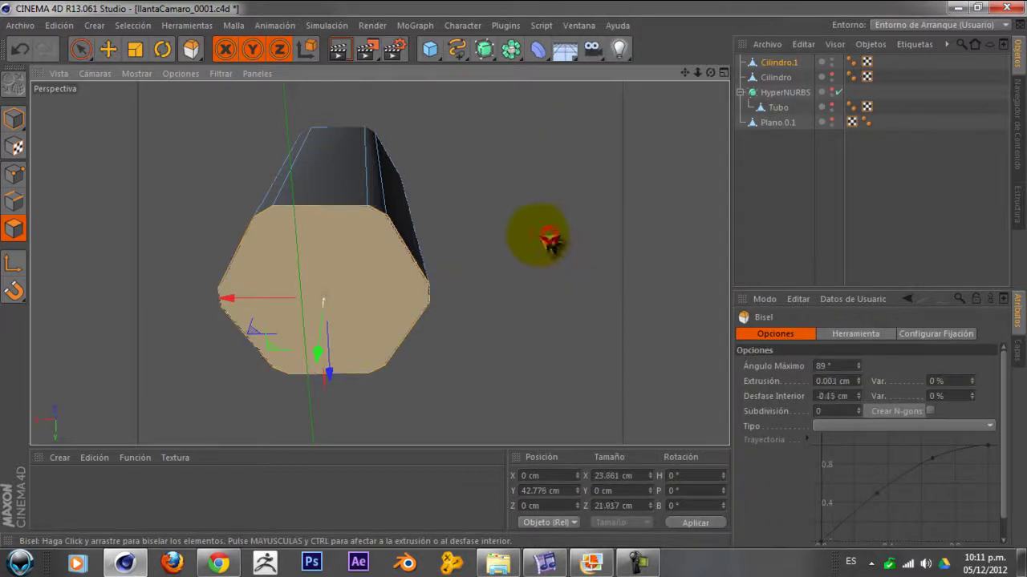
left_click_drag(572, 237, 665, 231)
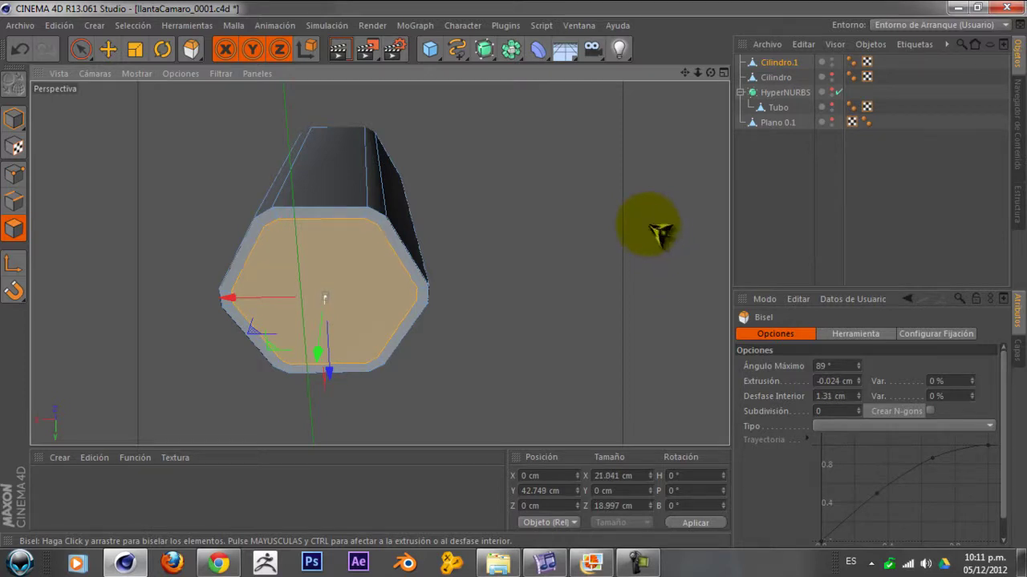
mouse_move(710, 73)
left_mouse_down()
mouse_move(608, 133)
mouse_move(515, 110)
mouse_move(550, 103)
mouse_move(517, 132)
left_mouse_up()
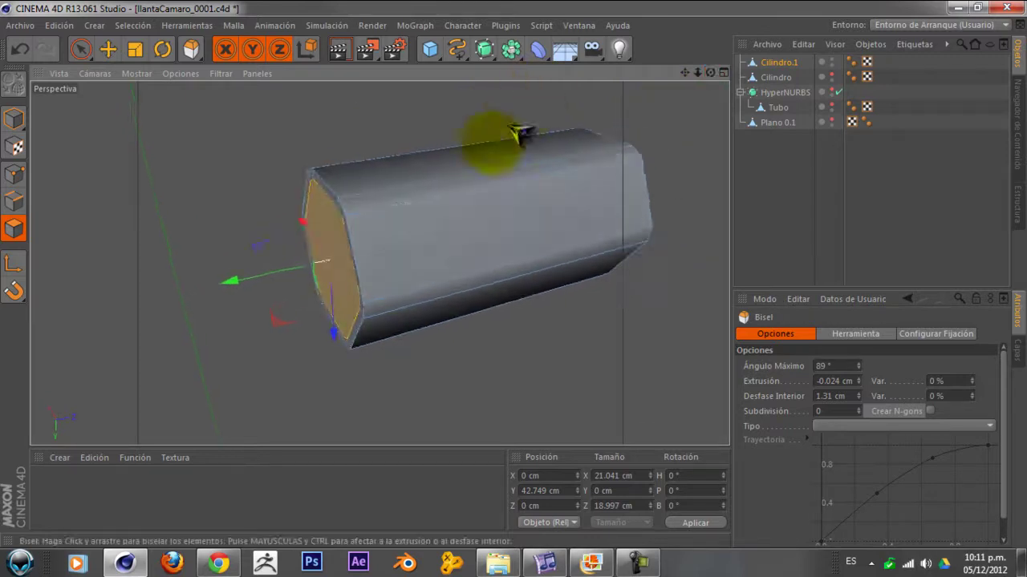
left_click_drag(238, 292, 235, 295)
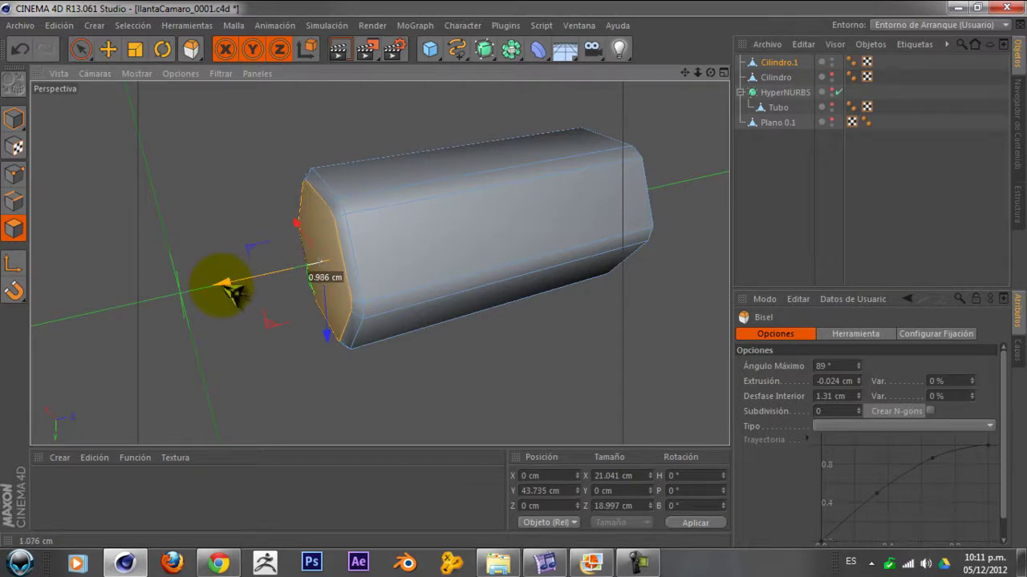
mouse_move(711, 73)
left_mouse_down()
mouse_move(963, 50)
mouse_move(882, 51)
left_mouse_up()
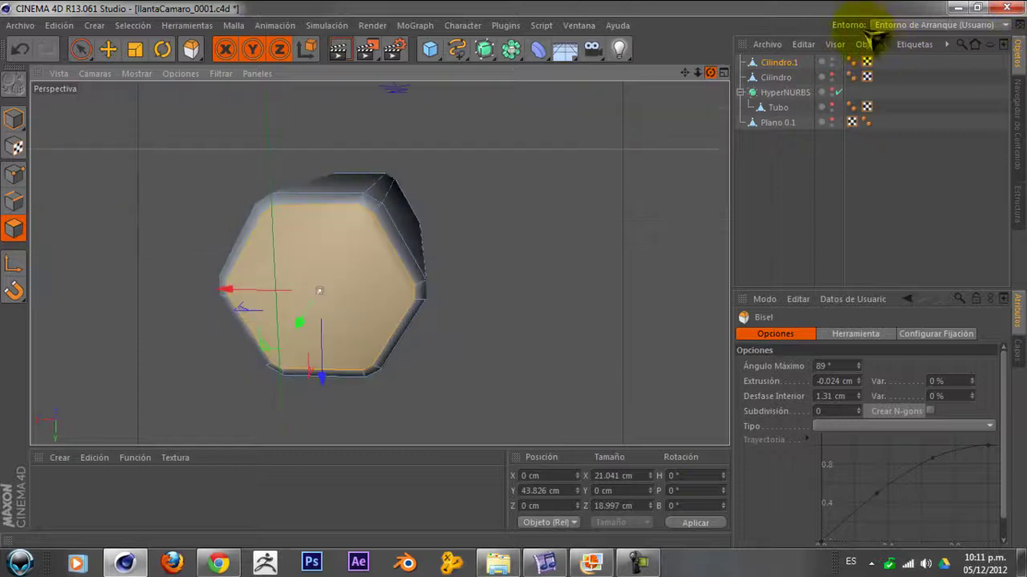
- Inner-extrude the end face by 1.92 cm and pull it out to Y 46.494 cm as a raised hexagon
right_click(539, 281)
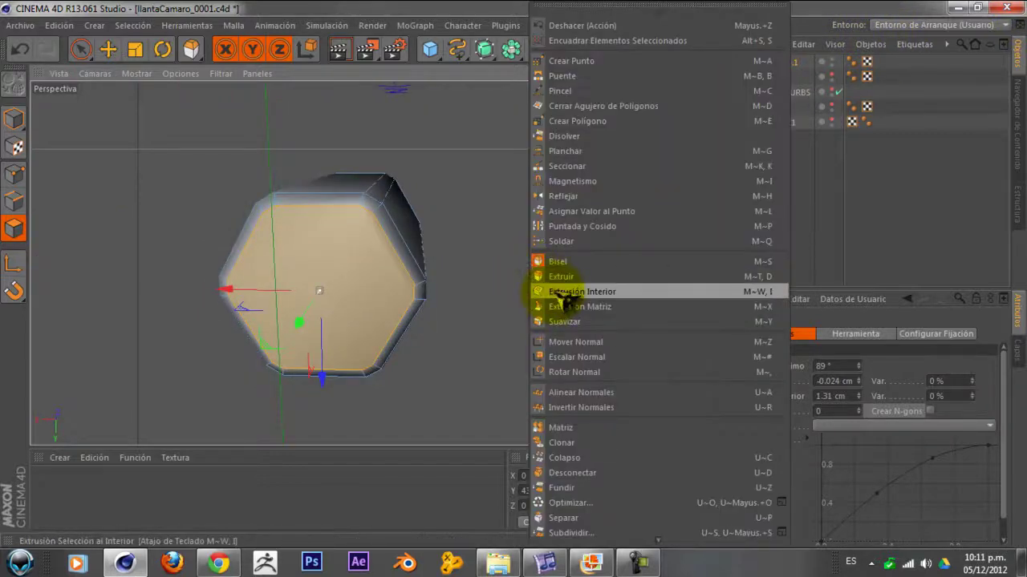
left_click(567, 293)
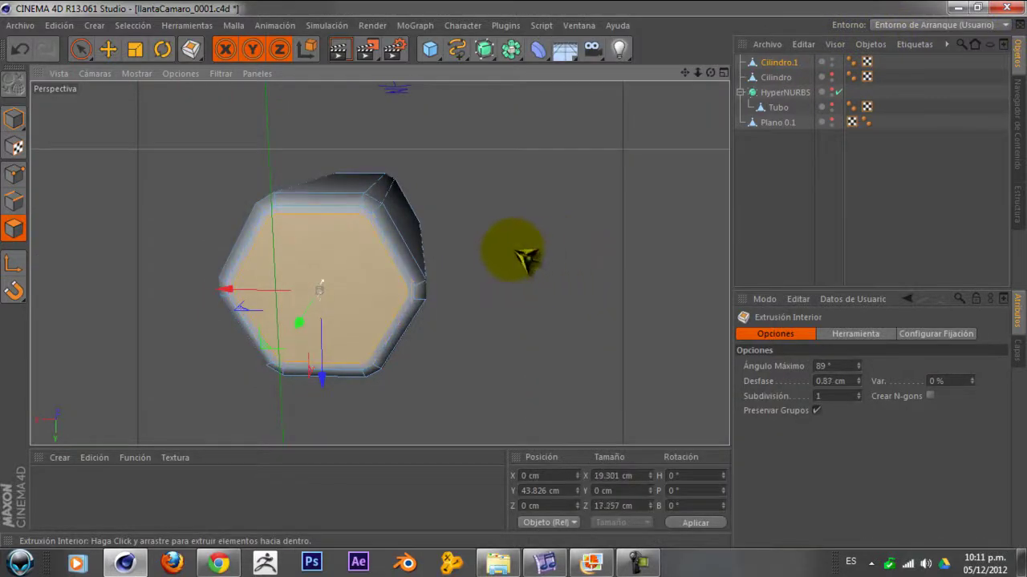
left_click_drag(511, 259, 444, 280)
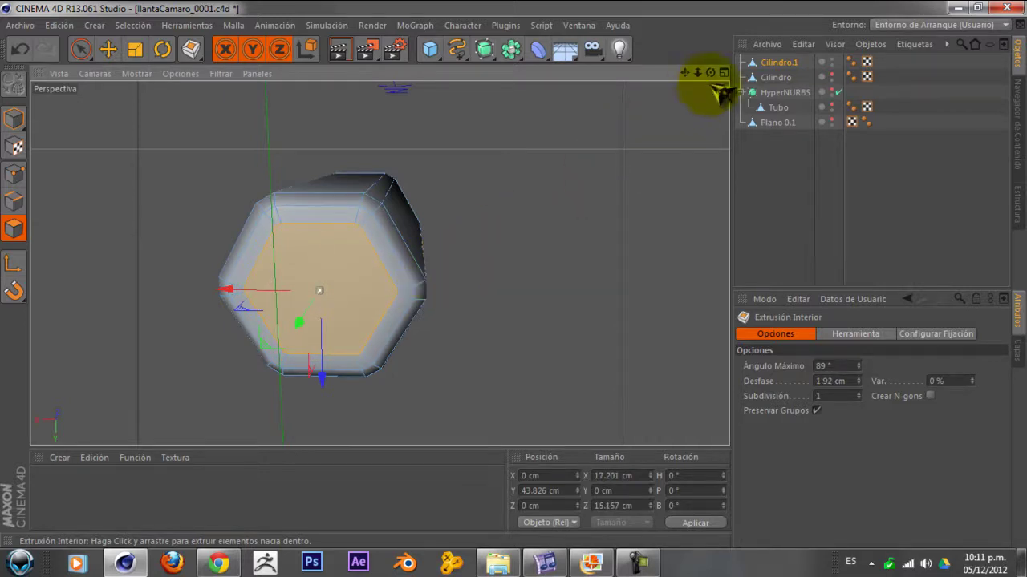
mouse_move(710, 72)
left_mouse_down()
mouse_move(628, 97)
mouse_move(561, 101)
left_mouse_up()
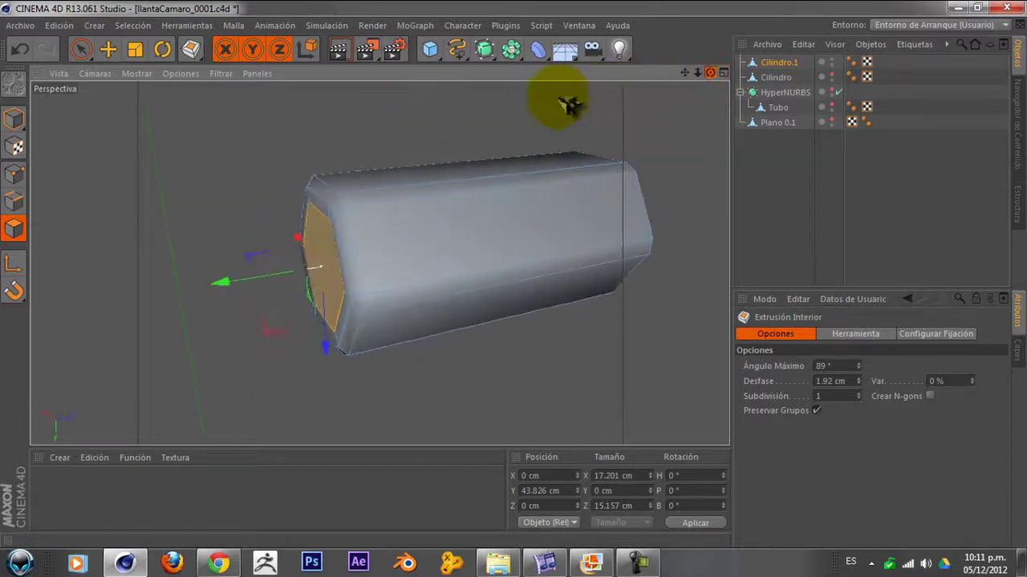
left_click_drag(239, 345, 213, 298)
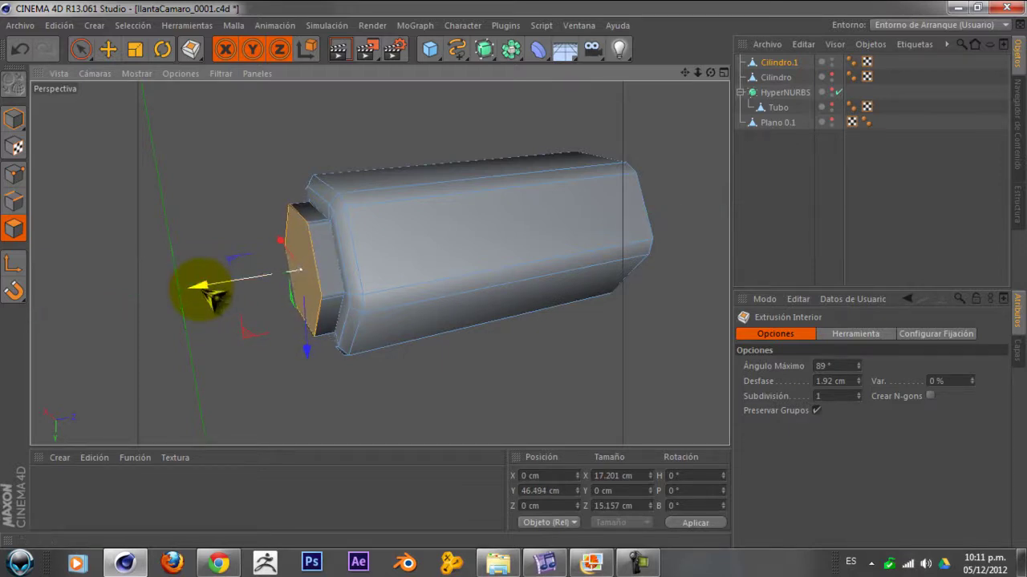
mouse_move(709, 72)
left_mouse_down()
mouse_move(739, 80)
mouse_move(818, 28)
left_mouse_up()
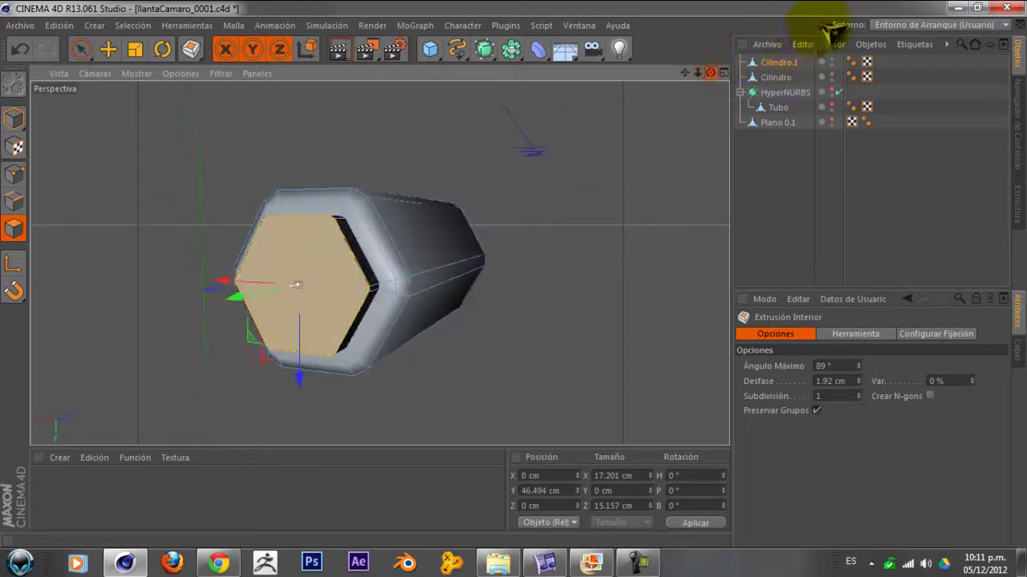
- Bevel the raised hexagon with a 0.96 cm inset at Y 47.473 cm and render a preview
right_click(602, 227)
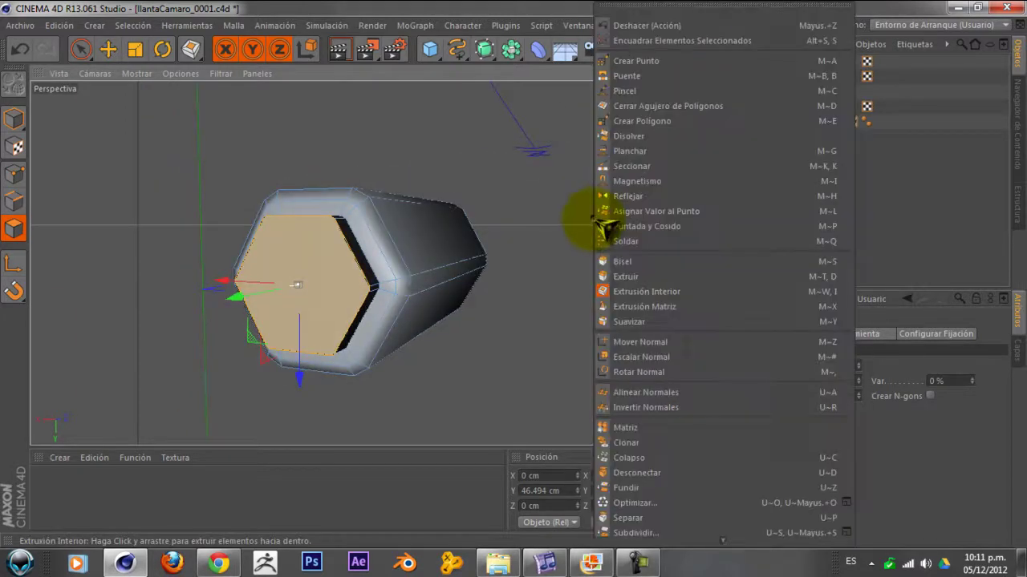
left_click(623, 261)
left_click_drag(593, 251, 630, 252)
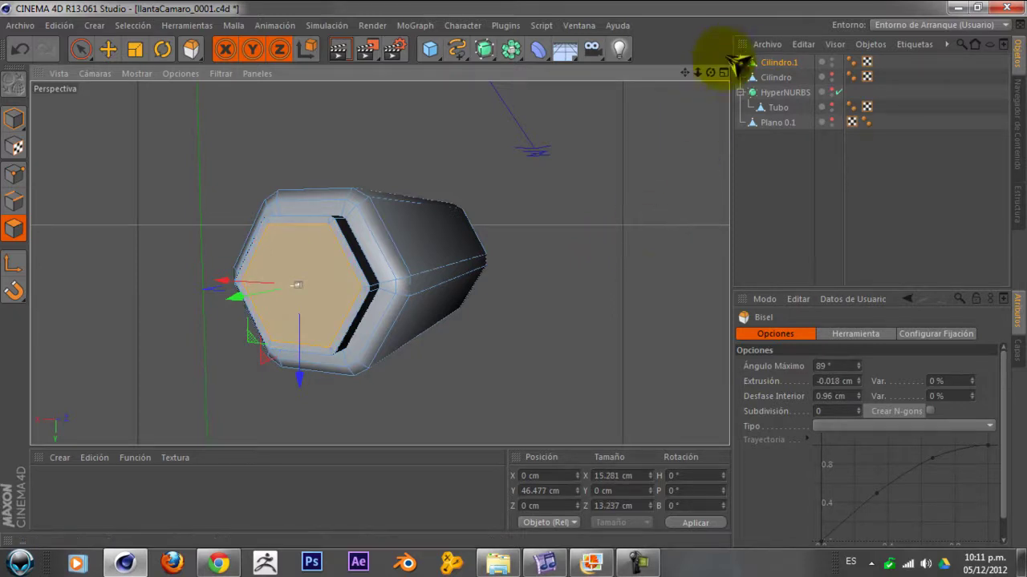
mouse_move(711, 74)
left_mouse_down()
mouse_move(227, 293)
mouse_move(210, 284)
left_mouse_up()
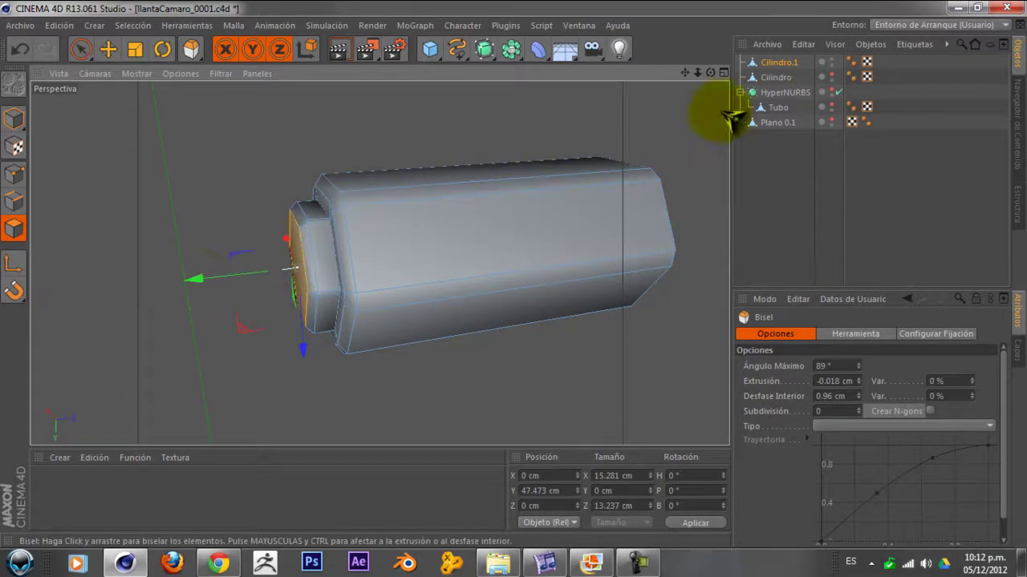
mouse_move(711, 73)
left_mouse_down()
mouse_move(768, 91)
mouse_move(910, 77)
mouse_move(802, 93)
mouse_move(729, 32)
mouse_move(819, 43)
mouse_move(642, 133)
left_mouse_up()
left_click(337, 49)
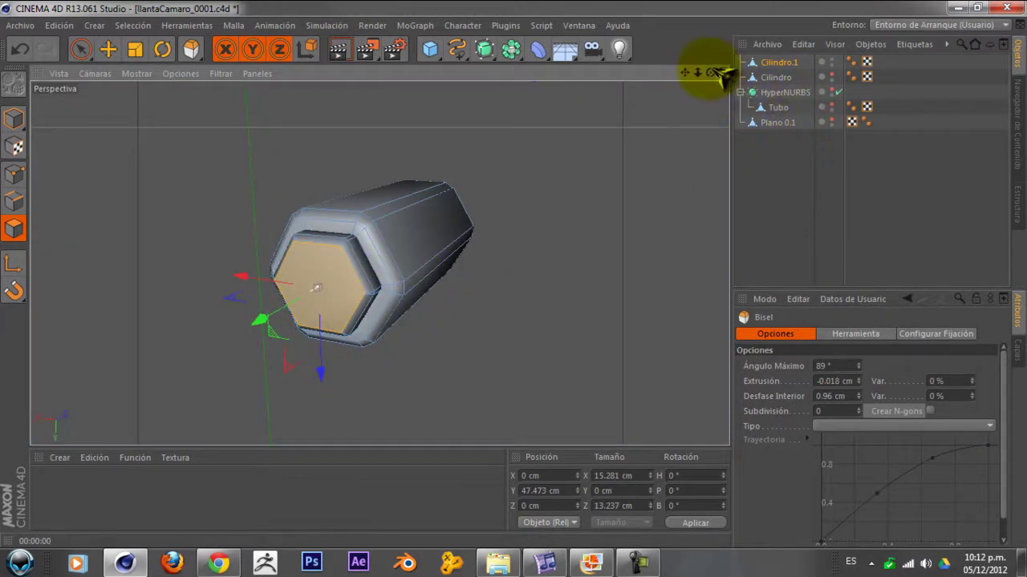
mouse_move(710, 72)
left_mouse_down()
mouse_move(936, 72)
mouse_move(571, 143)
mouse_move(722, 69)
mouse_move(836, 69)
mouse_move(668, 89)
mouse_move(660, 126)
mouse_move(752, 34)
mouse_move(807, 50)
mouse_move(712, 141)
mouse_move(591, 200)
mouse_move(543, 243)
mouse_move(848, 172)
left_mouse_up()
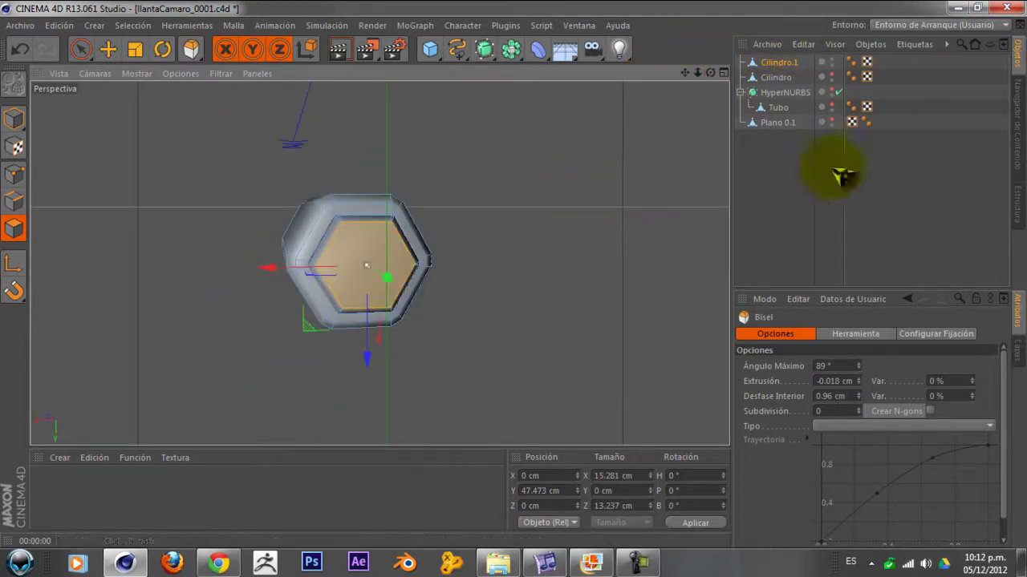
- Show the wheel and move Tubo out of the HyperNURBS
left_click(831, 76)
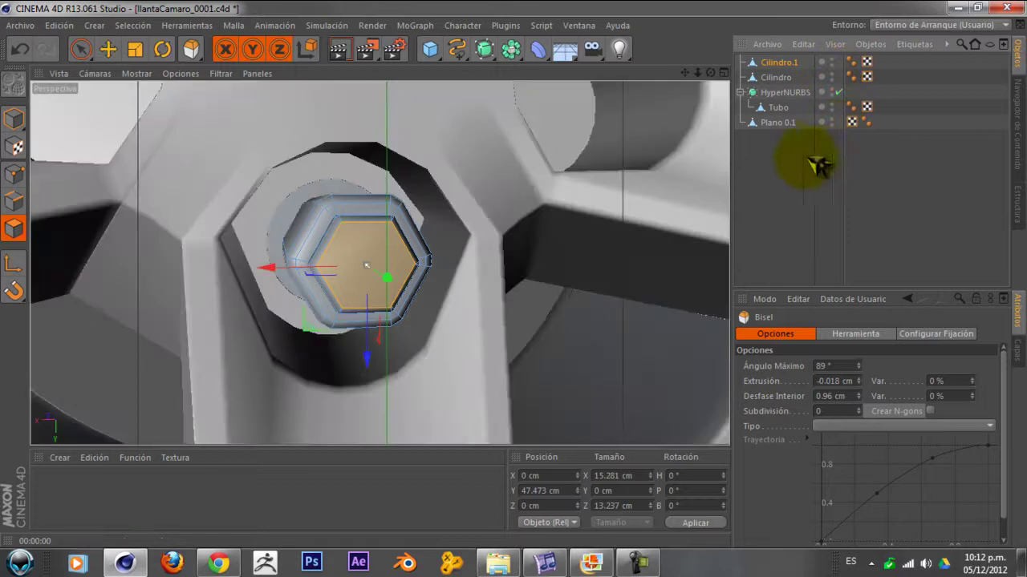
left_click(772, 123)
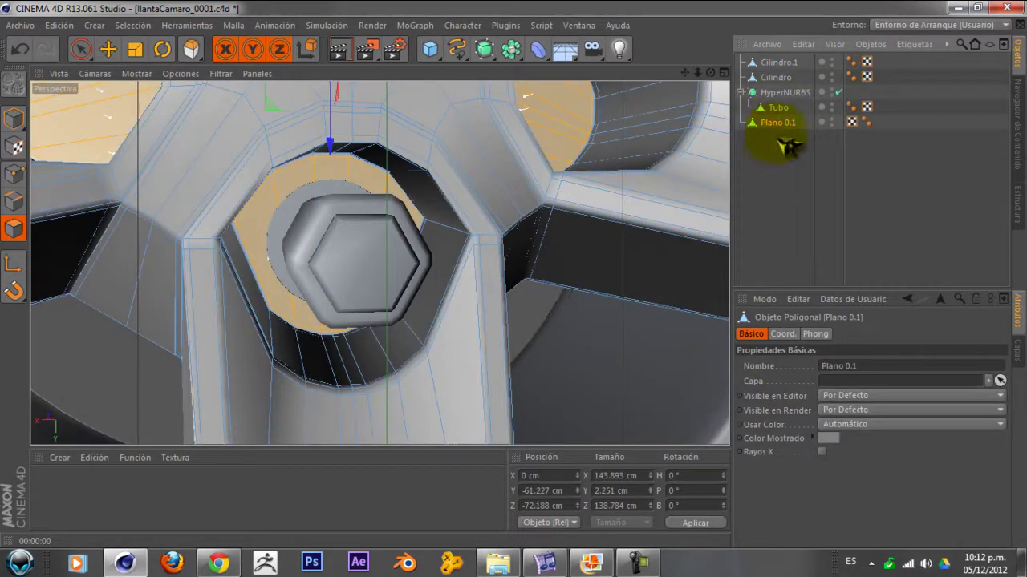
left_click_drag(788, 144, 782, 112)
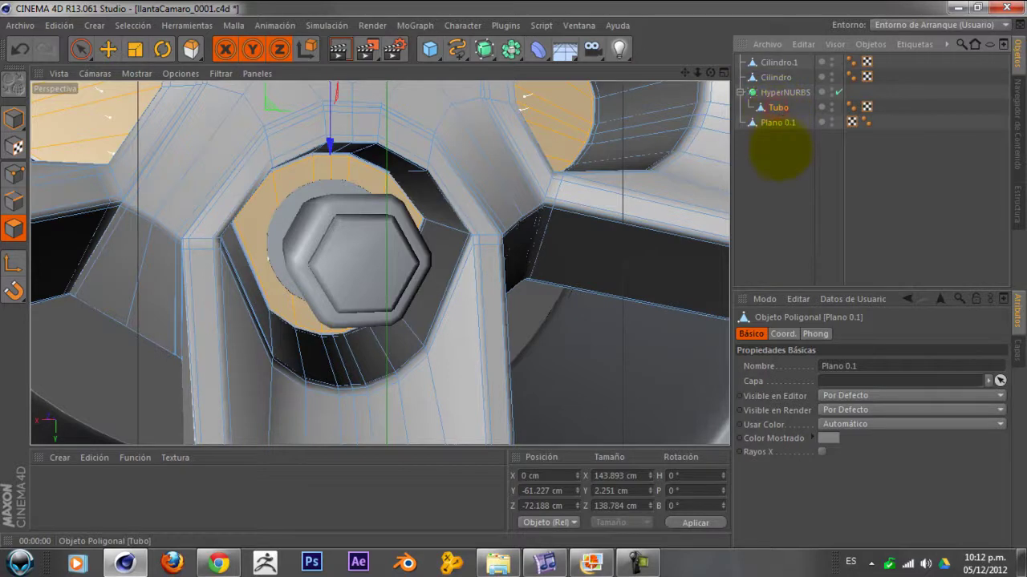
mouse_move(779, 153)
left_mouse_down()
mouse_move(793, 161)
mouse_move(790, 108)
left_mouse_up()
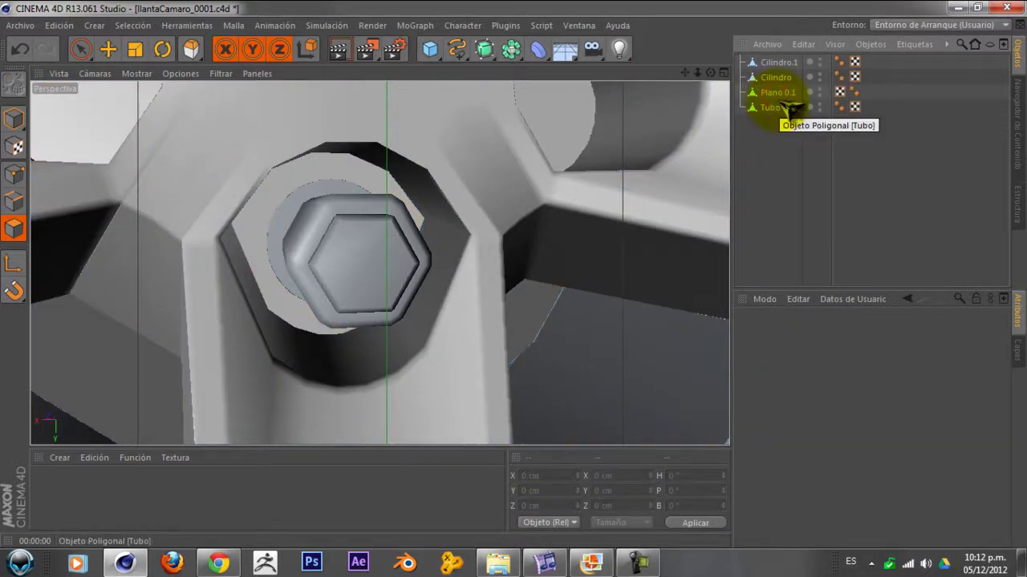
left_click(746, 121)
scroll(273, 184, "up", 3)
scroll(321, 200, "up", 3)
scroll(329, 207, "up", 3)
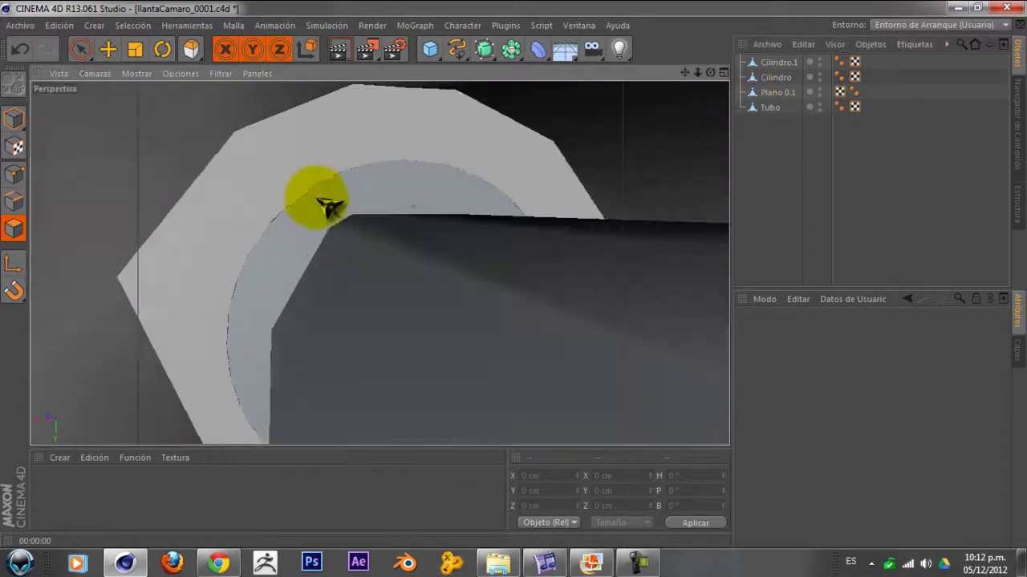
- Select Cilindro and hide the Cilindro.1 lug nut so the disc stands alone
key("ctrl+a")
left_click(790, 80)
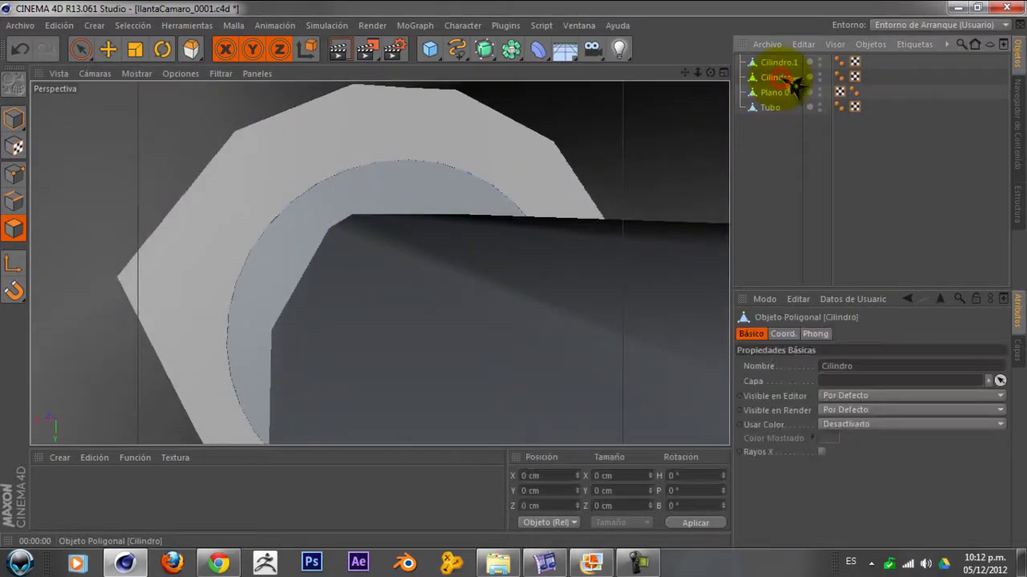
scroll(401, 212, "up", 2)
scroll(401, 207, "up", 2)
scroll(405, 202, "down", 2)
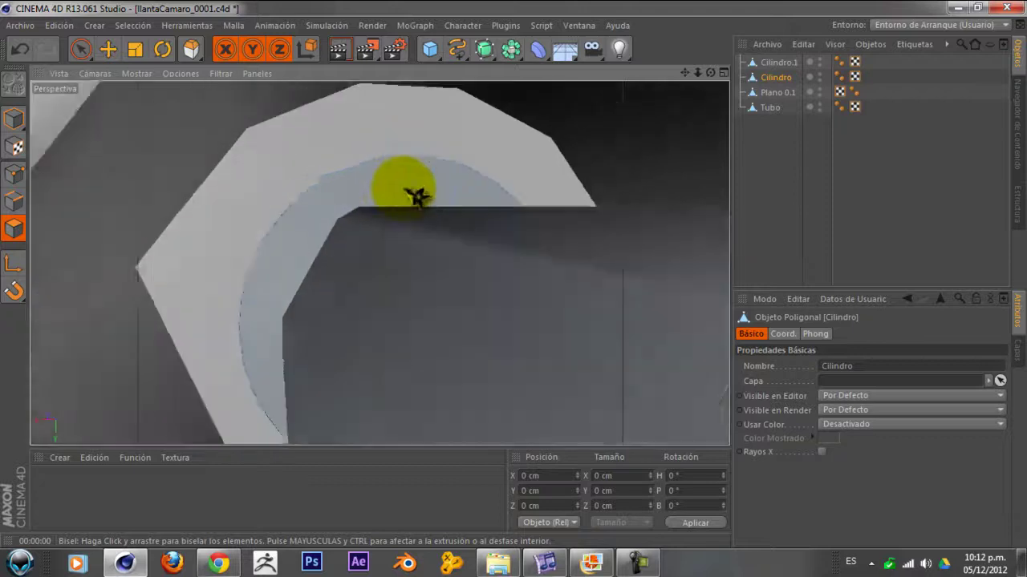
scroll(412, 196, "down", 2)
scroll(412, 201, "down", 1)
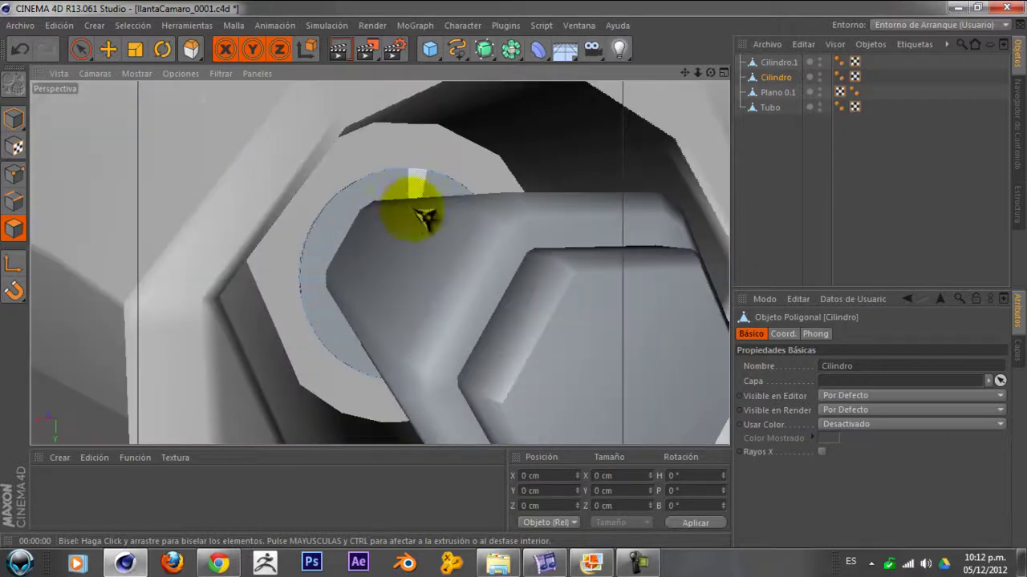
left_click(819, 62)
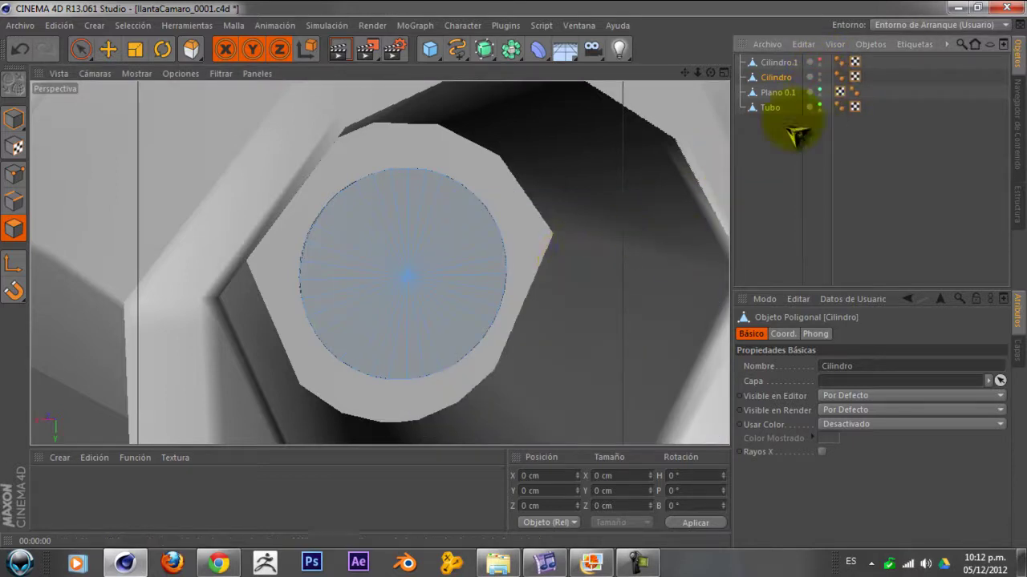
key("m")
key("s")
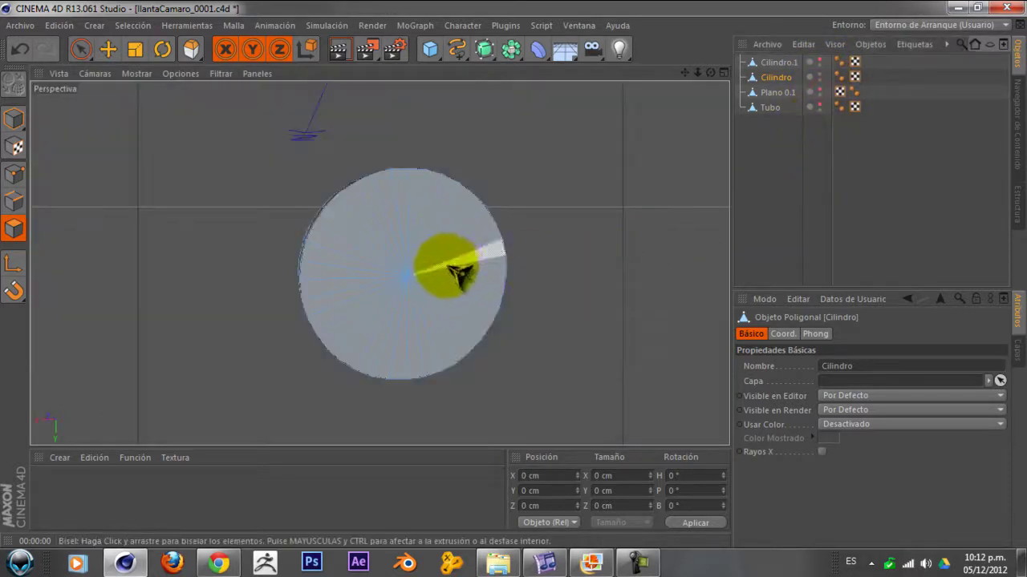
scroll(470, 270, "up", 3)
scroll(401, 229, "down", 3)
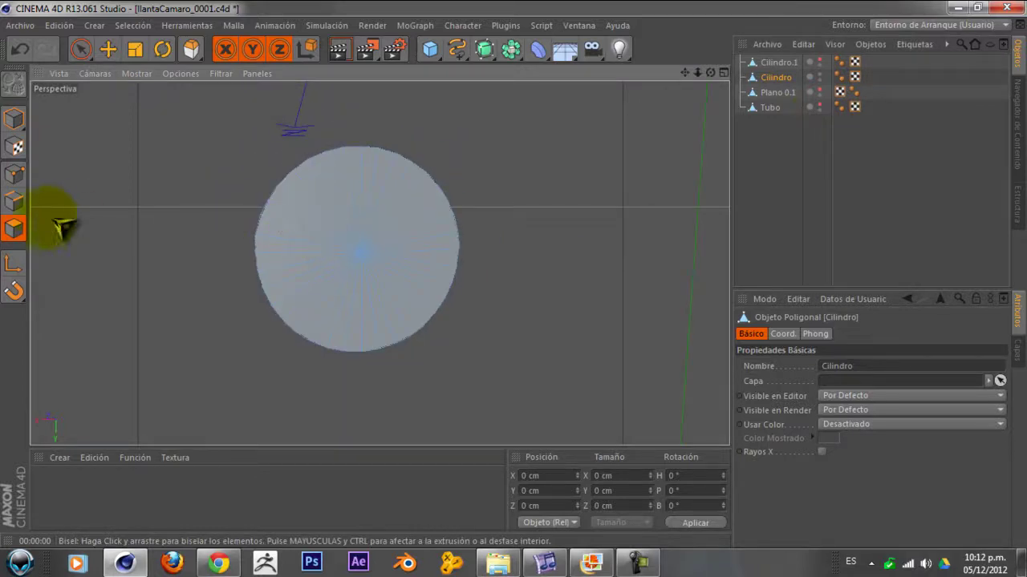
- Select the disc's face polygons, bevel them with a 1.63 cm inset, and push them outward
left_click(81, 50)
mouse_move(271, 172)
left_mouse_down()
mouse_move(344, 183)
mouse_move(332, 270)
mouse_move(406, 241)
mouse_move(332, 217)
left_mouse_up()
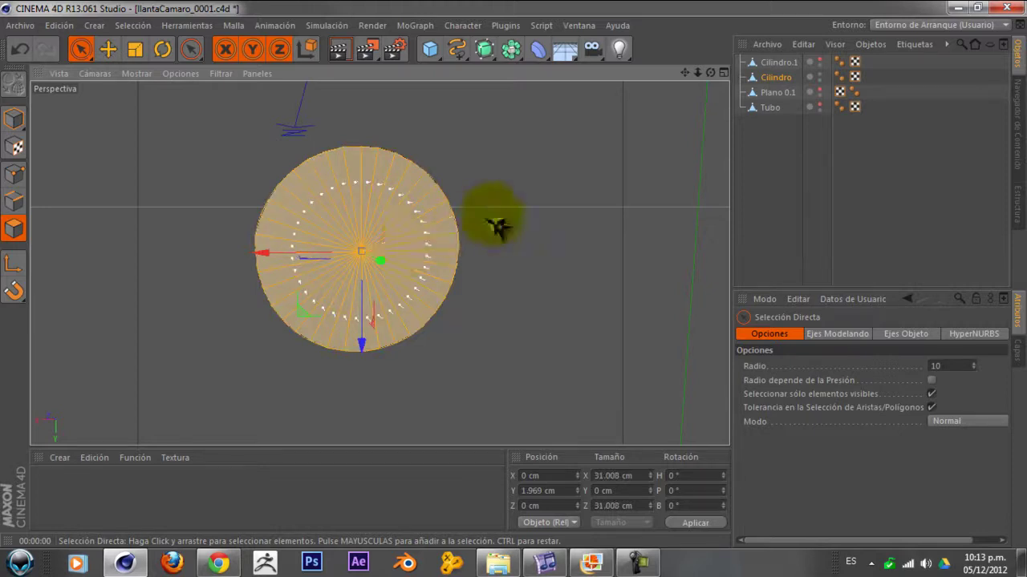
mouse_move(710, 73)
left_mouse_down()
mouse_move(830, 90)
mouse_move(827, 103)
left_mouse_up()
right_click(493, 194)
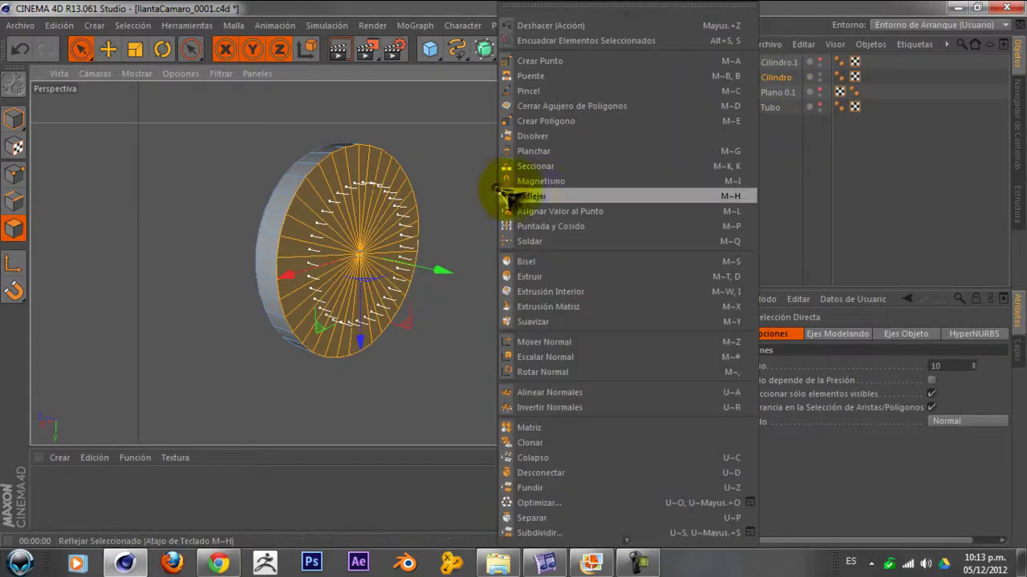
left_click(566, 264)
left_click_drag(559, 233, 692, 234)
left_click_drag(454, 279, 465, 276)
- Scale the inset face to about 105% (29.15 cm) and lower it to Y 3.232 cm
left_click(138, 51)
left_click_drag(481, 185, 536, 184)
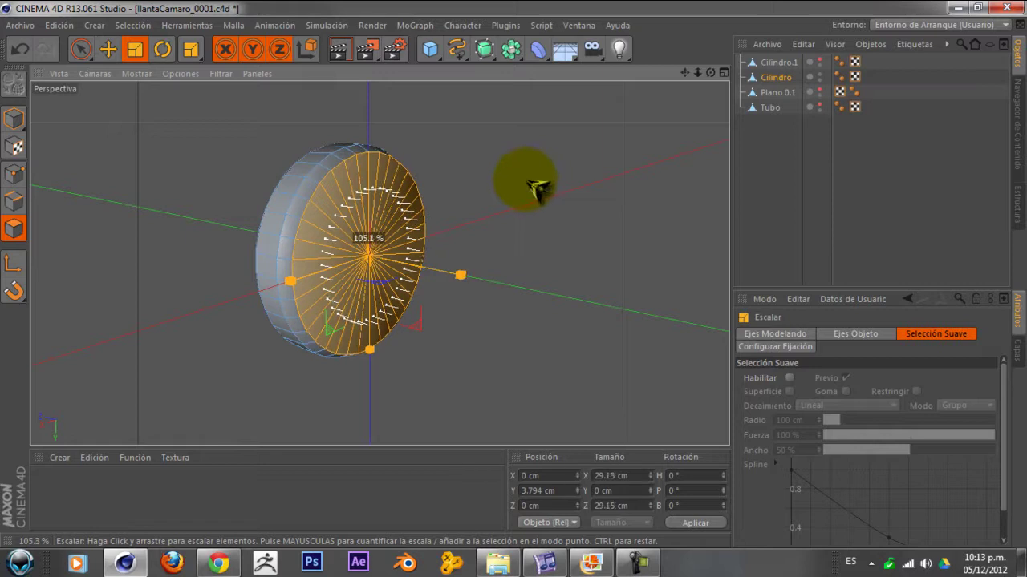
left_click(107, 49)
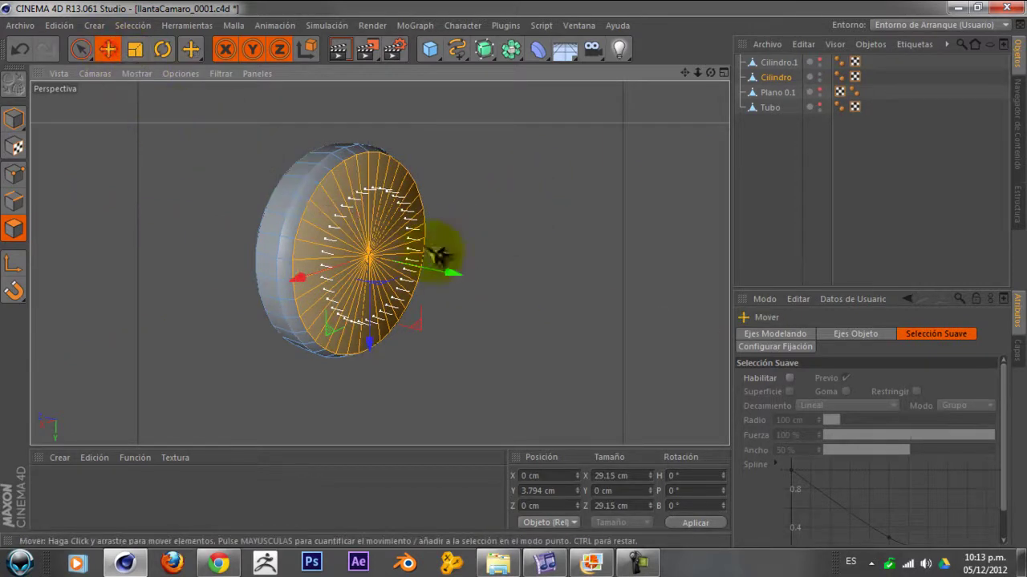
left_click_drag(458, 276, 462, 281)
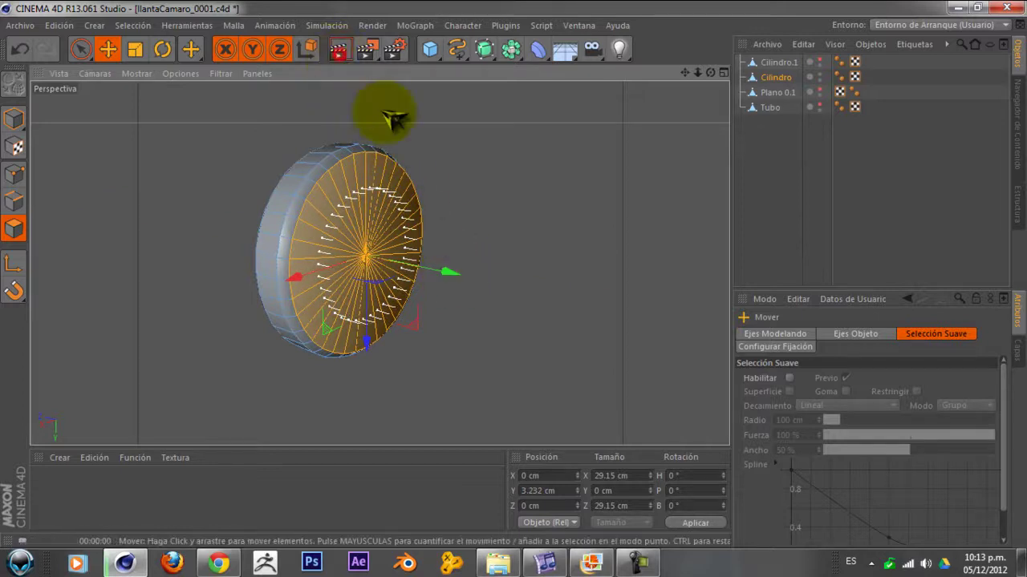
scroll(407, 132, "up", 5)
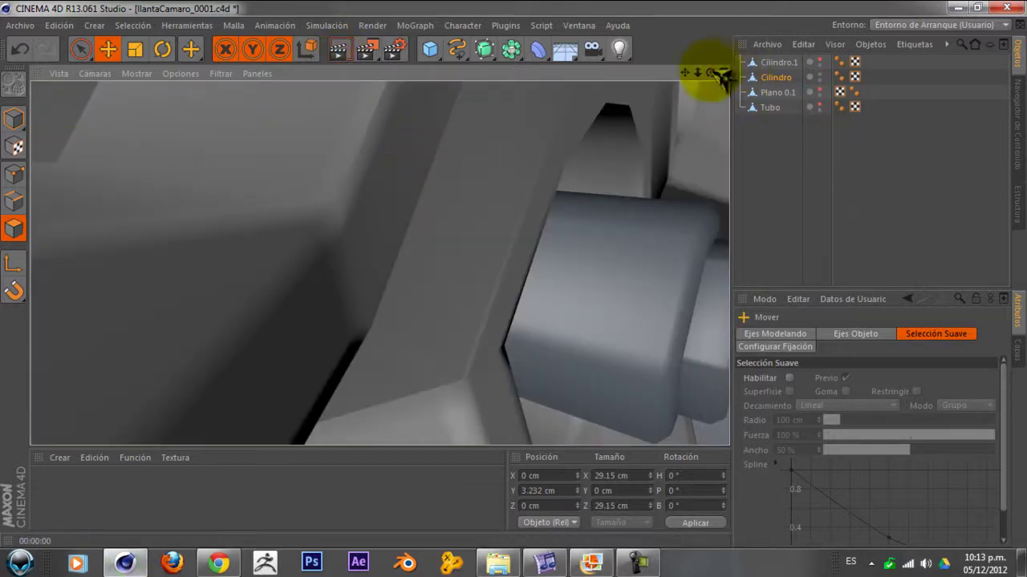
- Orbit and zoom around the hub to inspect the nut in its cupped disc, selecting Cilindro.1
left_click_drag(718, 75, 618, 85)
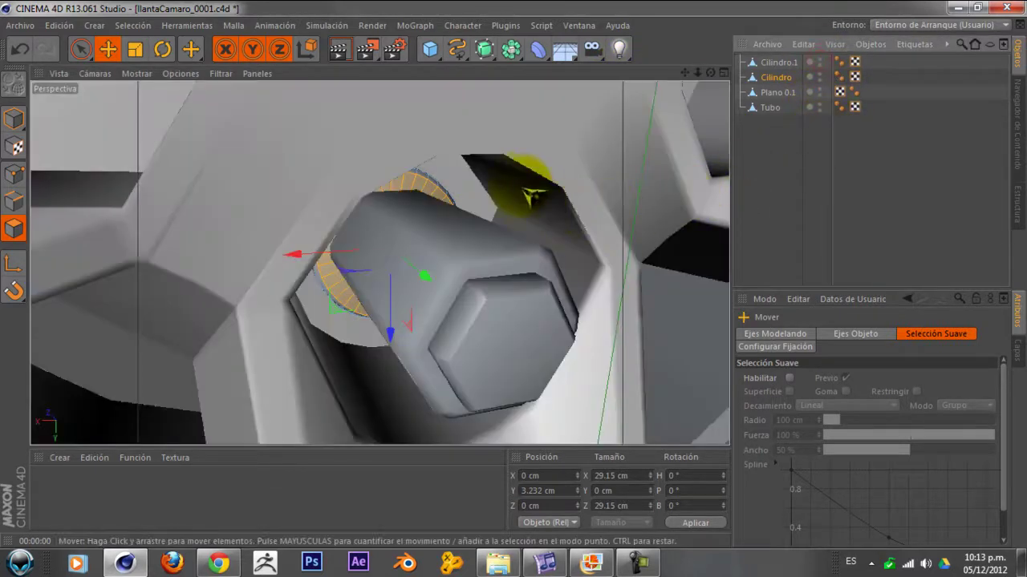
left_click_drag(529, 195, 527, 149, "alt")
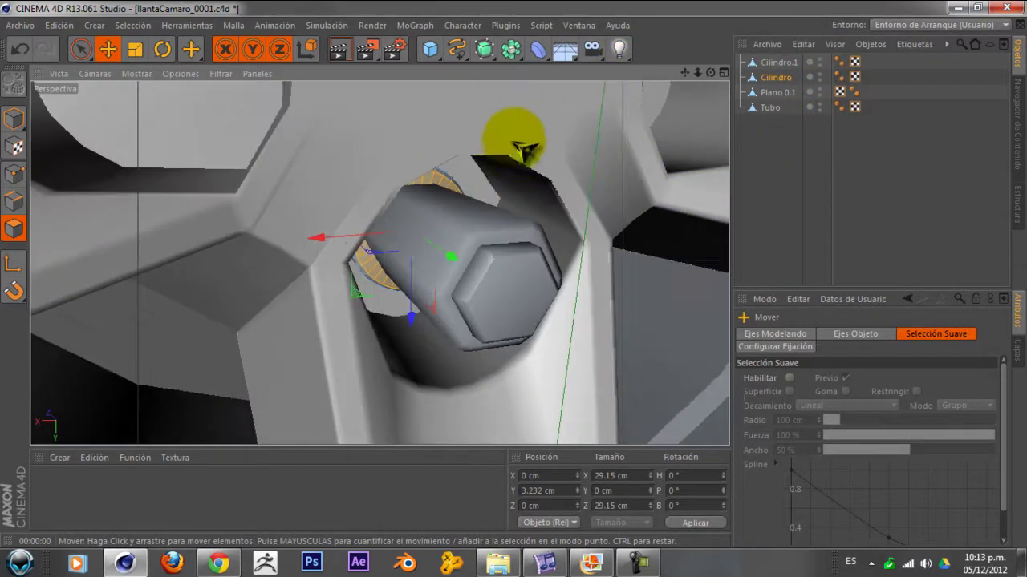
left_click(790, 217)
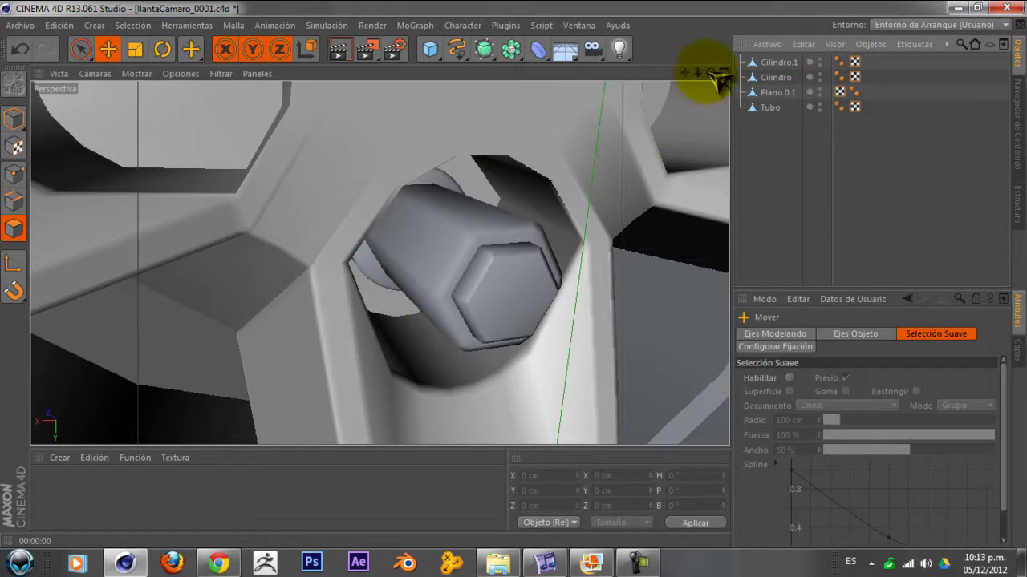
mouse_move(709, 70)
left_mouse_down()
mouse_move(591, 46)
mouse_move(648, 50)
mouse_move(656, 74)
mouse_move(688, 80)
mouse_move(508, 165)
mouse_move(291, 133)
mouse_move(365, 168)
mouse_move(366, 230)
mouse_move(401, 171)
mouse_move(378, 222)
mouse_move(410, 185)
mouse_move(389, 218)
left_mouse_up()
mouse_move(396, 171)
left_mouse_down()
mouse_move(405, 189)
mouse_move(378, 171)
mouse_move(385, 202)
left_mouse_up()
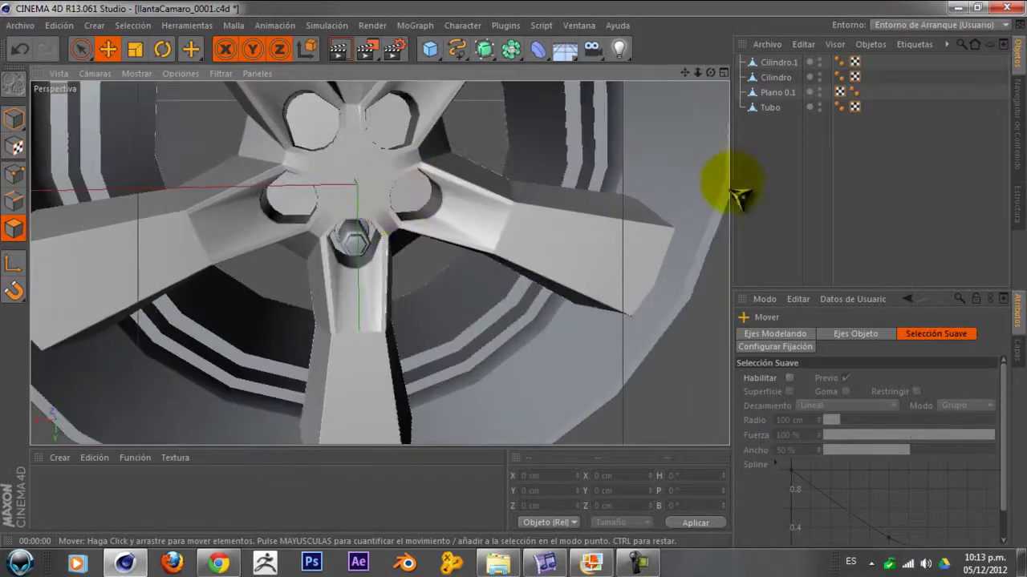
left_click(775, 61)
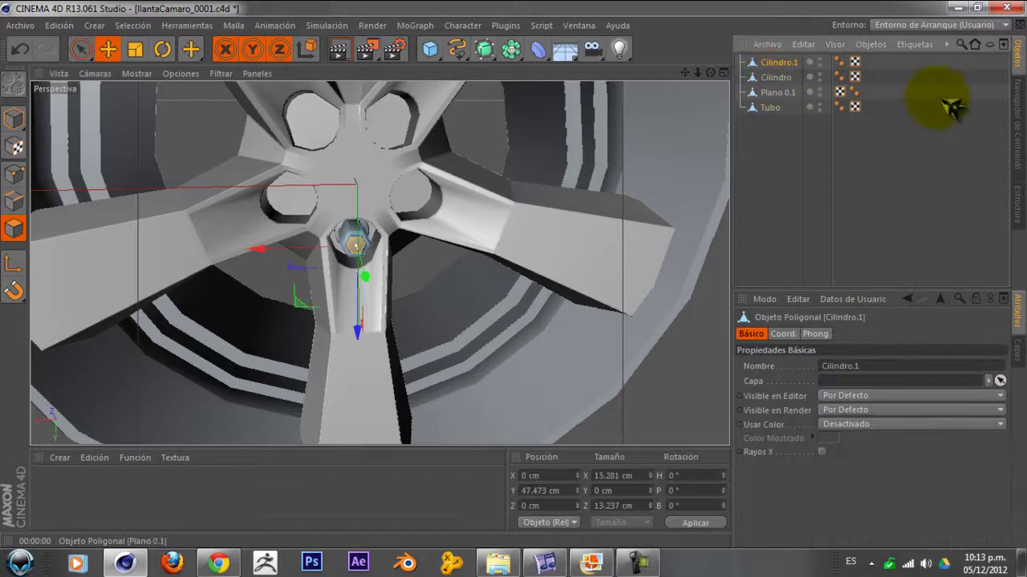
- Connect both nut cylinders into one object with Conectar + Eliminar
left_click(886, 76)
left_click_drag(878, 78, 776, 51)
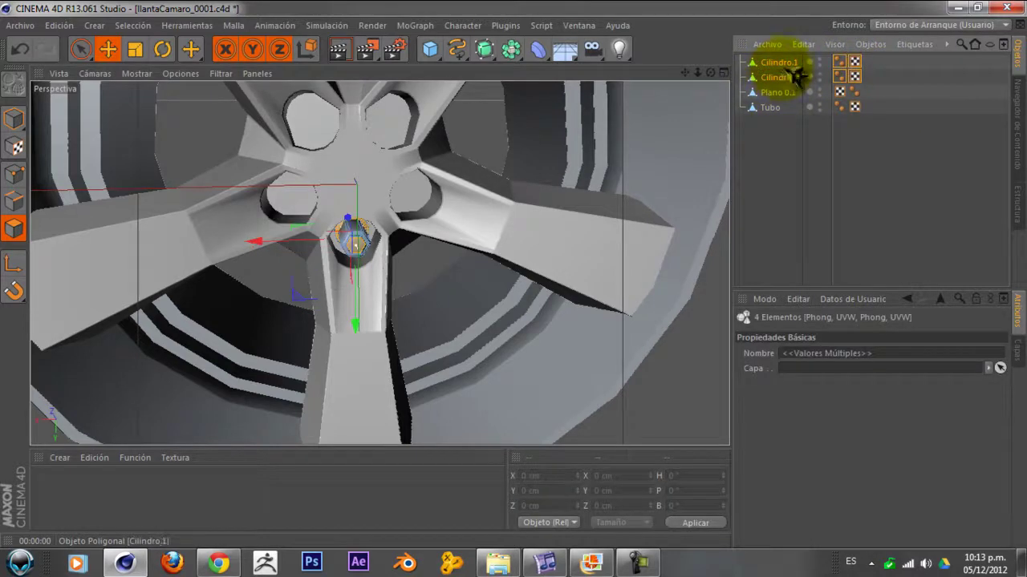
right_click(786, 73)
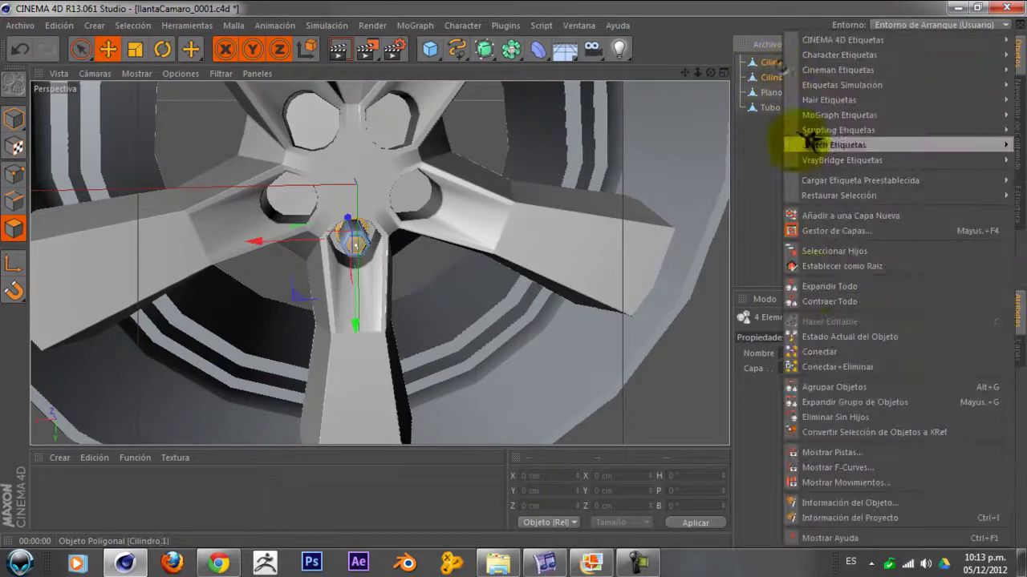
left_click(838, 367)
left_click(777, 162)
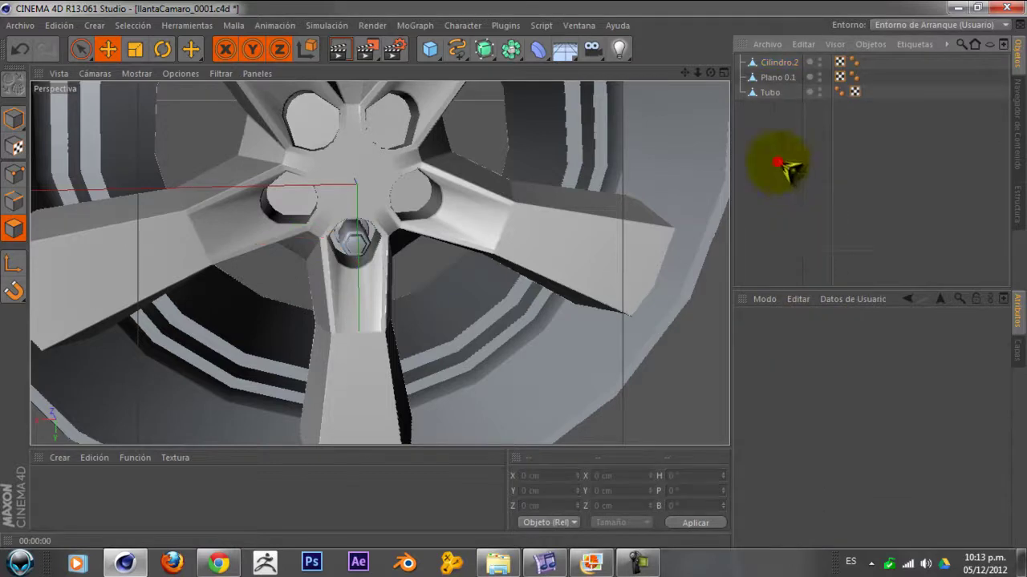
left_click_drag(421, 258, 495, 240, "alt")
- Rename the merged Cilindro.2 to TORNILLO and switch to Model mode
left_click(782, 63)
type("TORNILLO")
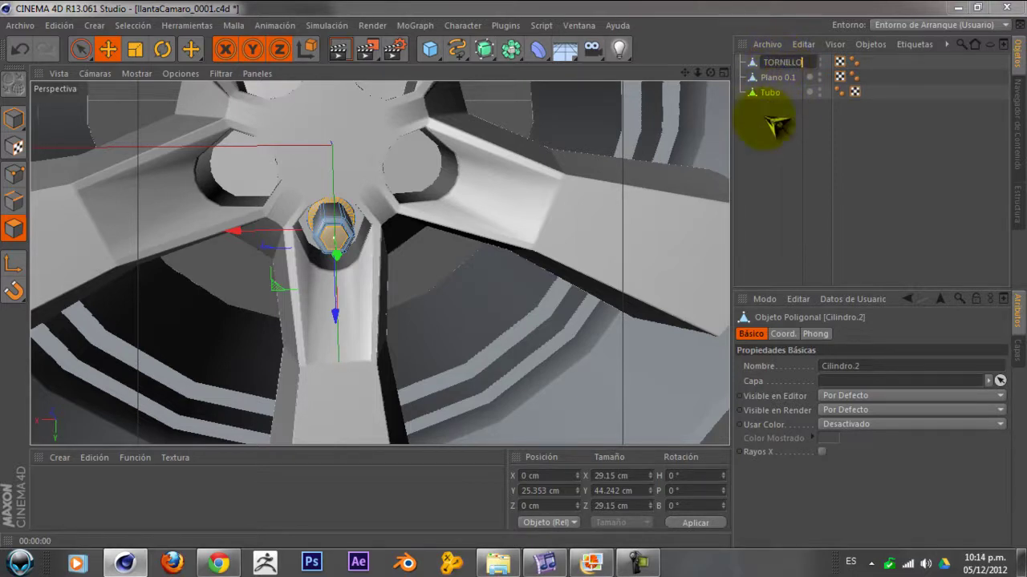
left_click(766, 122)
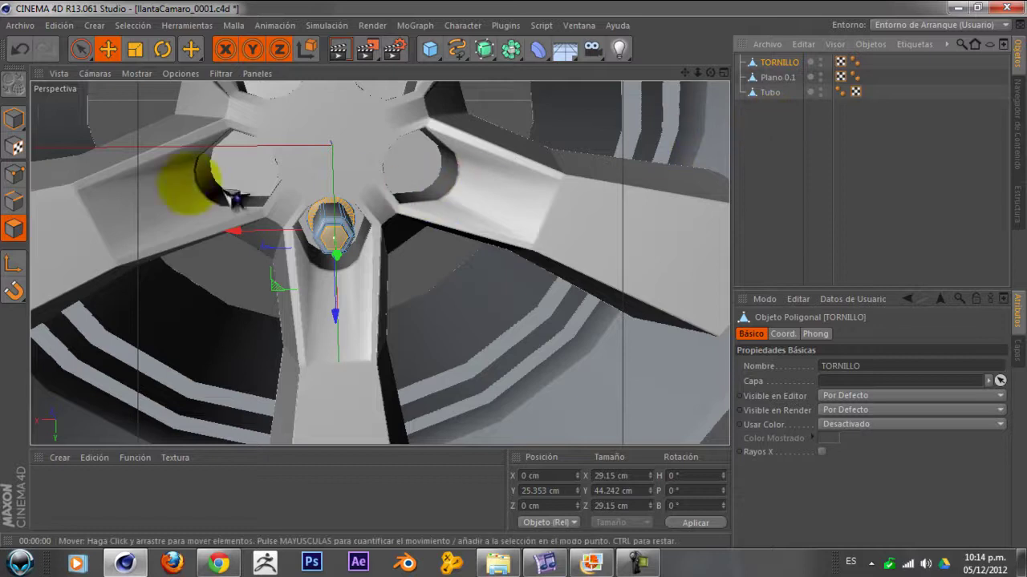
left_click(14, 119)
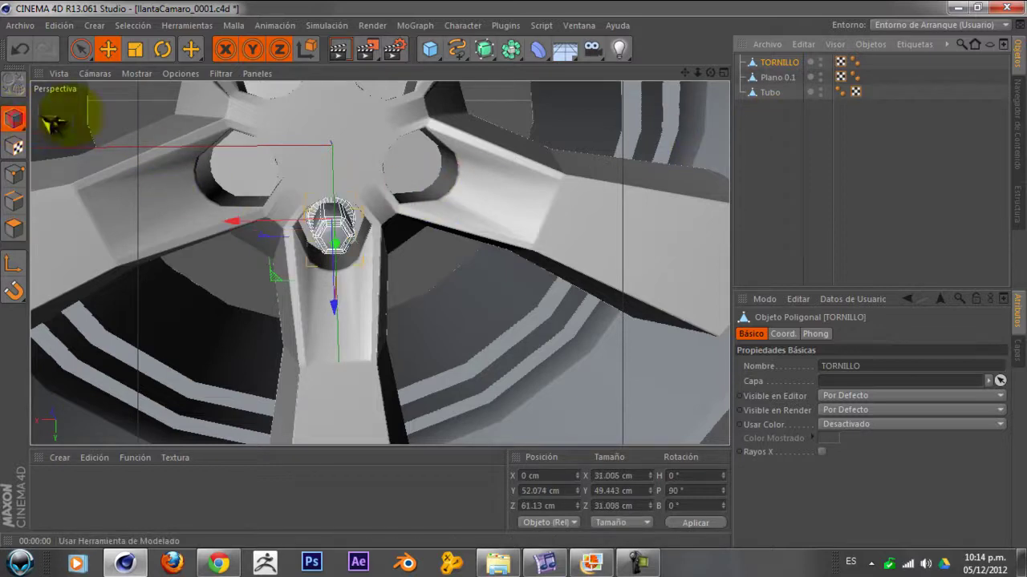
- Scale TORNILLO to about 32.4 cm across using the four-view layout
left_click(135, 48)
mouse_move(401, 240)
left_mouse_down("alt")
mouse_move(430, 269)
mouse_move(501, 273)
mouse_move(487, 269)
left_mouse_up("alt")
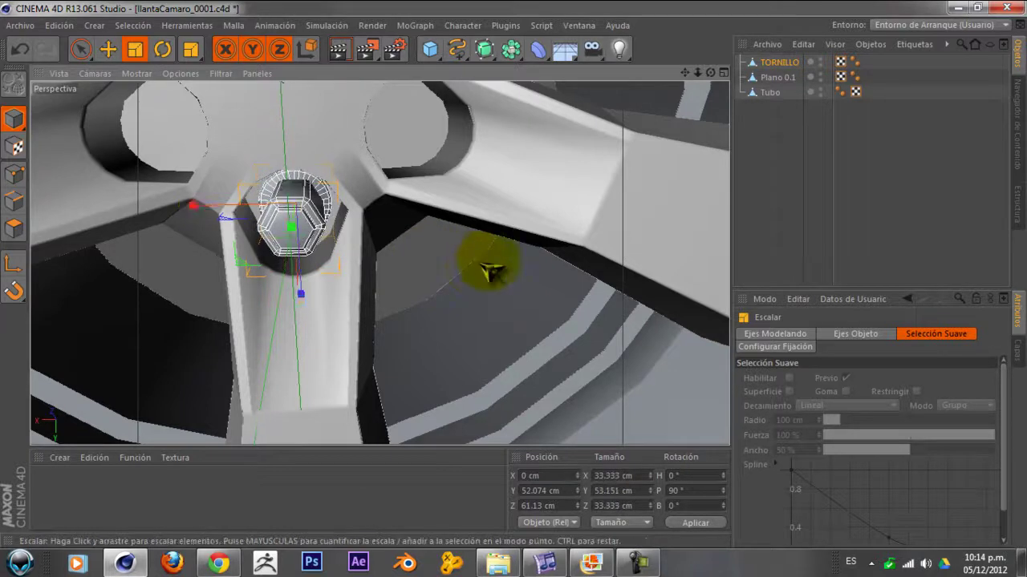
left_click(723, 73)
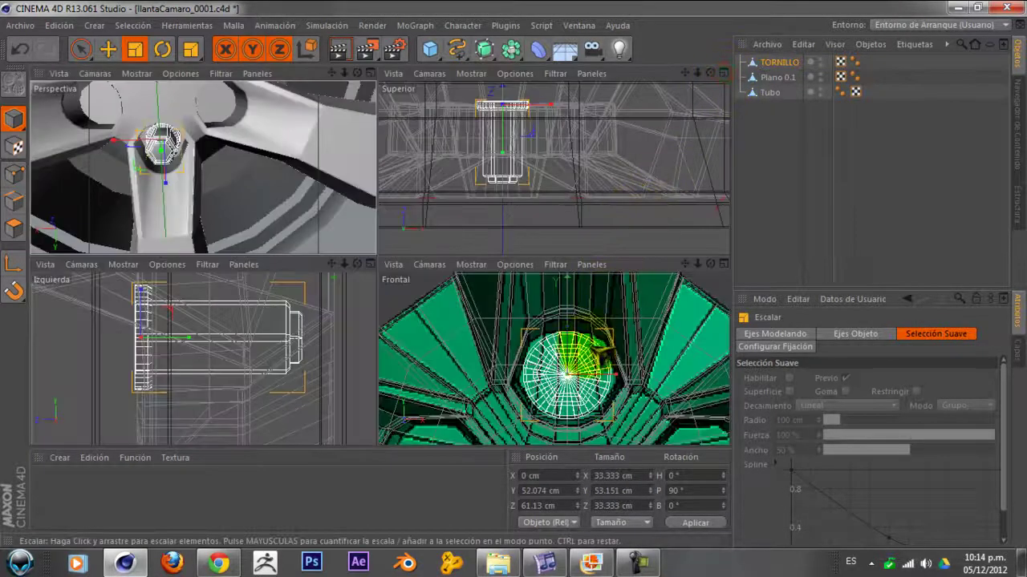
left_click_drag(674, 333, 654, 329)
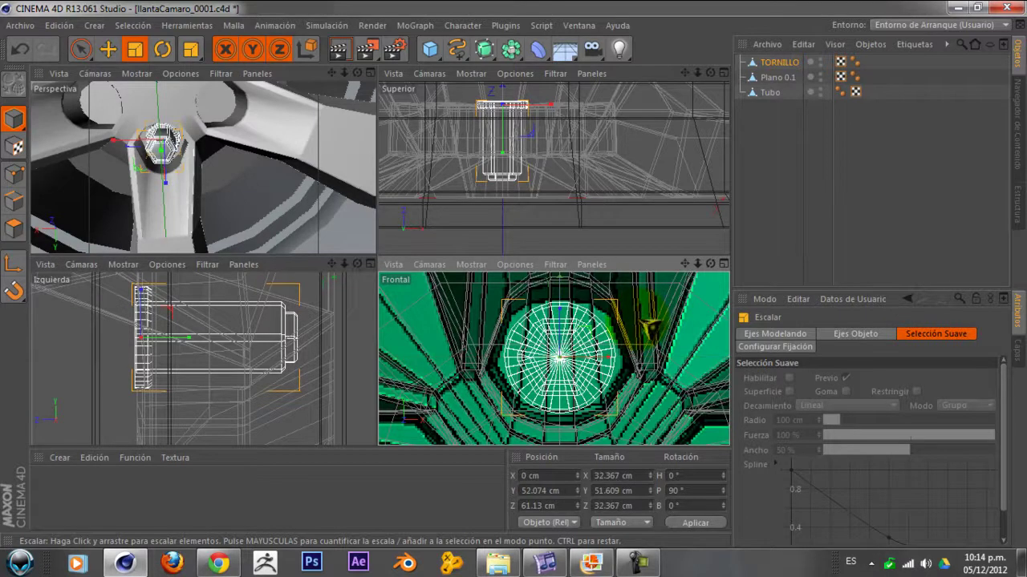
scroll(229, 171, "down", 5)
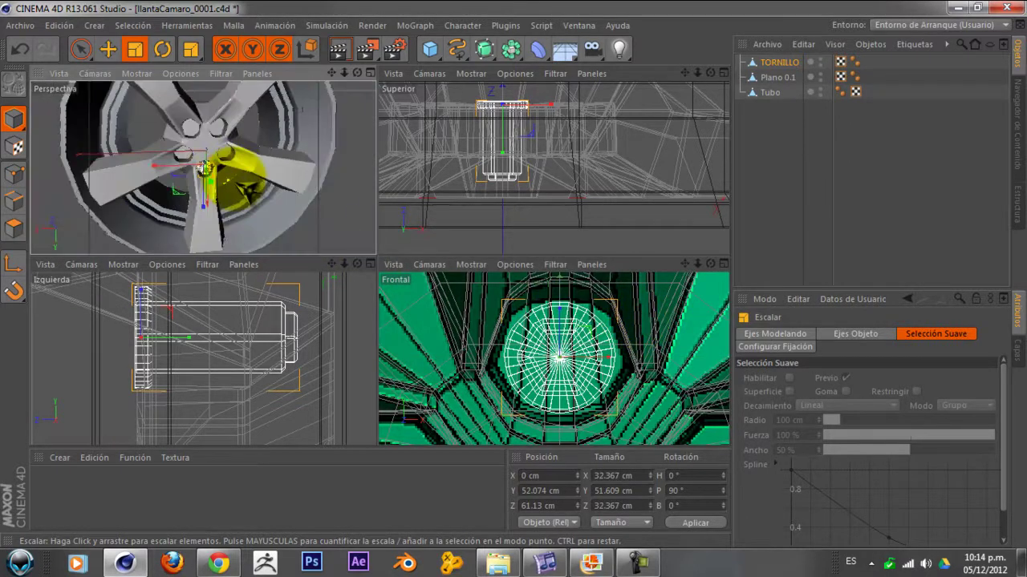
- Orbit the perspective view and maximise the Frontal view of the wheel centre
left_click(802, 163)
scroll(345, 183, "up", 3)
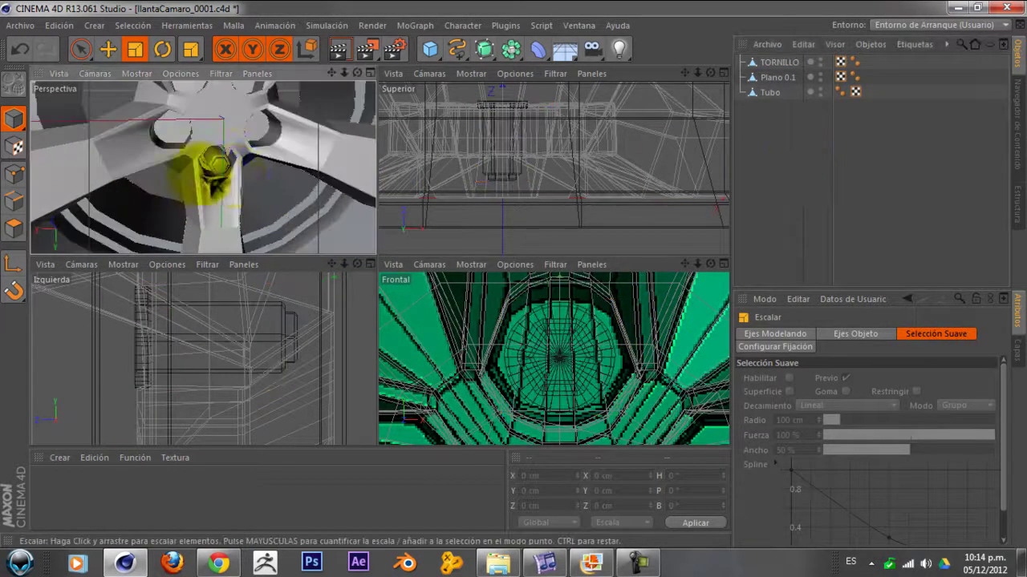
mouse_move(344, 183)
left_mouse_down("alt")
mouse_move(258, 190)
mouse_move(205, 156)
mouse_move(205, 166)
left_mouse_up("alt")
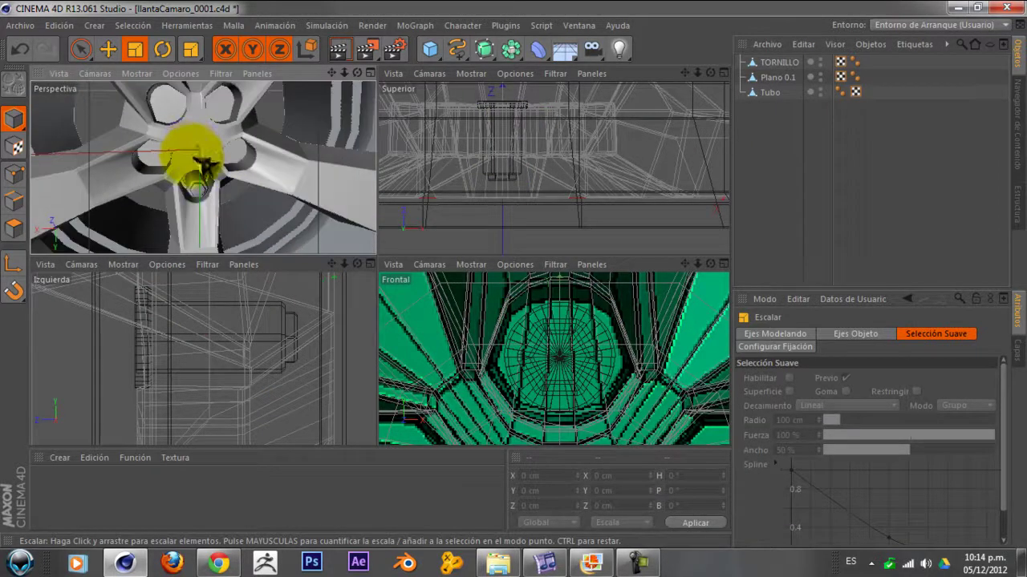
left_click(723, 264)
scroll(393, 170, "up", 2)
scroll(393, 171, "down", 2)
scroll(423, 259, "down", 2)
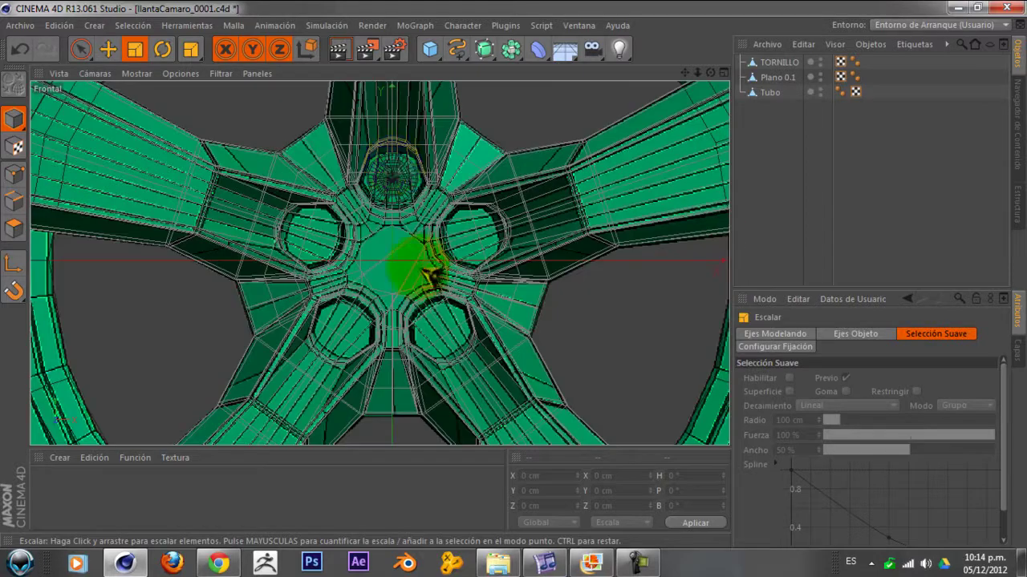
scroll(419, 278, "up", 1)
scroll(425, 282, "up", 1)
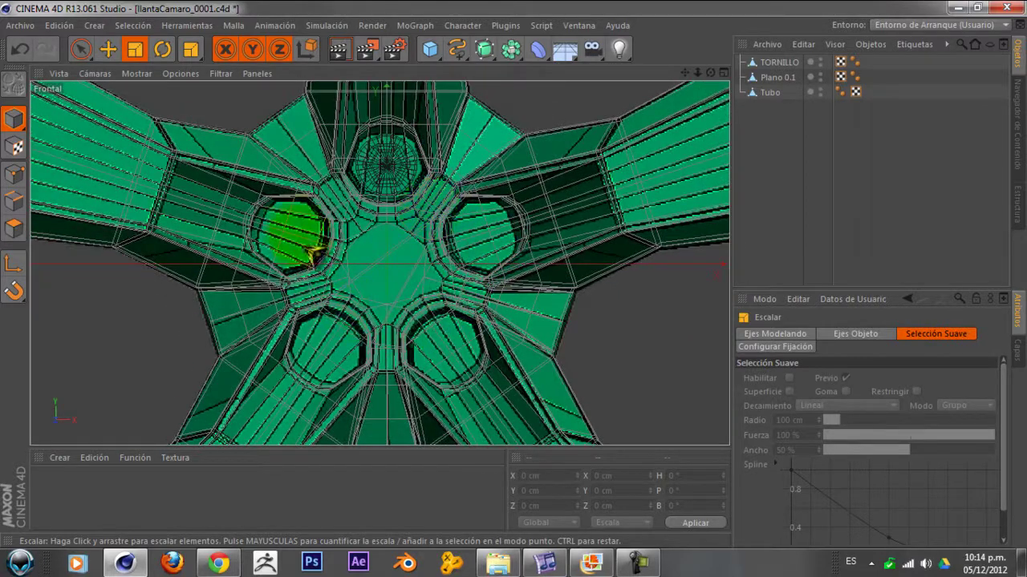
scroll(385, 229, "down", 2)
scroll(437, 189, "up", 1)
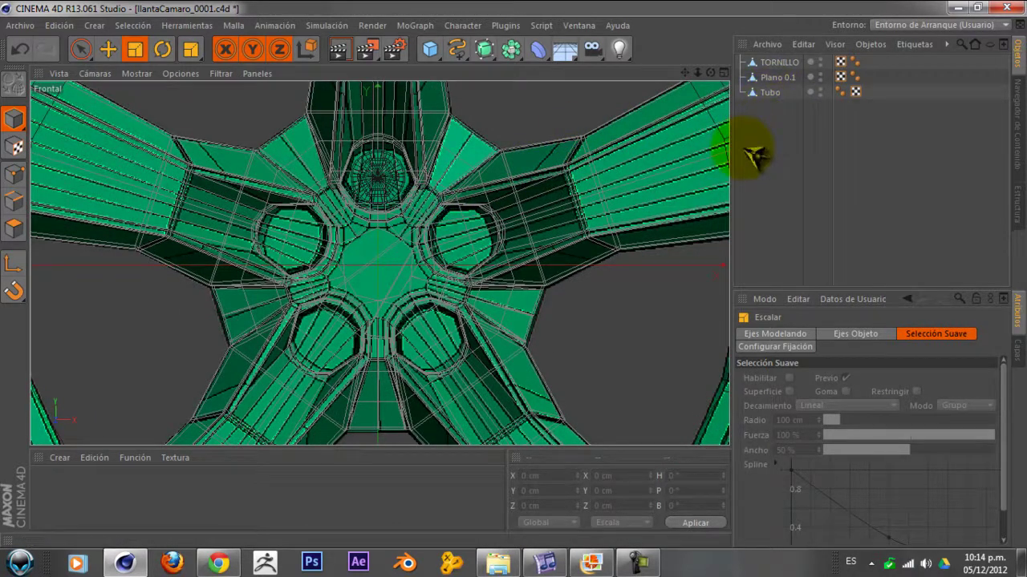
- Add a Radial-mode Cloner with Alinear on and place TORNILLO under it as the cloned object
left_click(416, 25)
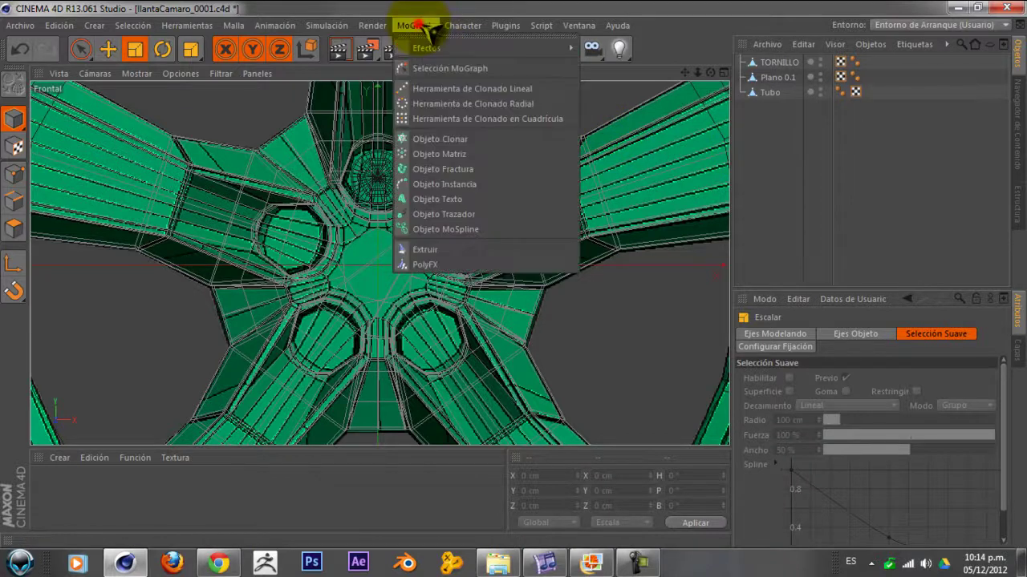
left_click(443, 141)
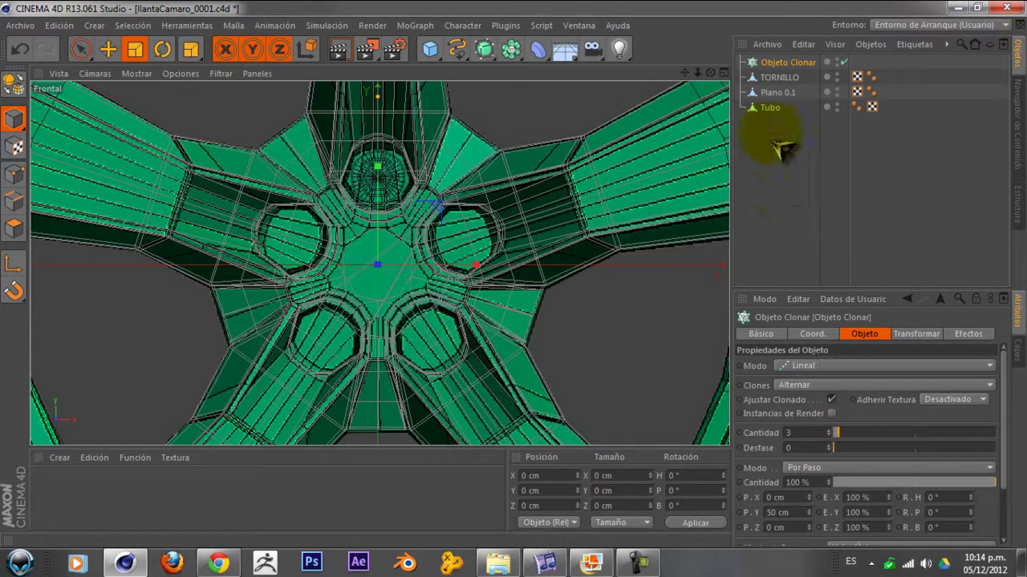
left_click(767, 63)
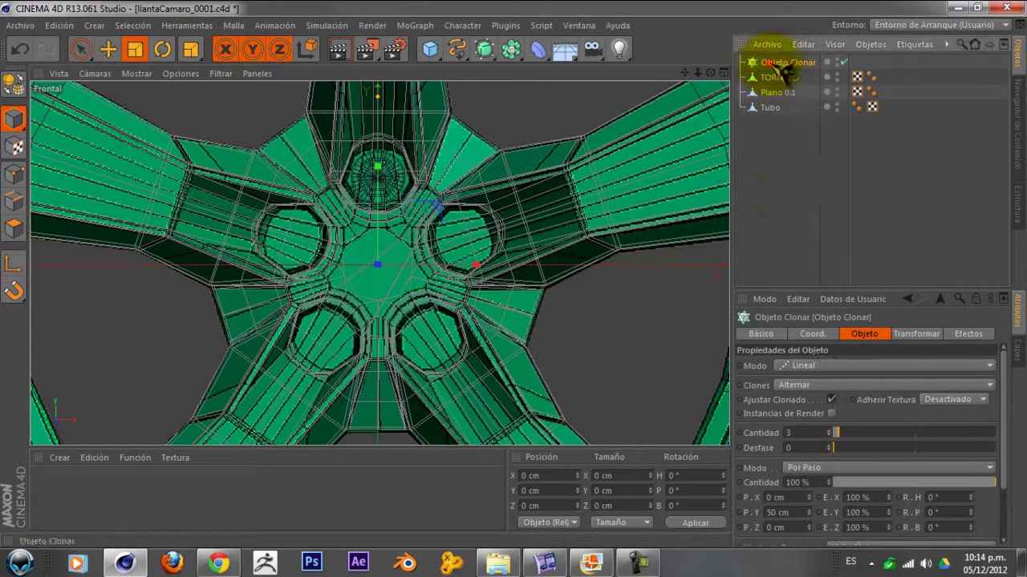
left_click(847, 365)
left_click(834, 412)
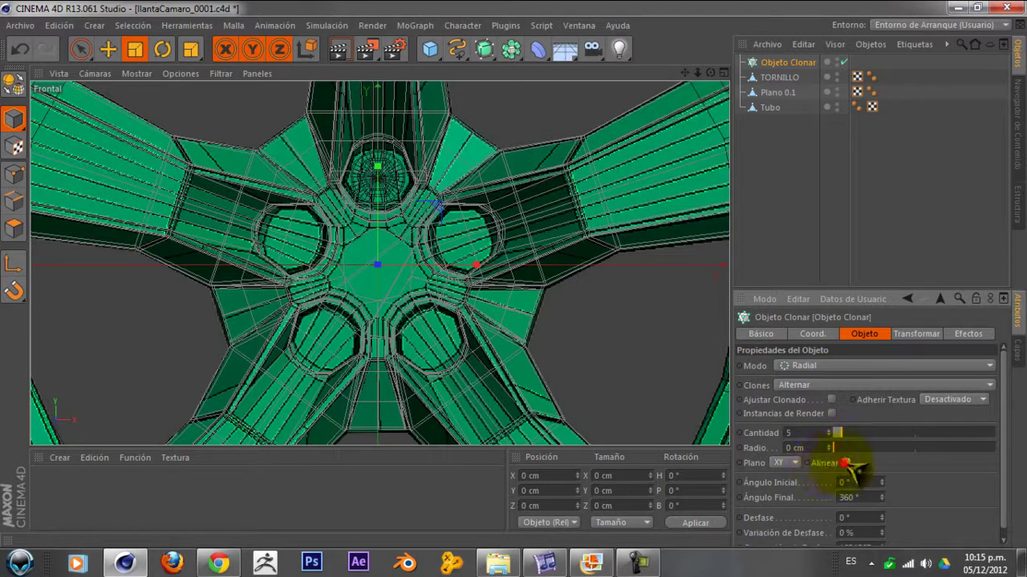
left_click(845, 463)
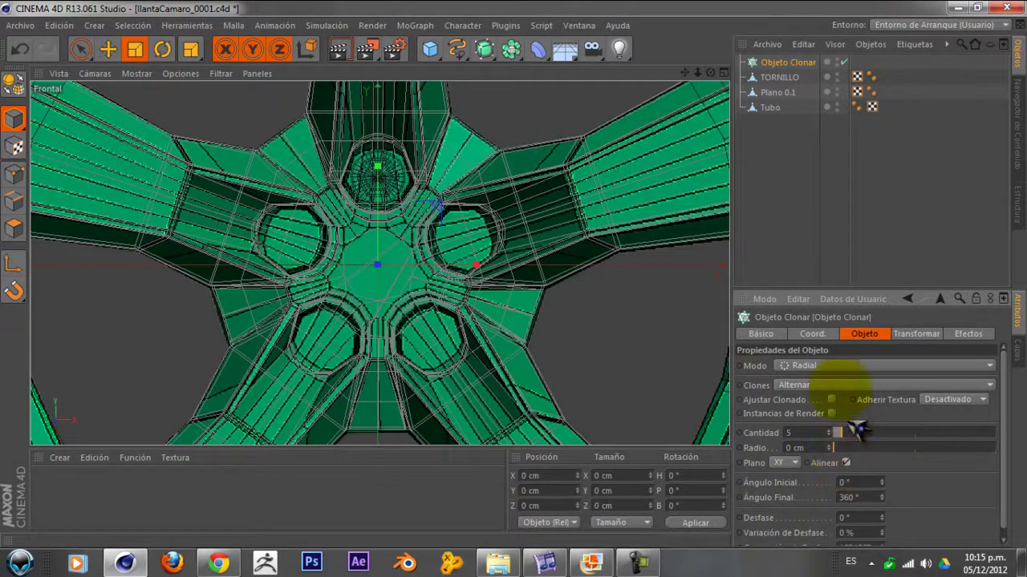
left_click(779, 78)
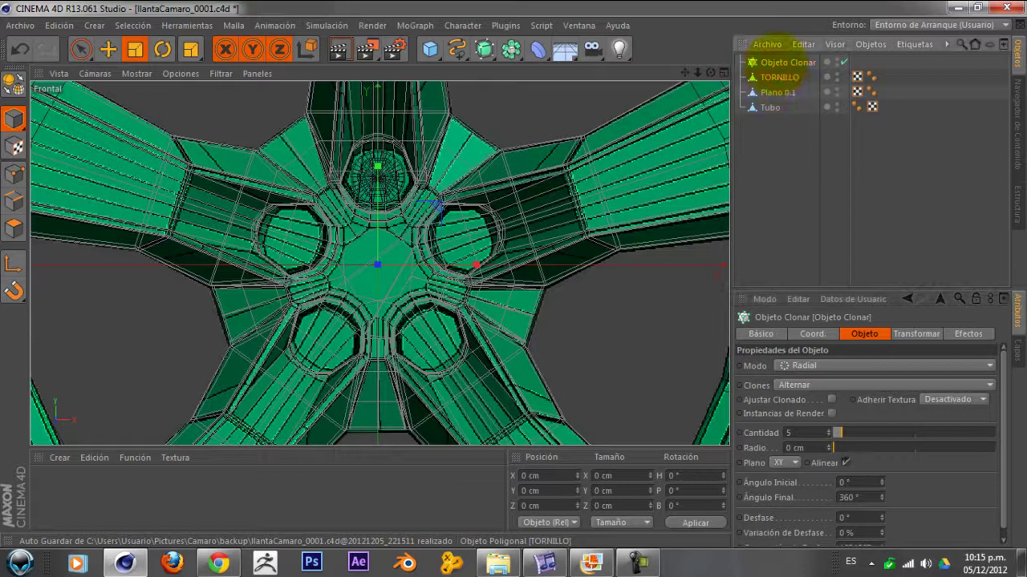
left_click_drag(779, 77, 789, 70)
- Switch to smooth Gouraud shading and zoom around to check the five bolt clones
scroll(435, 234, "down", 3)
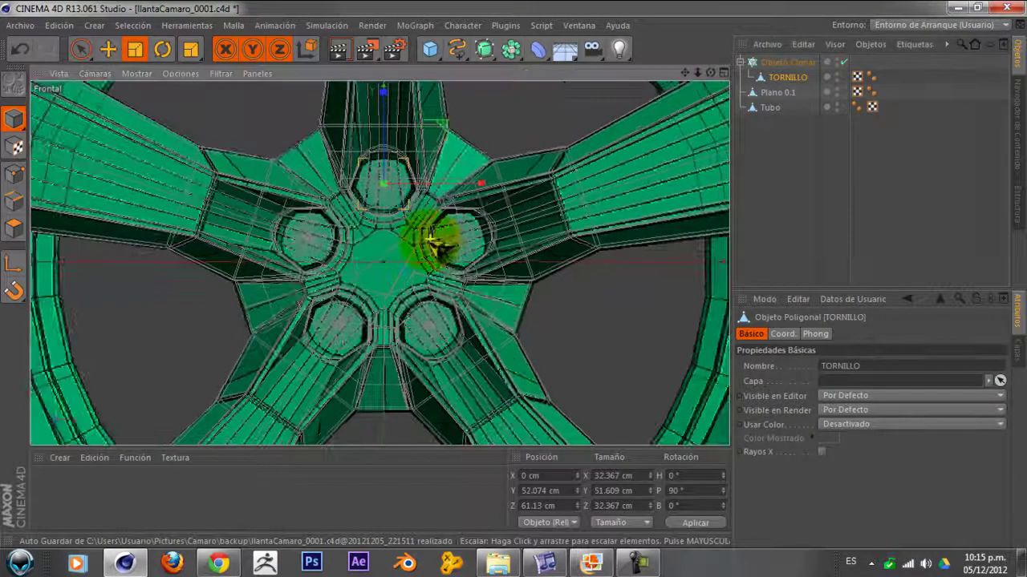
scroll(436, 233, "up", 3)
scroll(369, 256, "up", 2)
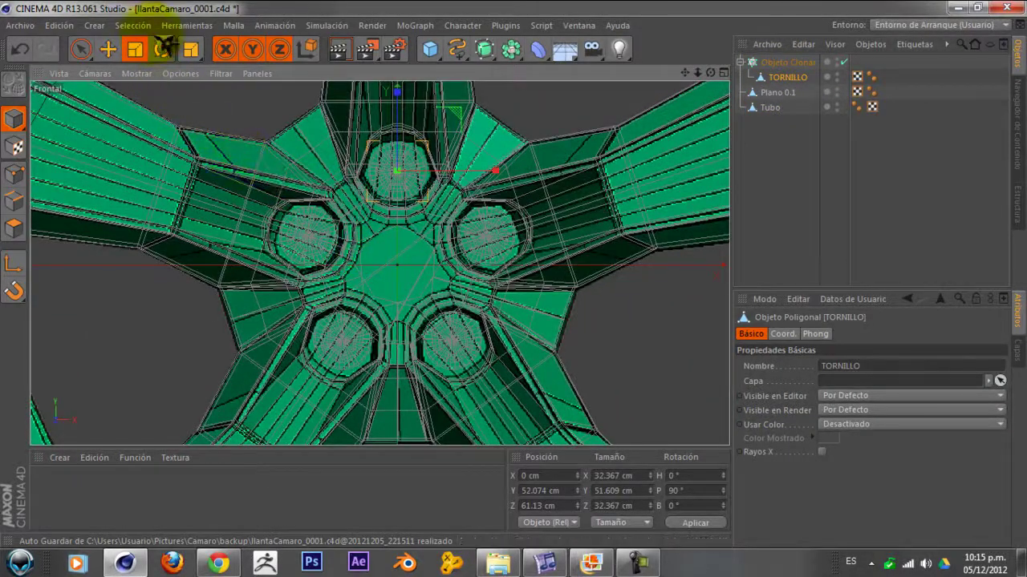
left_click(157, 73)
left_click(141, 93)
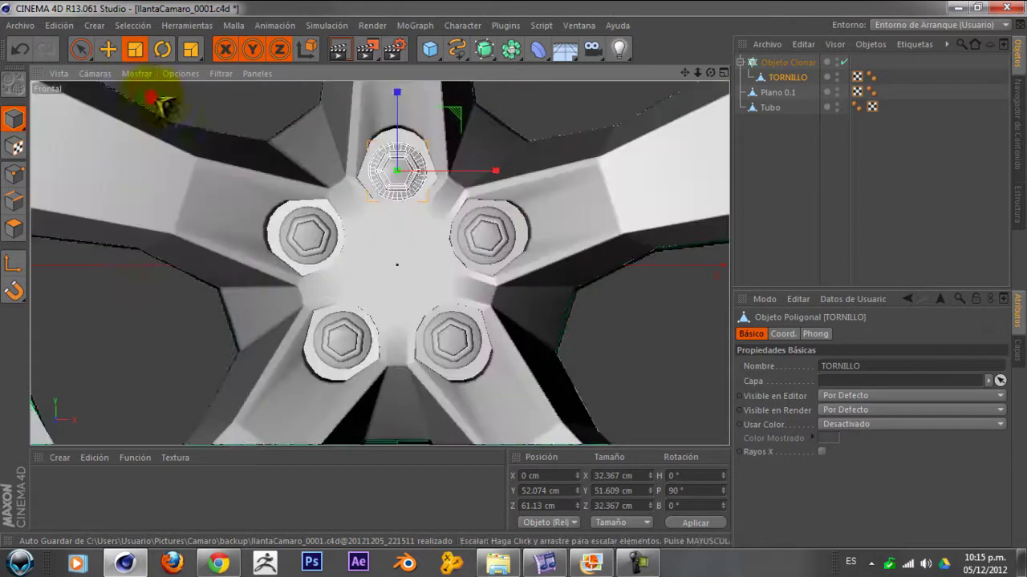
scroll(408, 268, "up", 2)
scroll(413, 270, "up", 2)
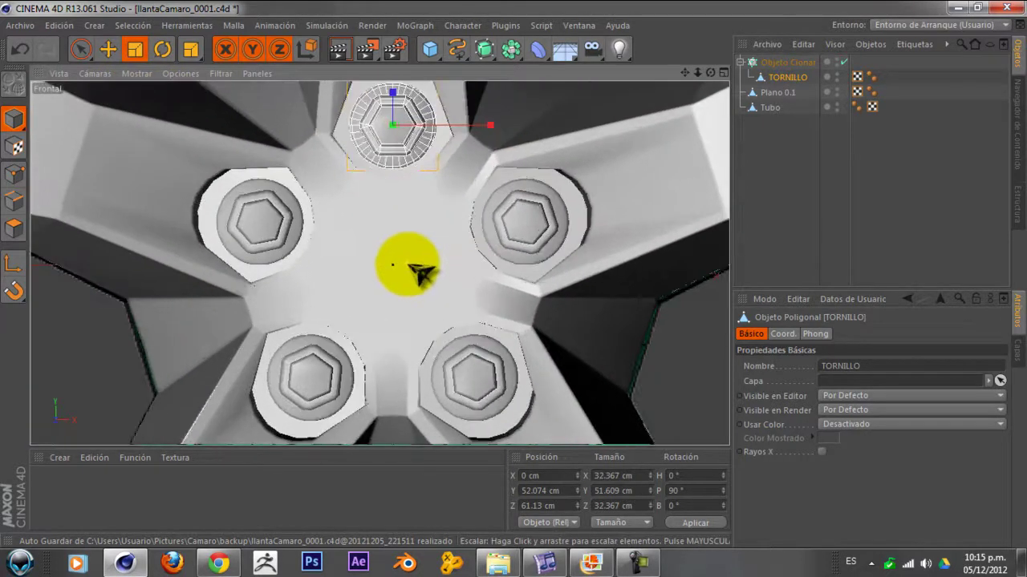
scroll(420, 274, "up", 1)
scroll(419, 272, "down", 1)
scroll(419, 272, "down", 1)
scroll(419, 272, "down", 1)
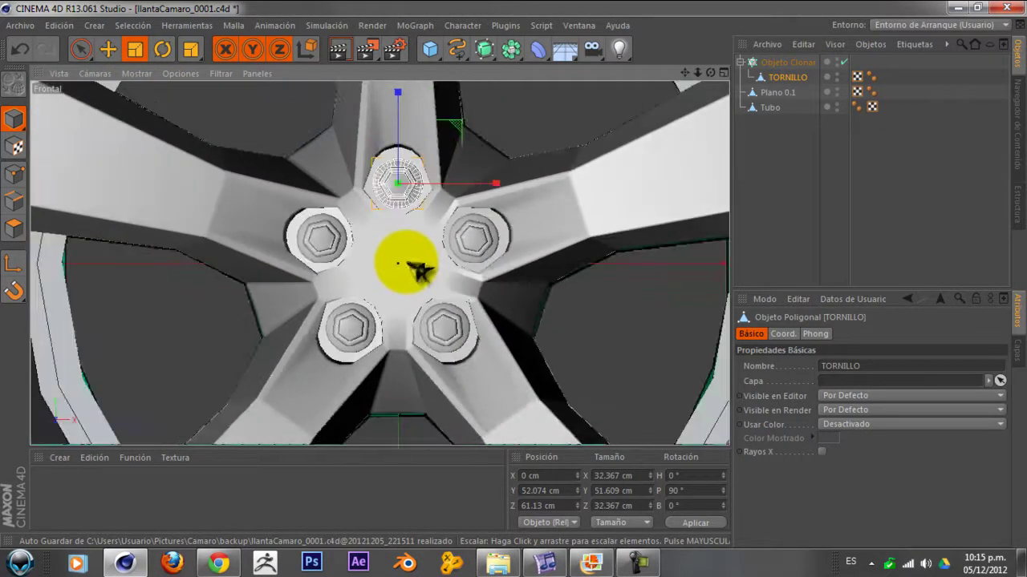
scroll(418, 271, "down", 2)
scroll(419, 270, "up", 1)
scroll(421, 270, "up", 2)
scroll(418, 257, "up", 1)
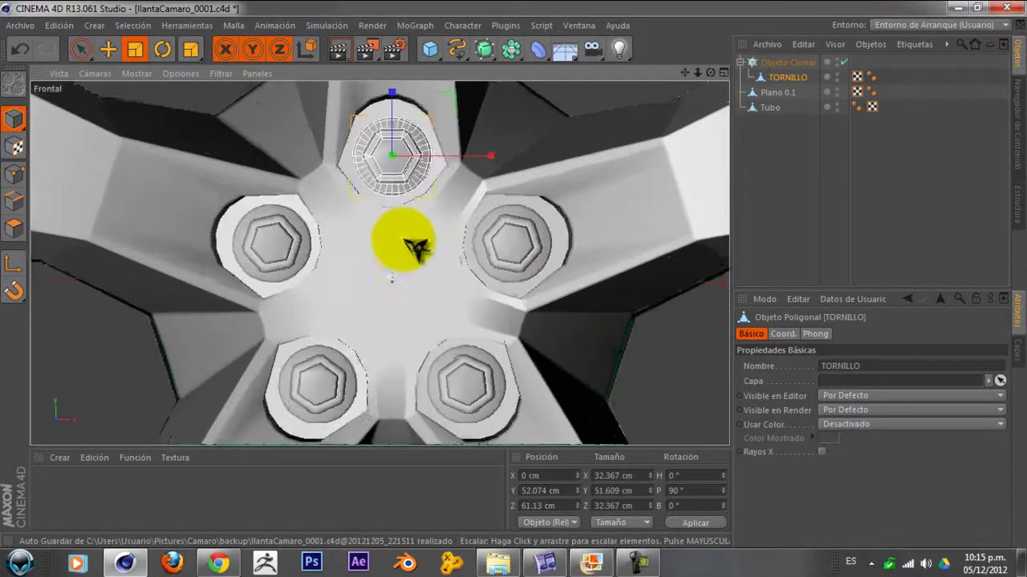
scroll(415, 250, "down", 1)
scroll(409, 252, "down", 2)
scroll(409, 252, "up", 1)
scroll(411, 252, "up", 2)
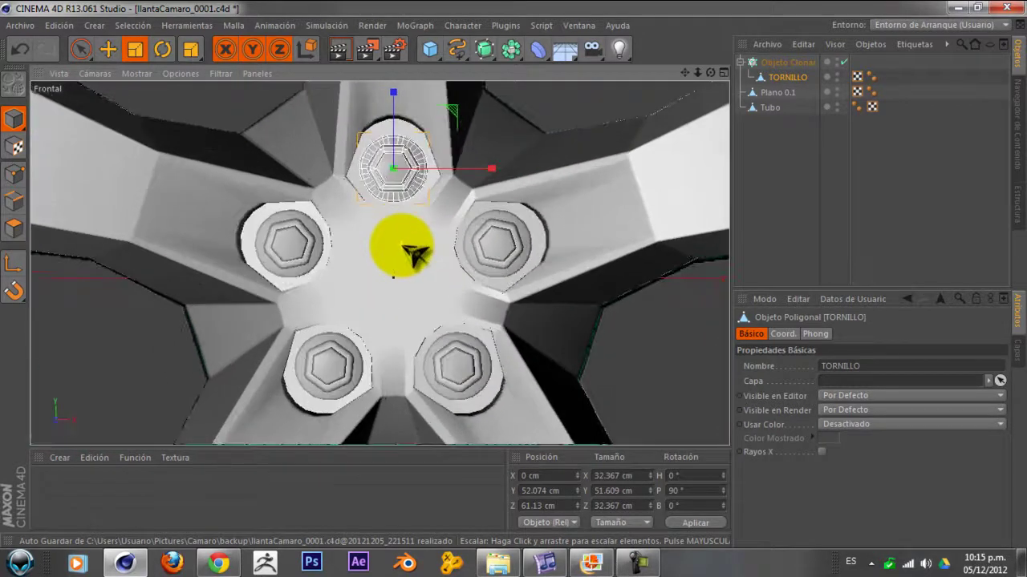
scroll(411, 252, "down", 1)
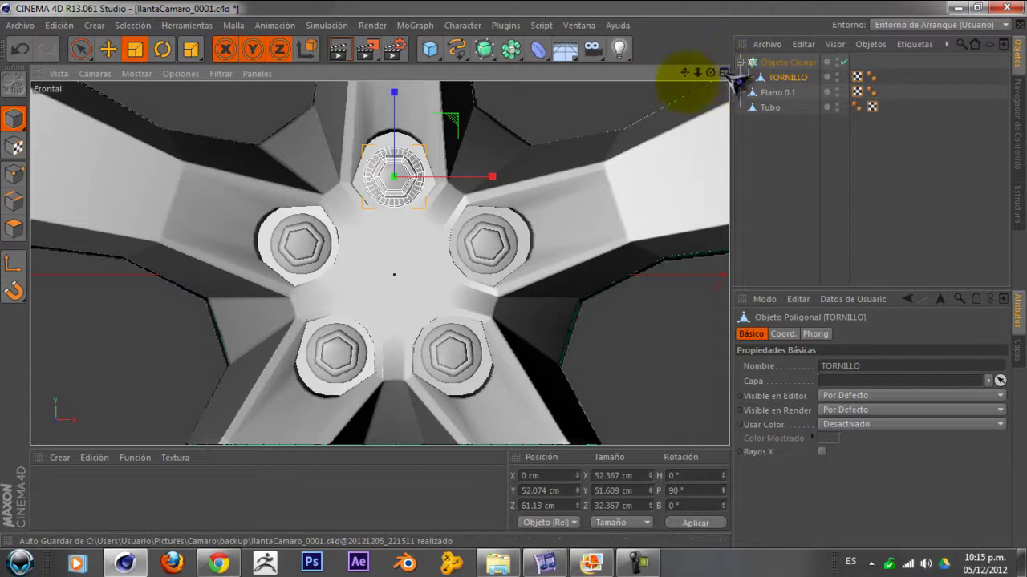
- Restore Gouraud with lines and maximise an orbited Perspectiva view of the wheel
left_click(135, 74)
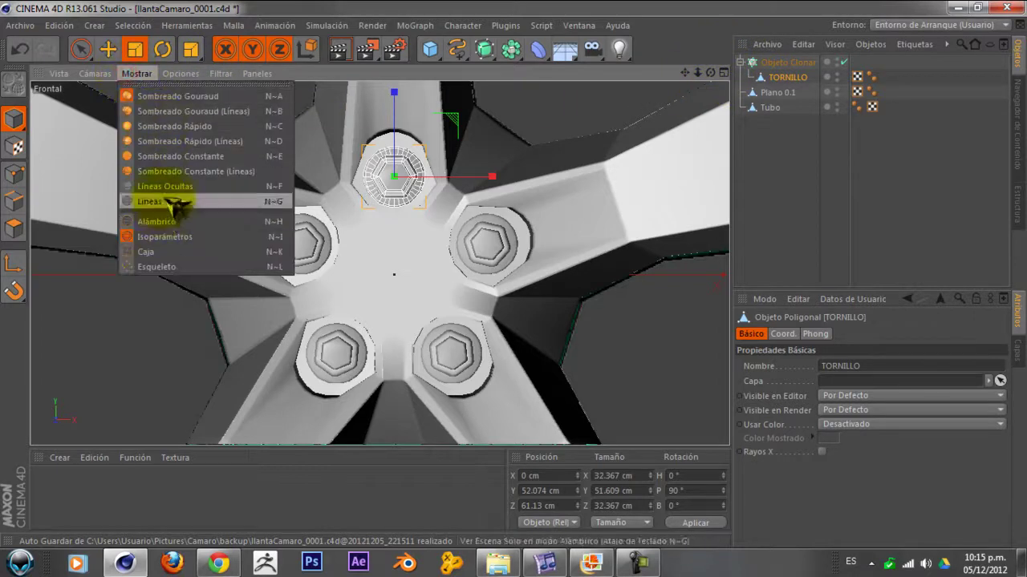
left_click(179, 201)
left_click(724, 72)
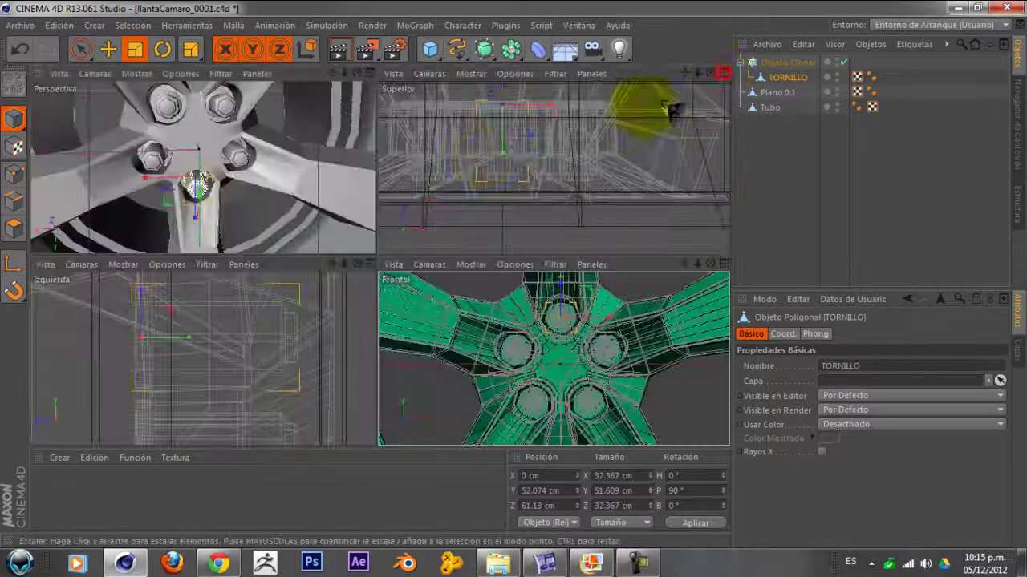
left_click(726, 193)
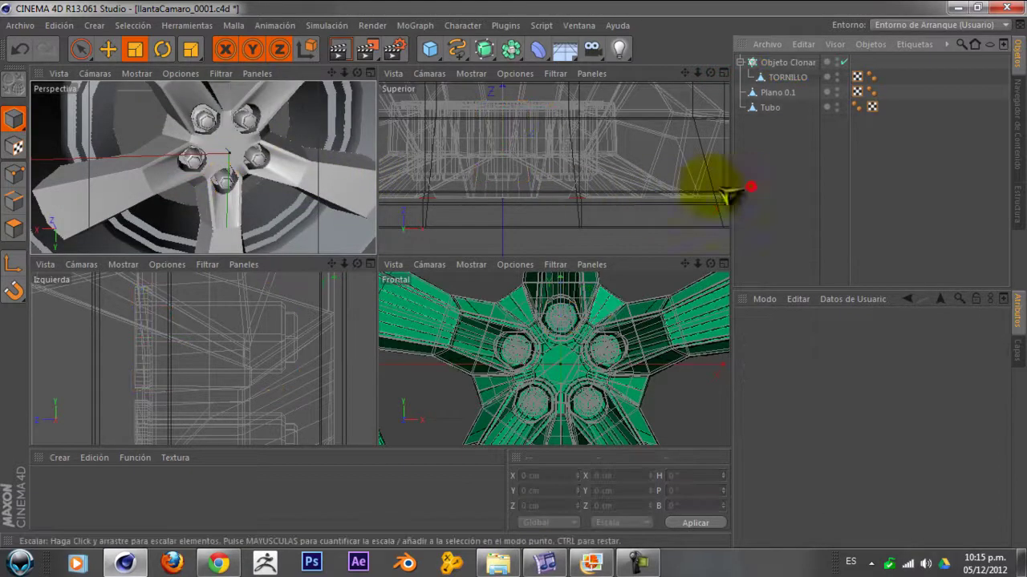
left_click_drag(299, 186, 286, 191, "alt")
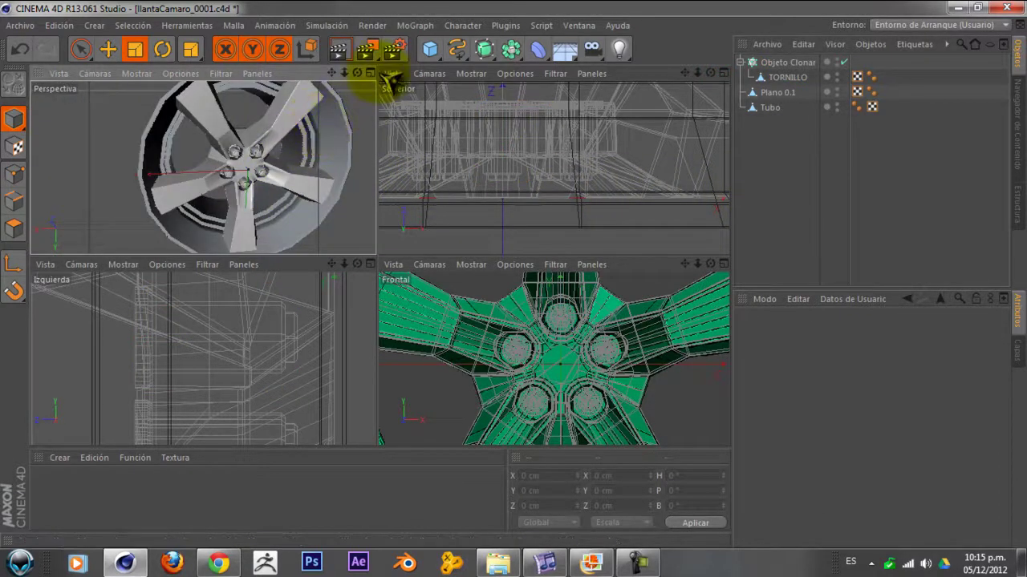
left_click(370, 73)
mouse_move(413, 115)
left_mouse_down("alt")
mouse_move(470, 165)
mouse_move(529, 248)
mouse_move(458, 275)
mouse_move(378, 263)
mouse_move(538, 236)
mouse_move(507, 266)
left_mouse_up("alt")
- Inspect the bolts, then make the Objeto Clonar cloner editable
scroll(435, 241, "up", 1)
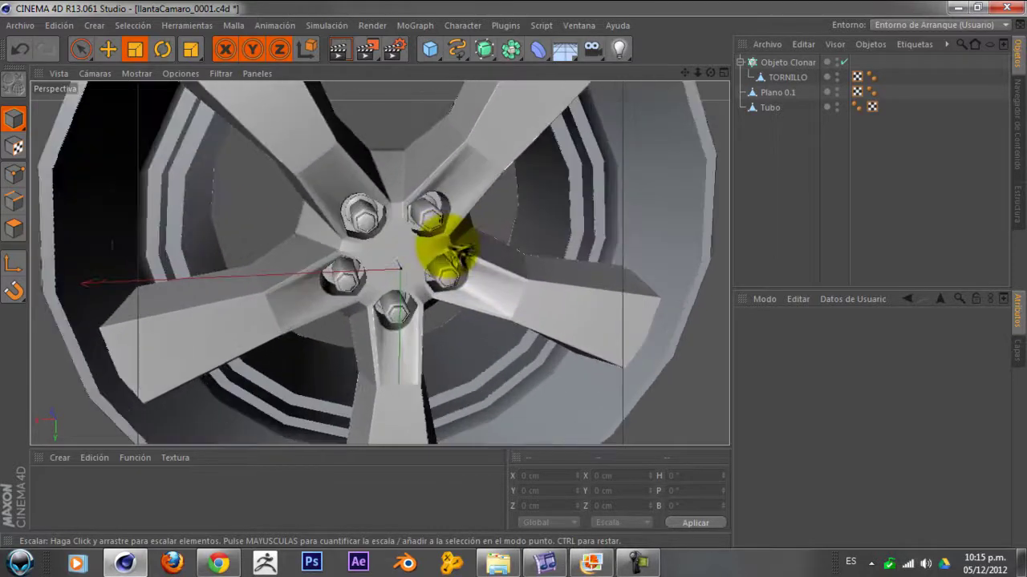
scroll(452, 267, "up", 2)
scroll(461, 277, "up", 2)
scroll(449, 280, "down", 1)
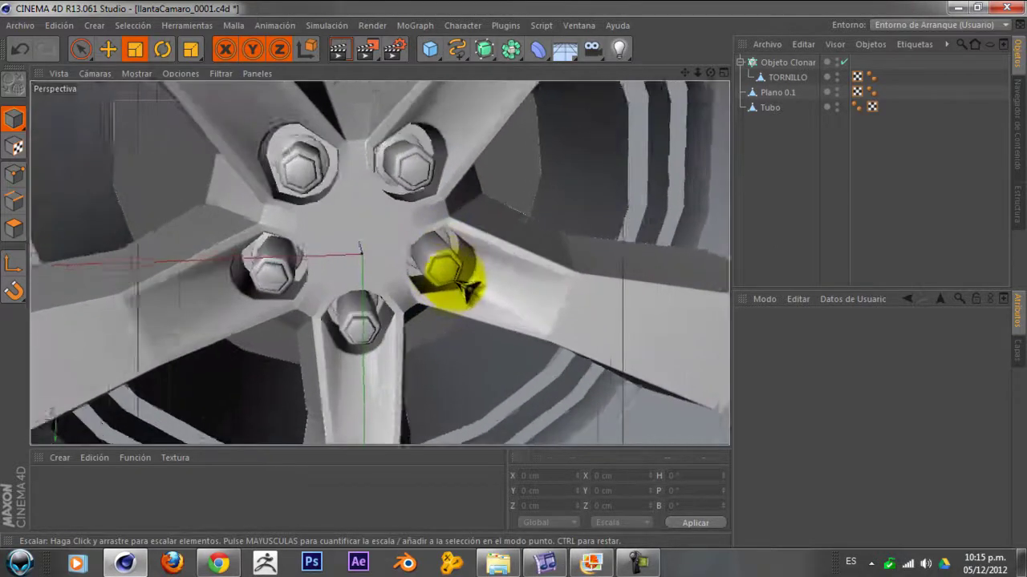
scroll(449, 284, "down", 1)
scroll(452, 280, "down", 2)
mouse_move(393, 211)
left_mouse_down("alt")
mouse_move(378, 217)
mouse_move(374, 171)
mouse_move(419, 236)
mouse_move(410, 245)
mouse_move(803, 149)
left_mouse_up("alt")
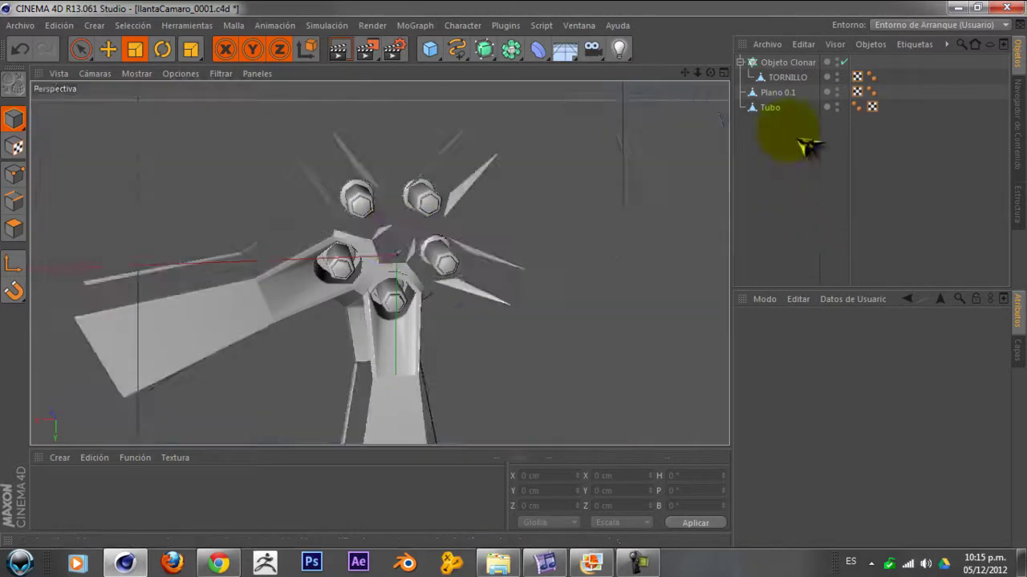
mouse_move(757, 88)
left_mouse_down("alt")
mouse_move(420, 236)
mouse_move(645, 167)
left_mouse_up("alt")
left_click(766, 73)
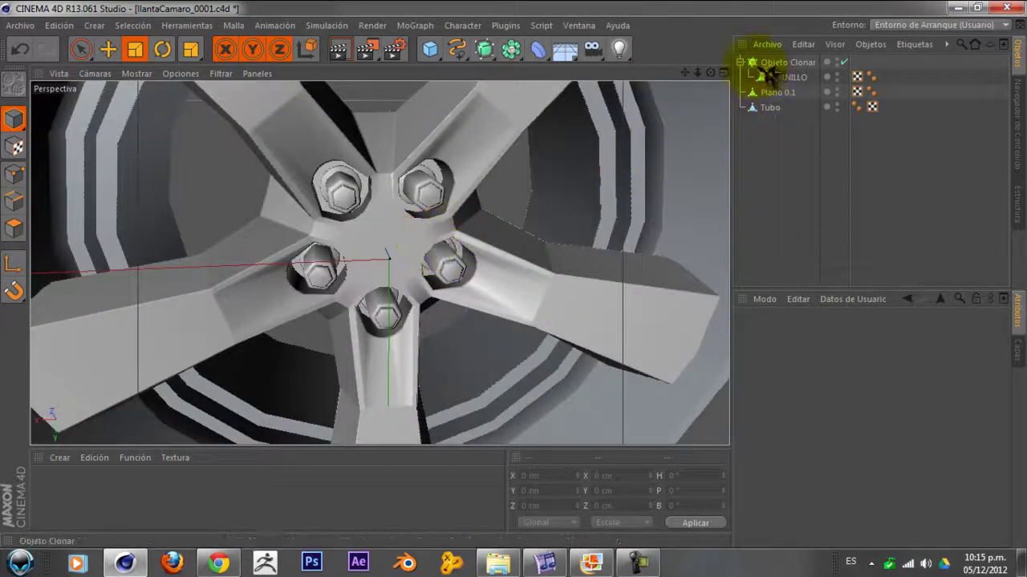
left_click(776, 63)
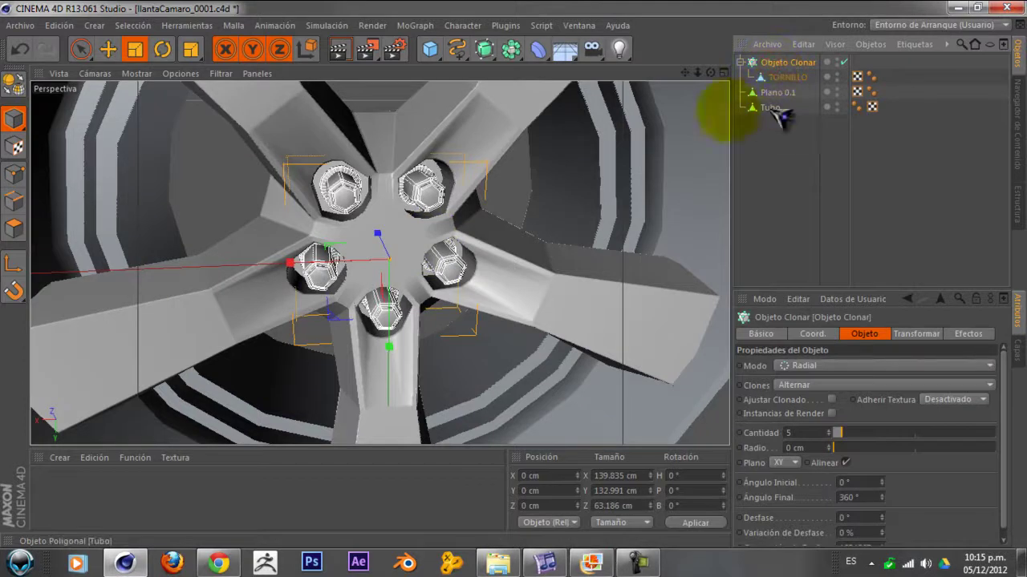
left_click(13, 84)
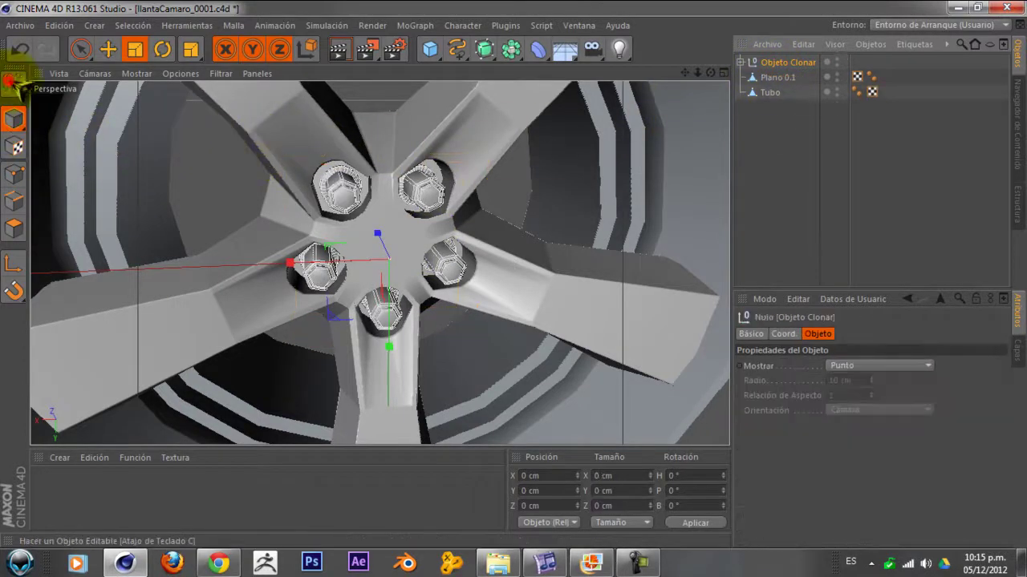
- Merge the five individual bolt copies into one object, TORNILLO 0.1
left_click(738, 62)
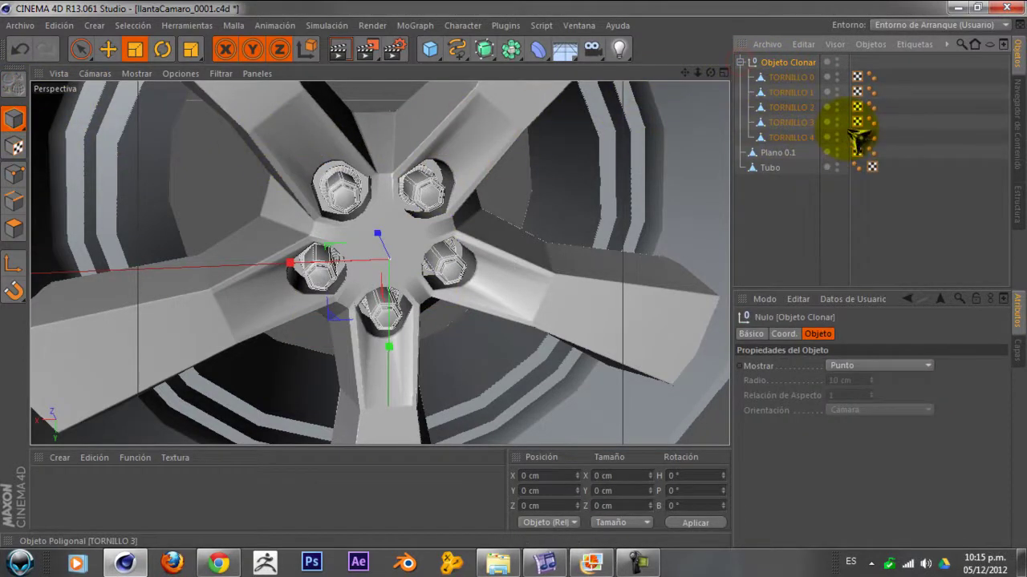
left_click_drag(903, 135, 767, 73)
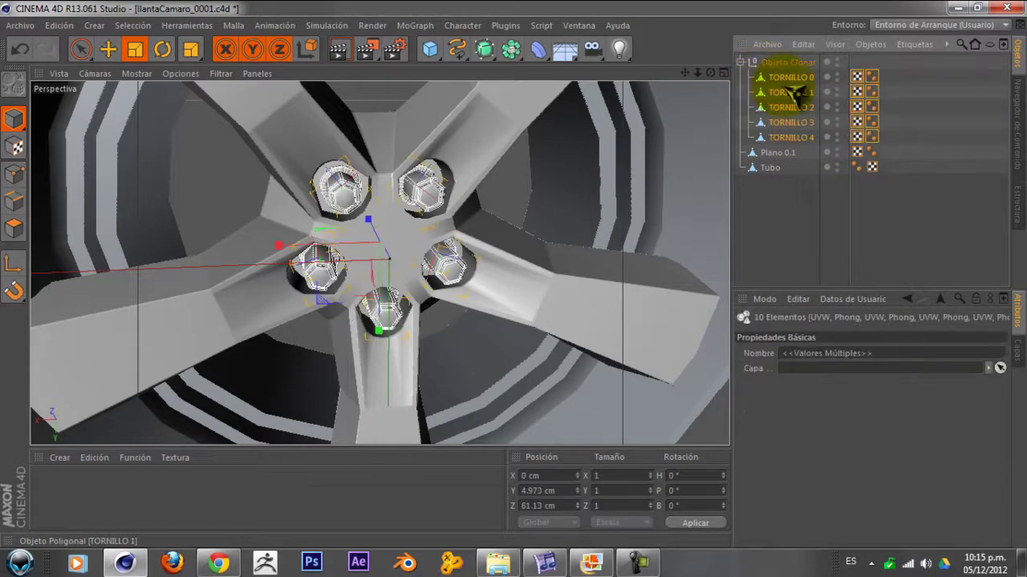
right_click(792, 92)
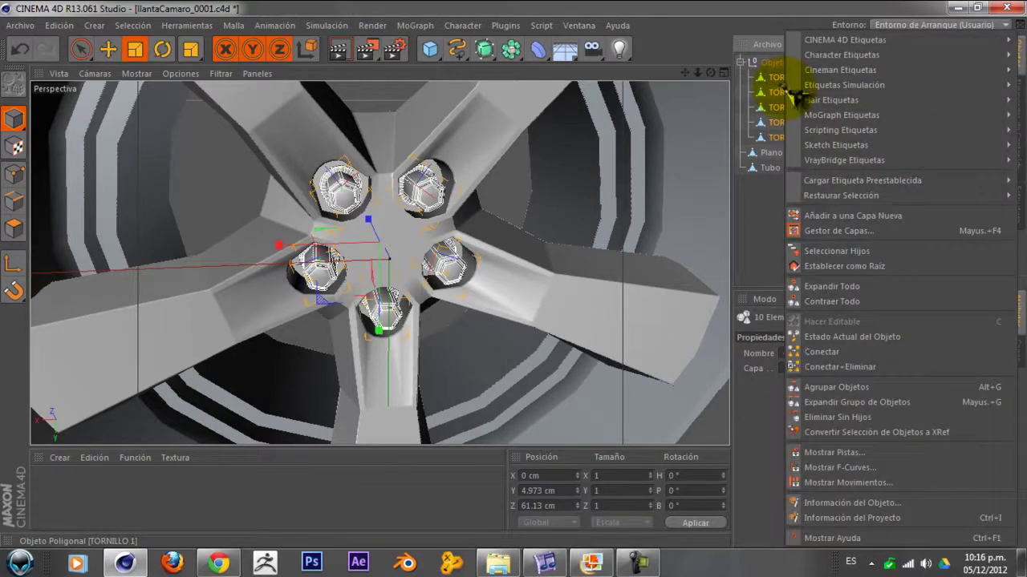
left_click(869, 368)
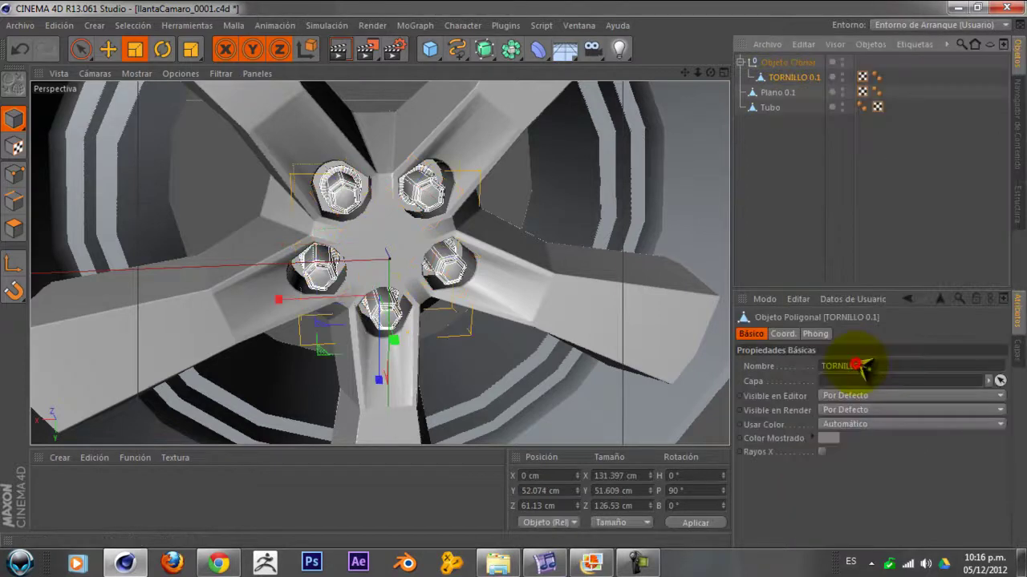
- Move TORNILLO 0.1 to the top level and delete the empty Objeto Clonar group
left_click(778, 76)
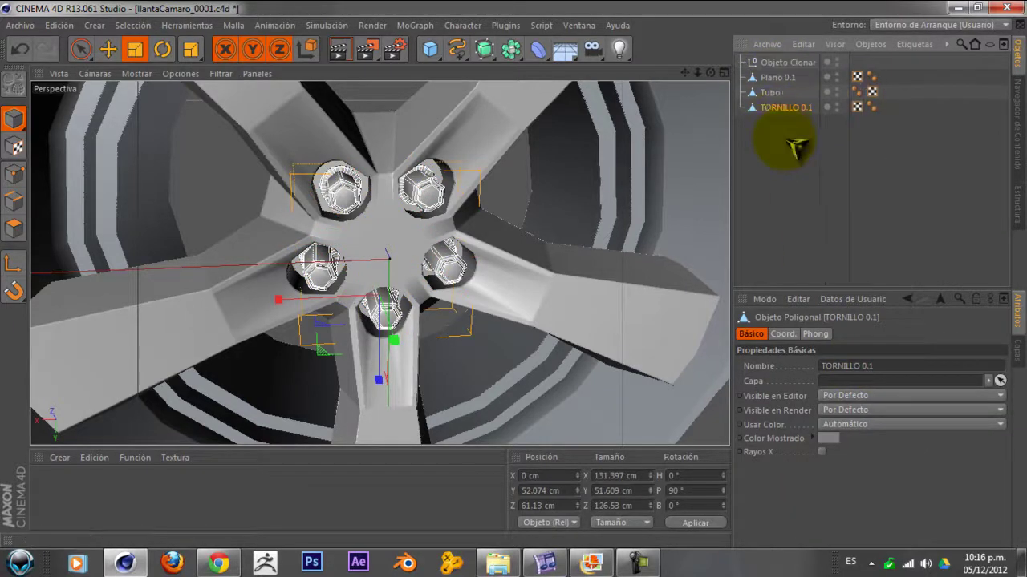
left_click_drag(784, 138, 790, 144)
left_click(774, 64)
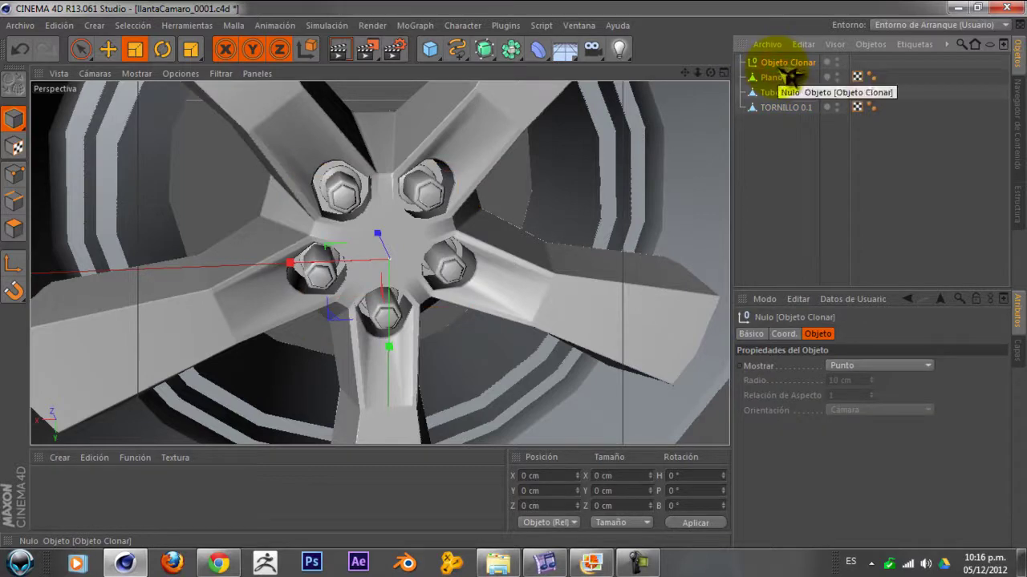
key("Delete")
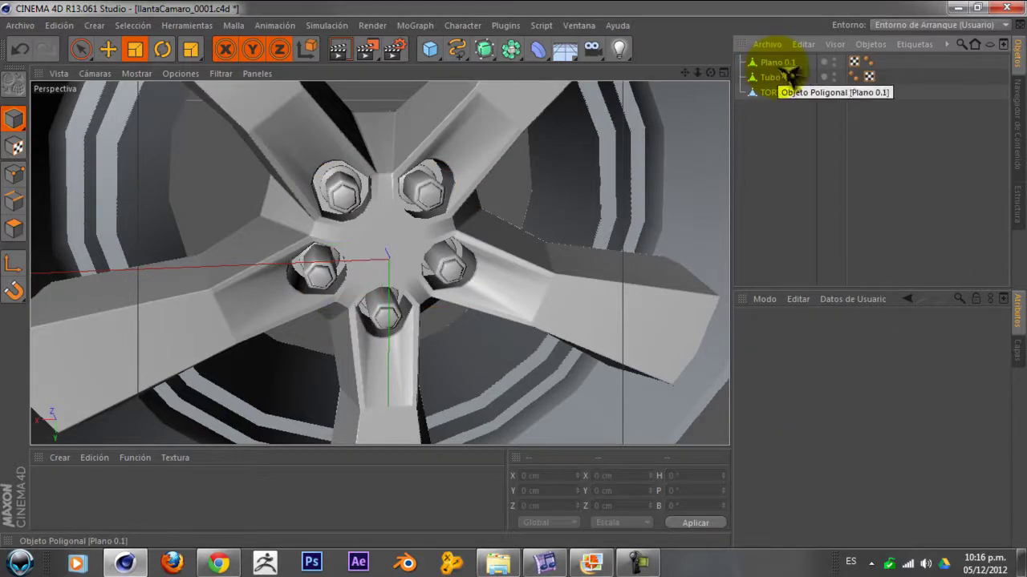
mouse_move(600, 201)
left_mouse_down("alt")
mouse_move(431, 183)
mouse_move(431, 137)
left_mouse_up("alt")
scroll(437, 197, "down", 3)
scroll(449, 276, "up", 3)
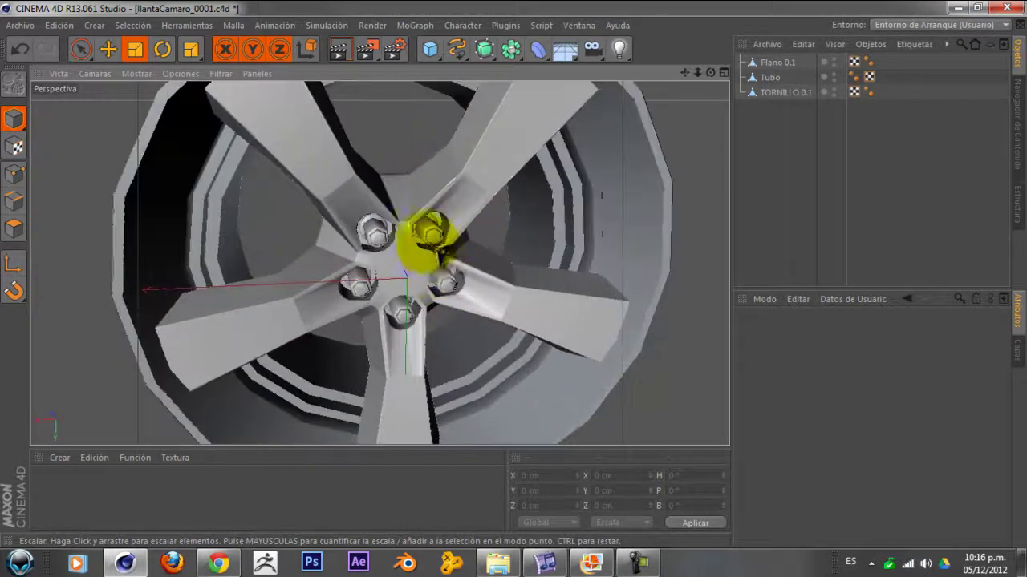
scroll(425, 257, "up", 3)
mouse_move(412, 257)
left_mouse_down("alt")
mouse_move(409, 268)
mouse_move(401, 229)
mouse_move(409, 236)
left_mouse_up("alt")
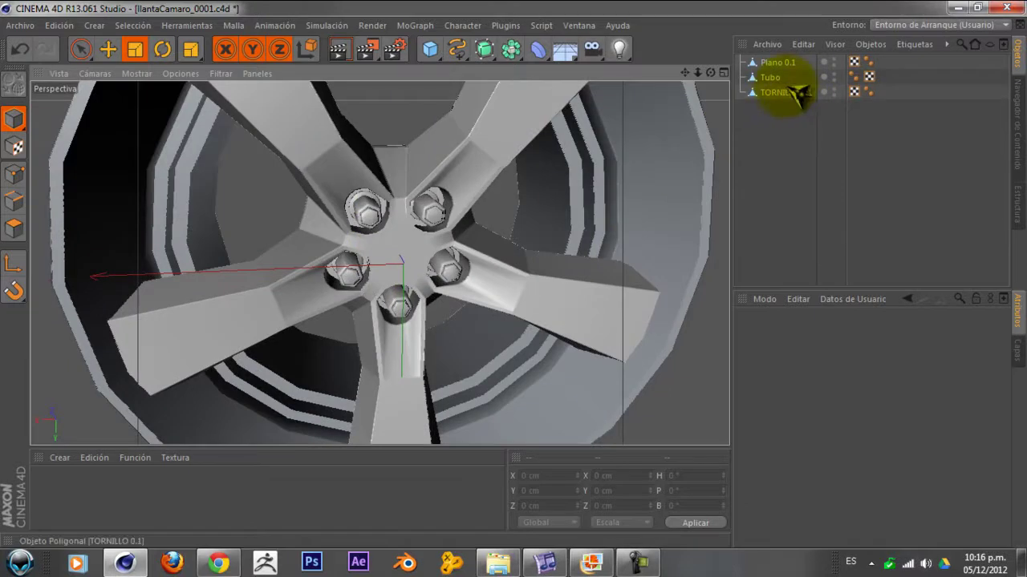
- In the Object Manager, rename Plano 0.1 as RAYOS and Tubo as LLANTA
left_click(777, 62)
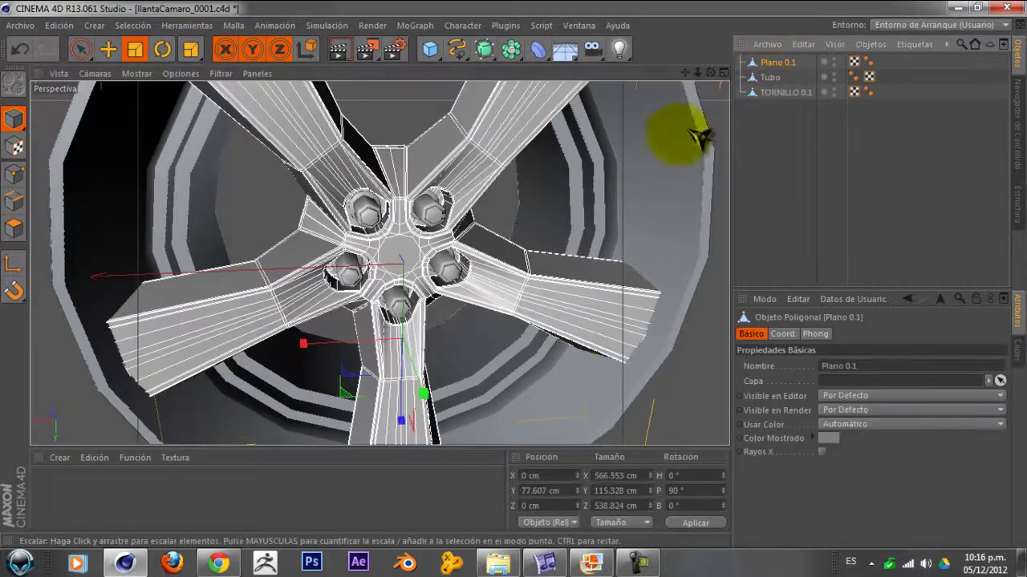
double_click(775, 62)
type("RAYOS")
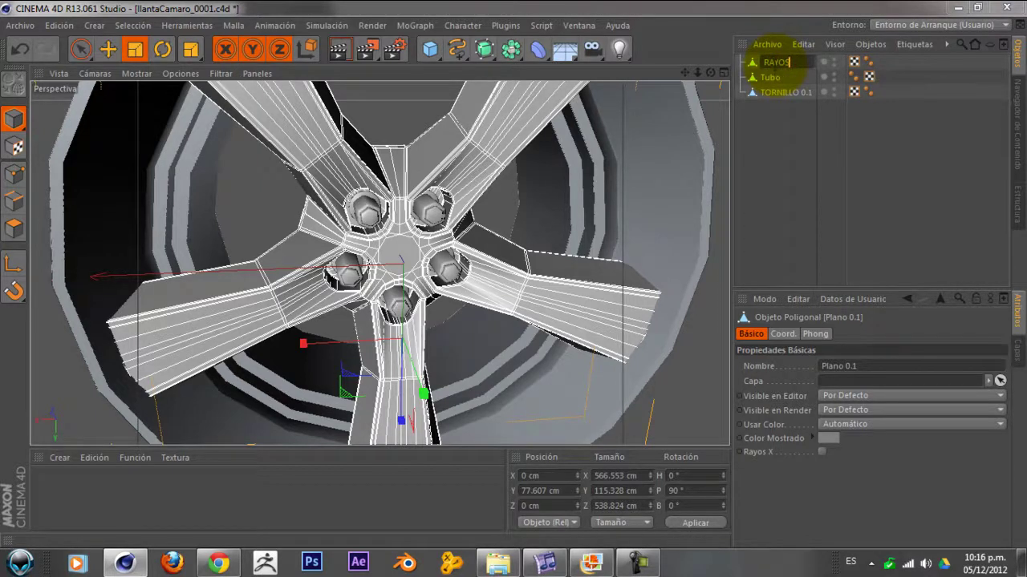
left_click(791, 132)
double_click(774, 78)
type("LLANTA")
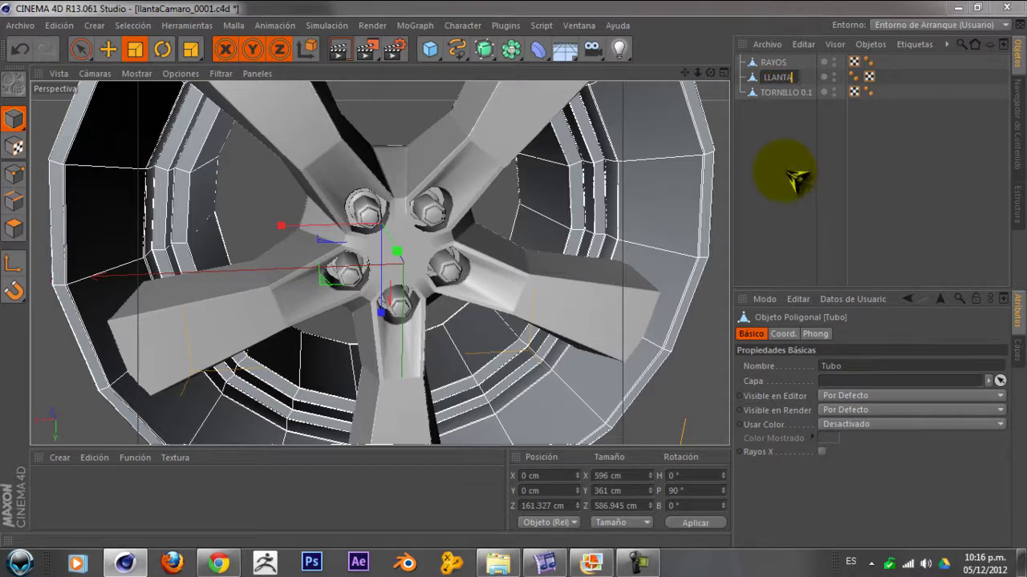
left_click(790, 176)
- Orbit to a near-front view of the wheel and switch to the four-view layout
left_click_drag(569, 201, 446, 144, "alt")
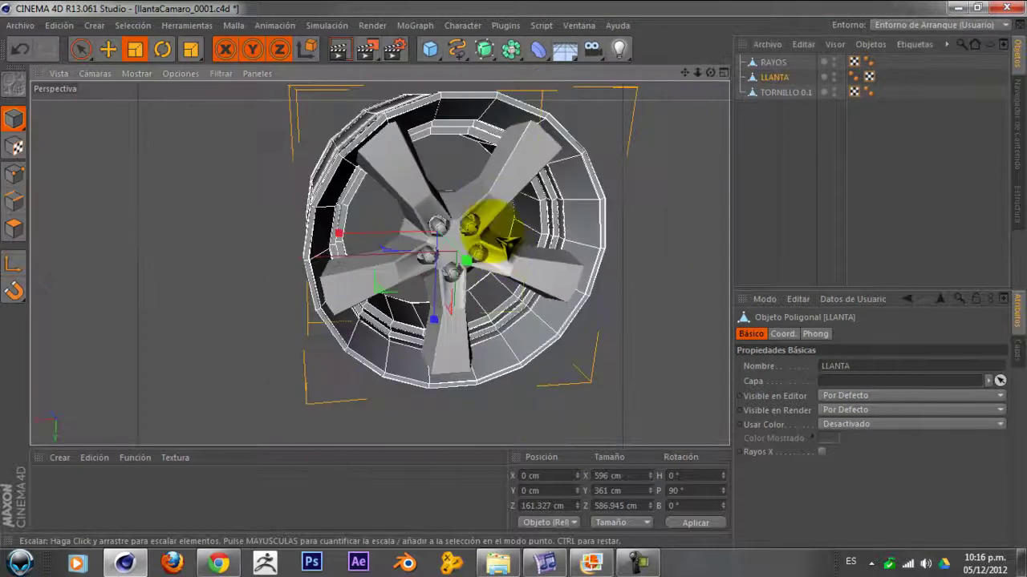
scroll(446, 144, "down", 3)
mouse_move(344, 172)
left_mouse_down("alt")
mouse_move(412, 286)
mouse_move(345, 287)
mouse_move(276, 269)
left_mouse_up("alt")
scroll(413, 239, "up", 2)
scroll(407, 239, "down", 2)
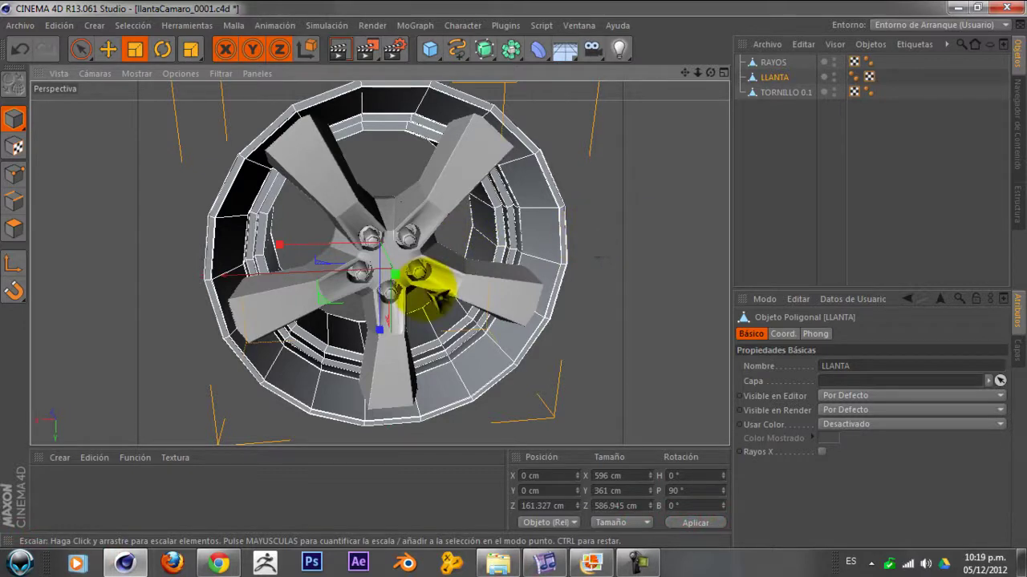
scroll(584, 235, "up", 2)
scroll(377, 227, "down", 2)
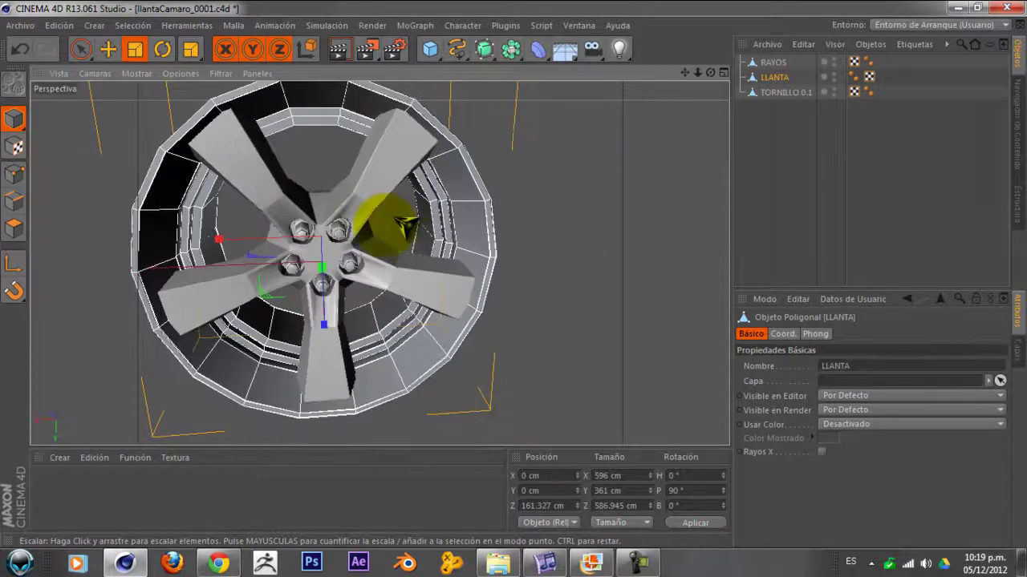
scroll(321, 264, "up", 3)
scroll(320, 241, "down", 3)
scroll(411, 205, "up", 2)
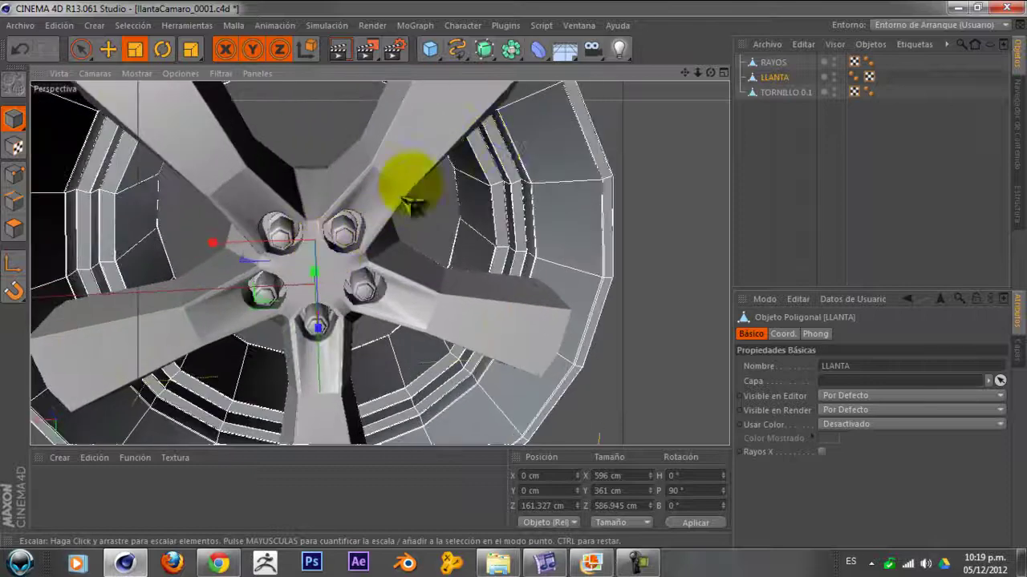
left_click(723, 73)
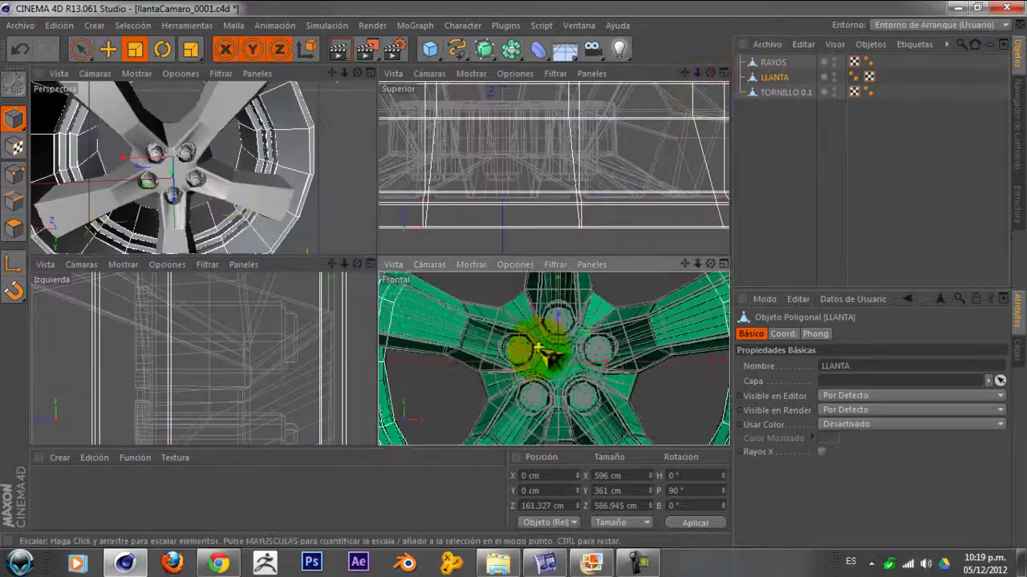
- Maximize the front view and zoom out to frame the hub
scroll(547, 357, "up", 2)
scroll(585, 344, "up", 2)
left_click(722, 264)
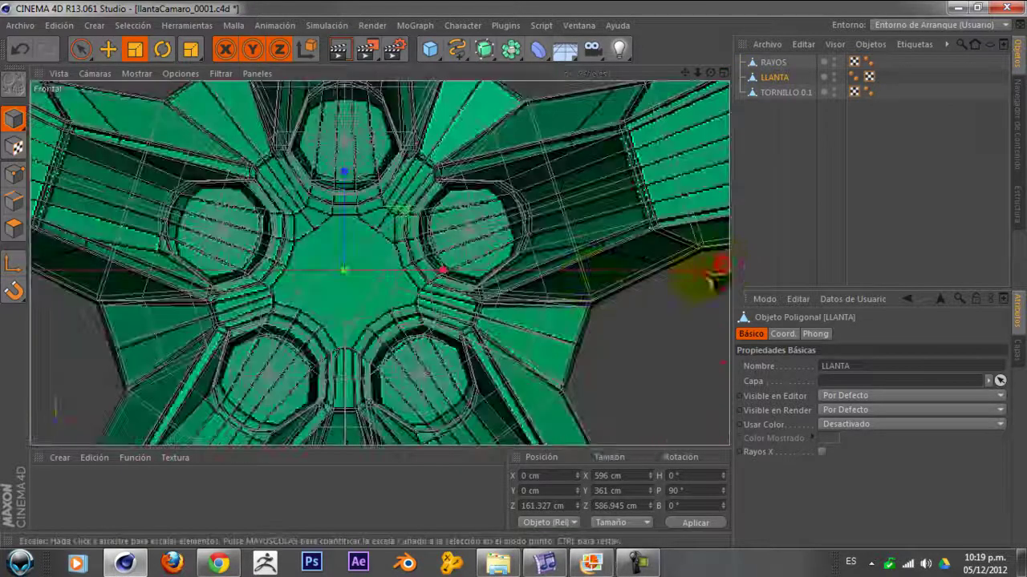
scroll(423, 257, "down", 1)
scroll(412, 263, "down", 1)
scroll(409, 265, "down", 1)
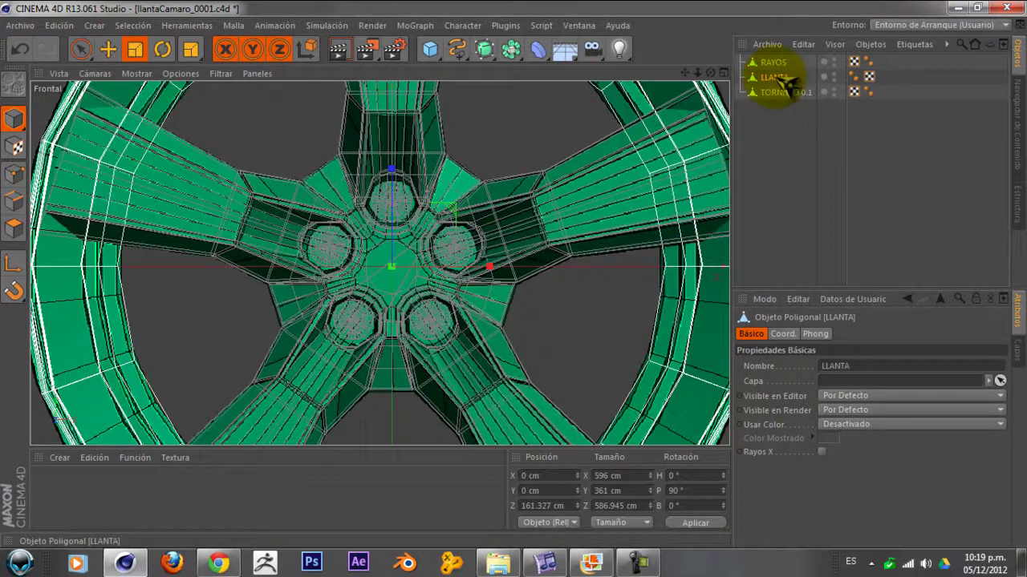
- Add a Cylinder and rotate it 90° to face forward
mouse_move(429, 49)
left_mouse_down()
mouse_move(692, 97)
mouse_move(810, 71)
left_mouse_up()
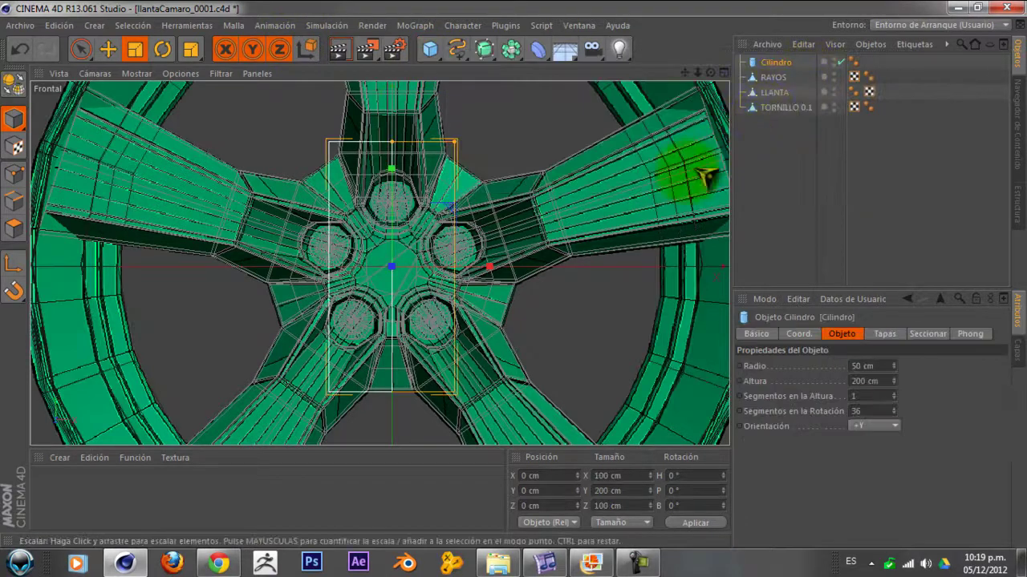
left_click(162, 48)
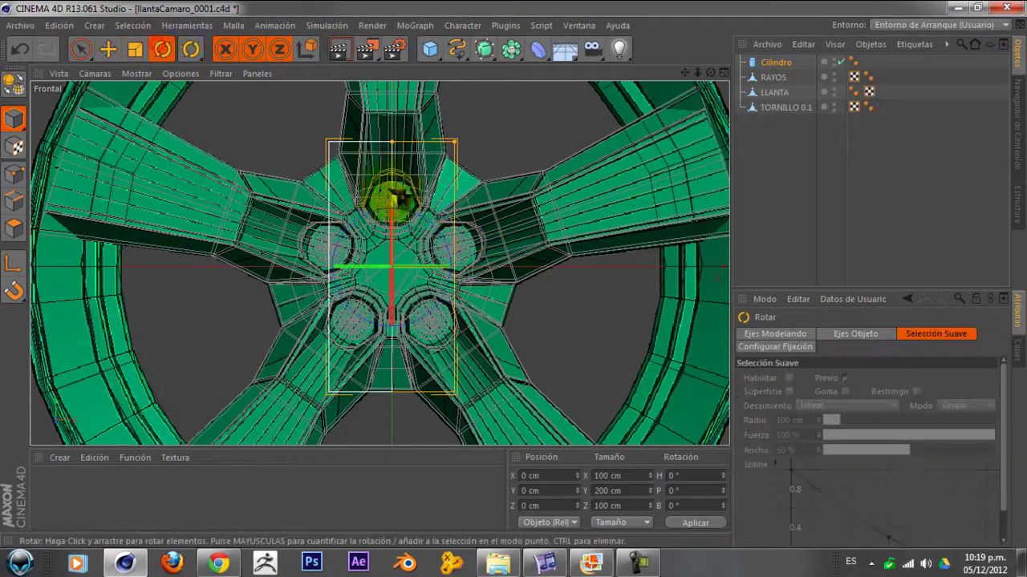
left_click_drag(384, 178, 401, 407)
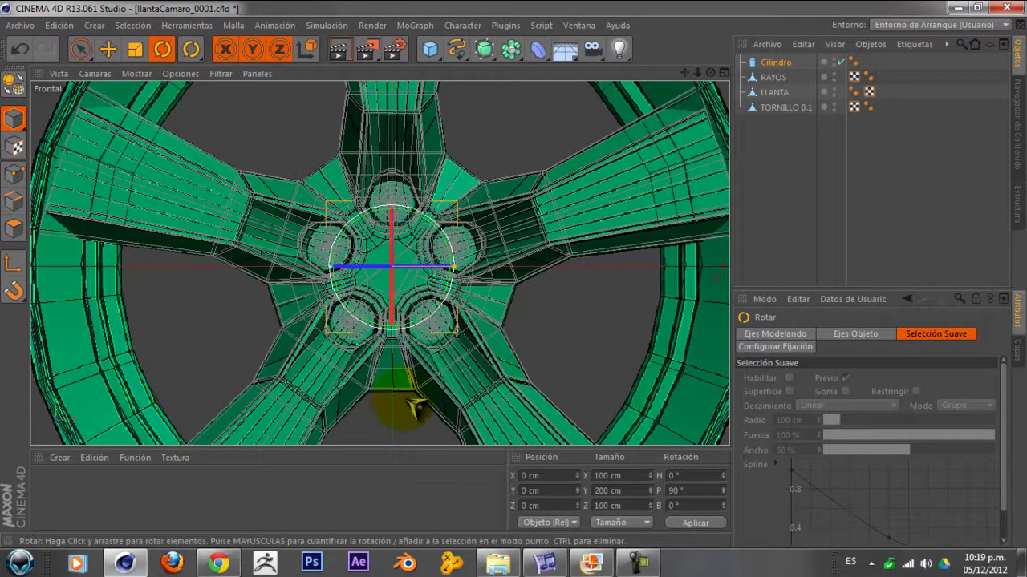
scroll(401, 321, "up", 3)
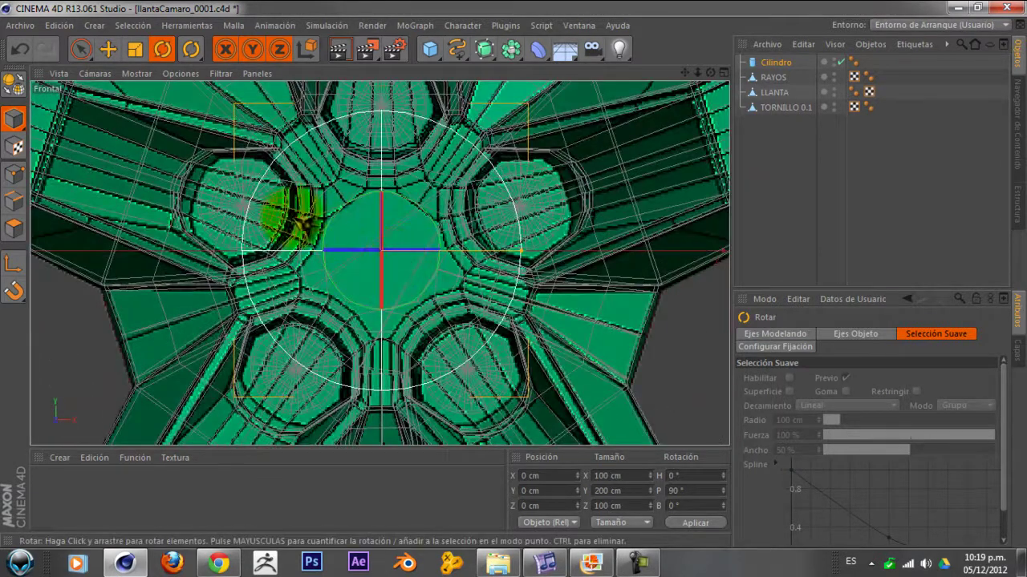
scroll(291, 215, "down", 2)
- Scale the cylinder down to 45.2 cm across and return to four views
left_click(135, 48)
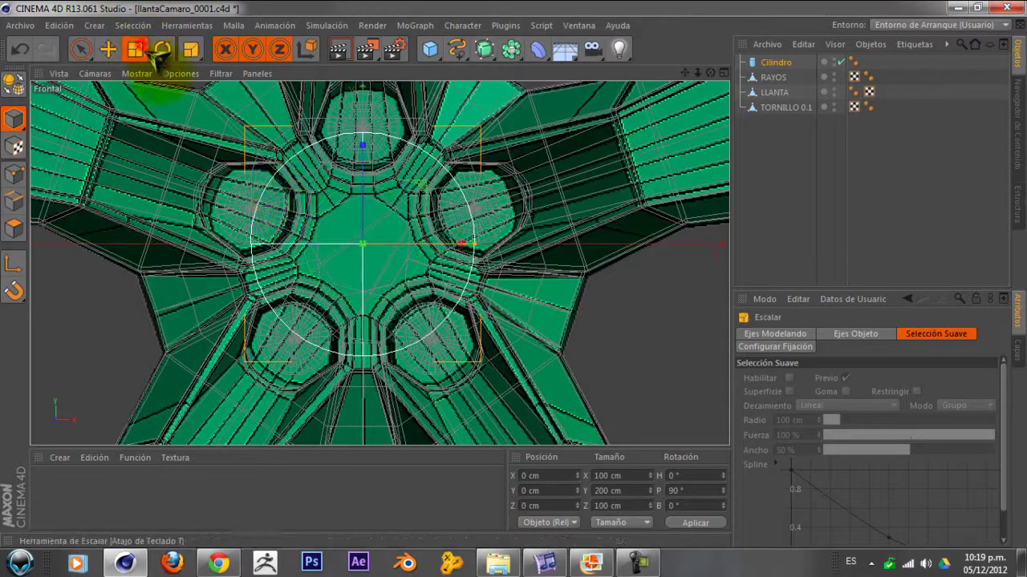
left_click_drag(553, 239, 205, 275)
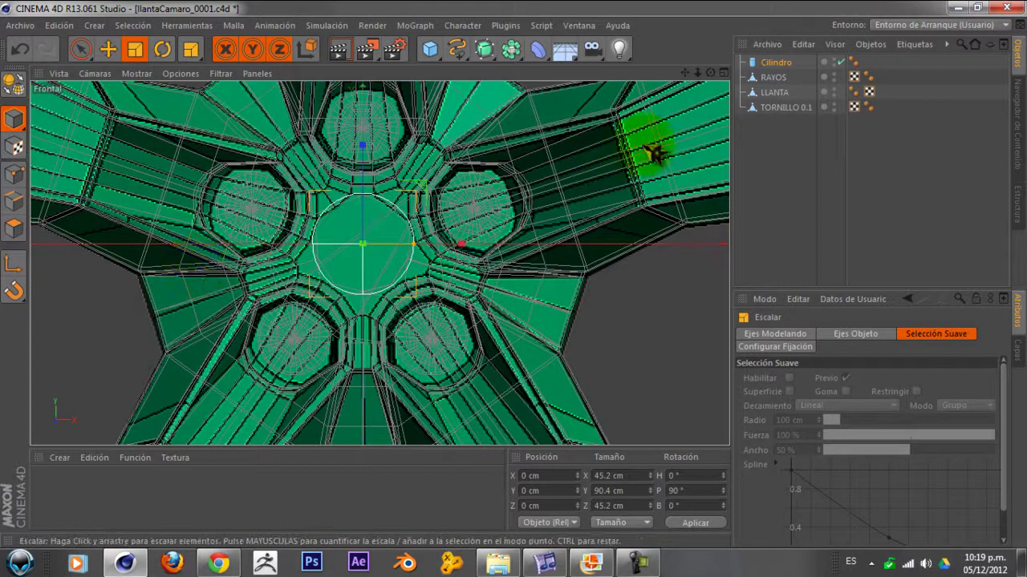
left_click(723, 73)
- Scale the cylinder flat along Y into a thin disc about 5.3 cm deep
scroll(277, 165, "up", 3)
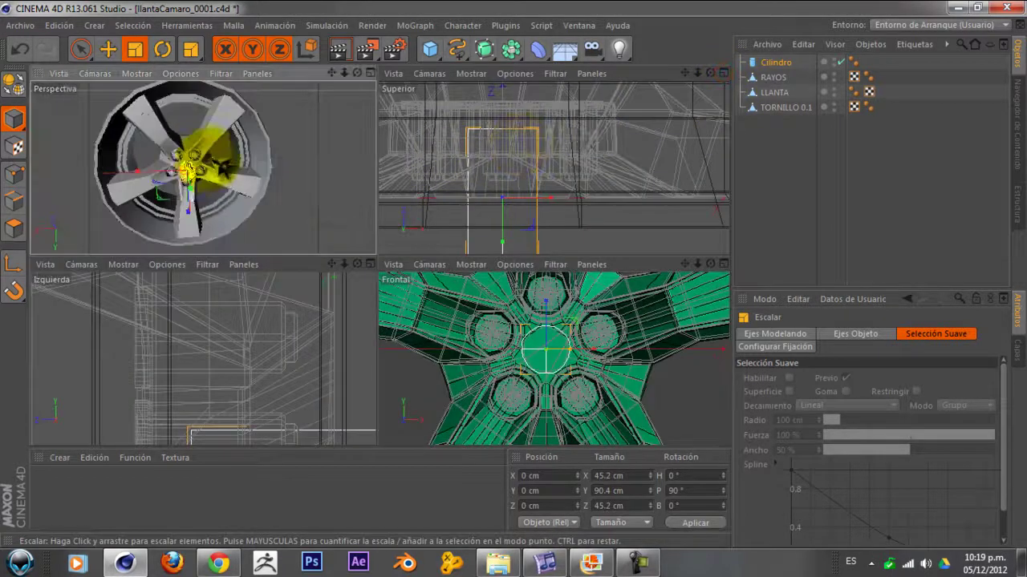
left_click_drag(230, 165, 286, 142, "alt")
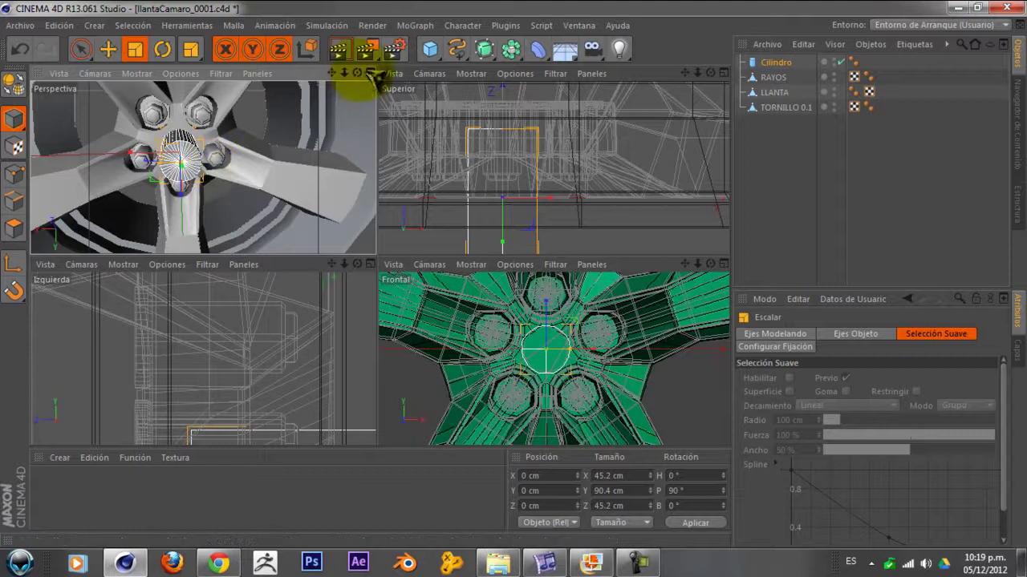
mouse_move(359, 73)
left_mouse_down()
mouse_move(366, 33)
mouse_move(297, 46)
left_mouse_up()
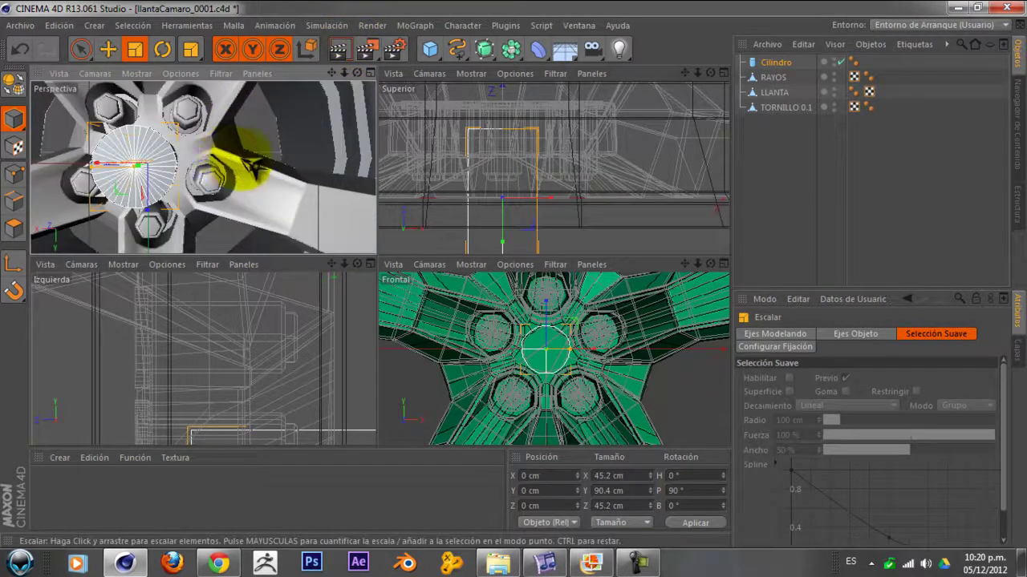
scroll(281, 317, "up", 3)
scroll(188, 328, "up", 2)
scroll(281, 385, "up", 2)
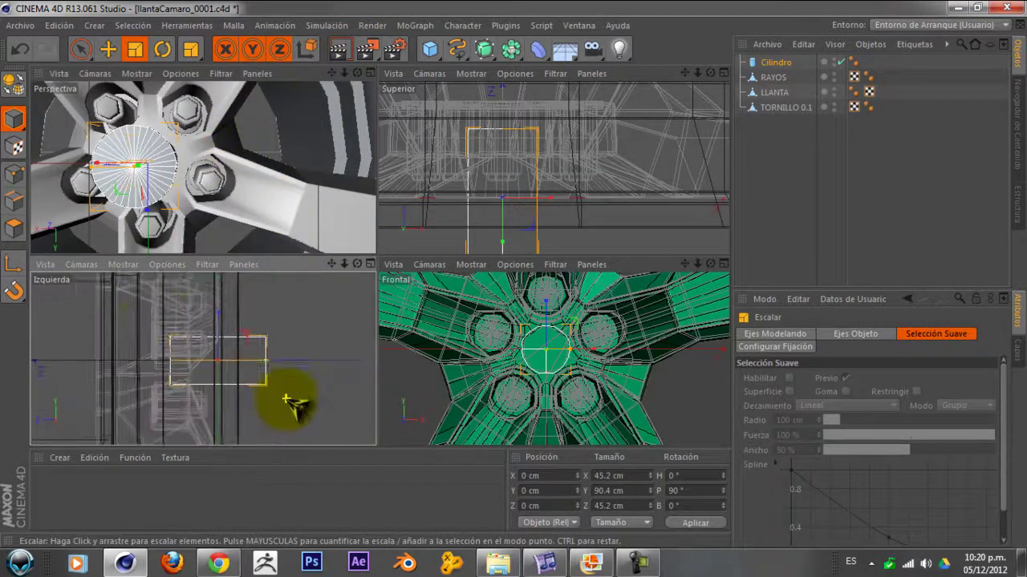
scroll(281, 397, "up", 2)
scroll(229, 377, "up", 1)
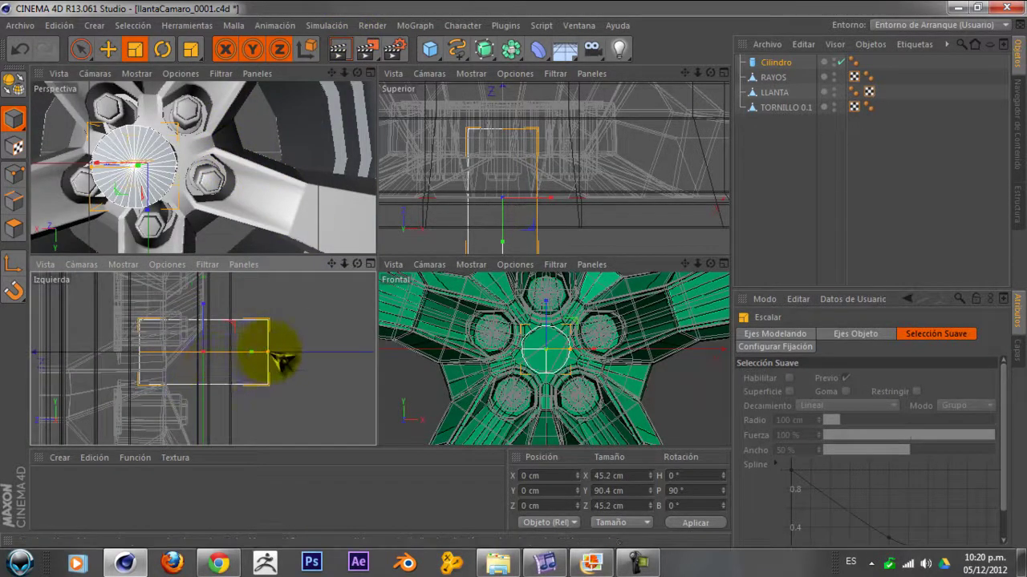
left_click_drag(280, 358, 221, 361)
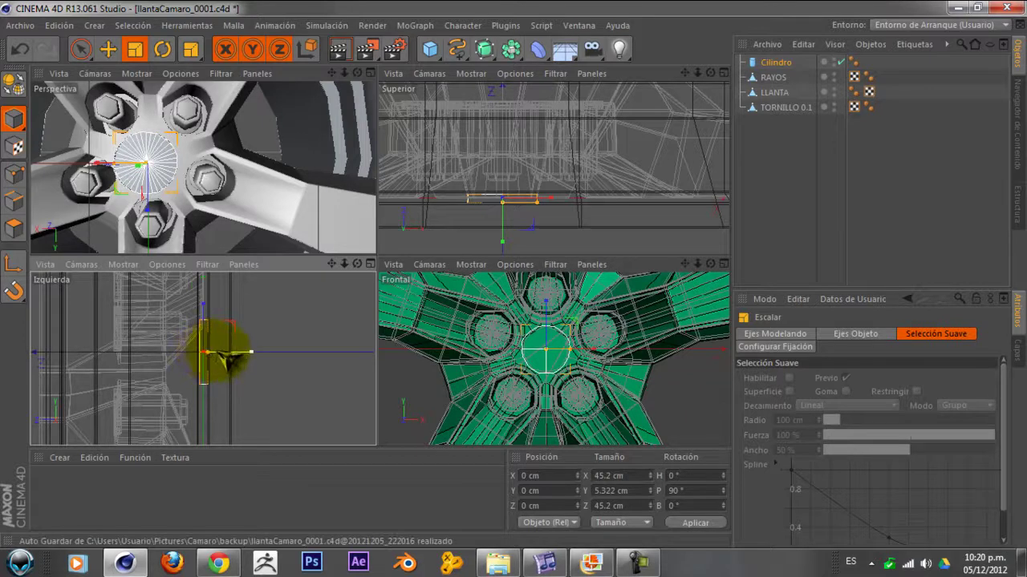
scroll(213, 359, "up", 1)
scroll(201, 321, "up", 1)
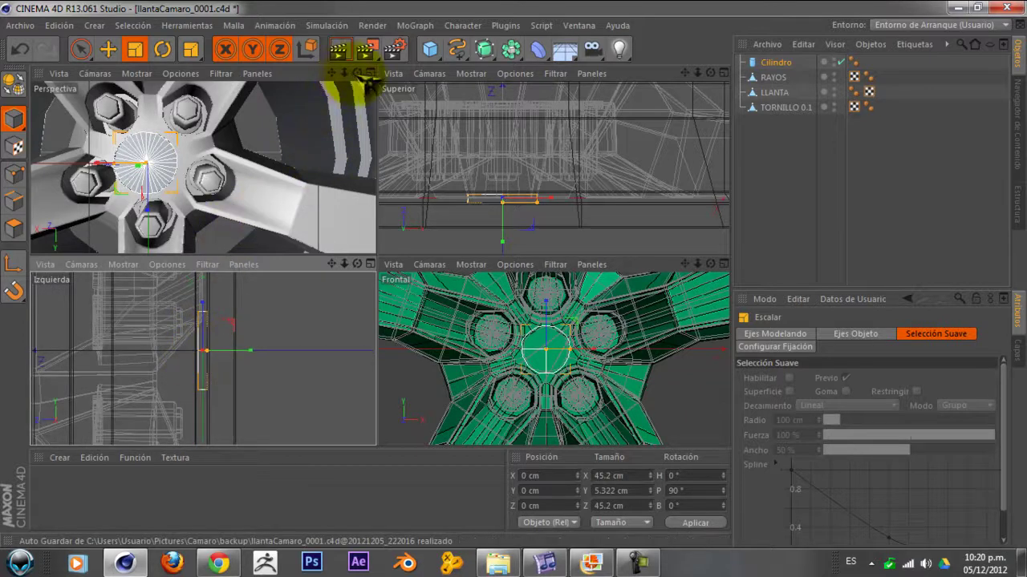
mouse_move(357, 73)
left_mouse_down()
mouse_move(216, 149)
mouse_move(117, 173)
left_mouse_up()
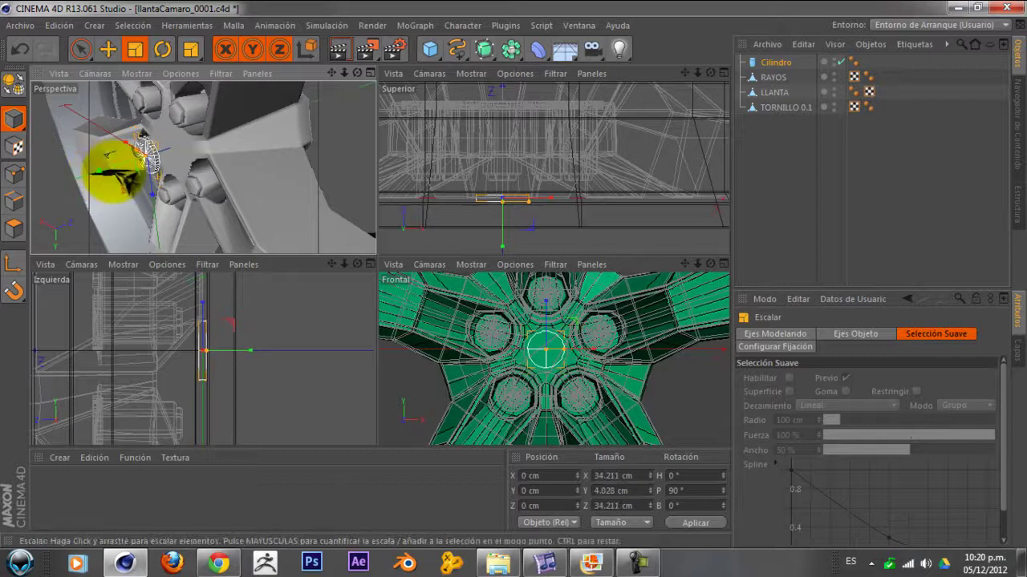
- Undo the stray scale and move the disc 25.5 cm forward along Z
key("ctrl+z")
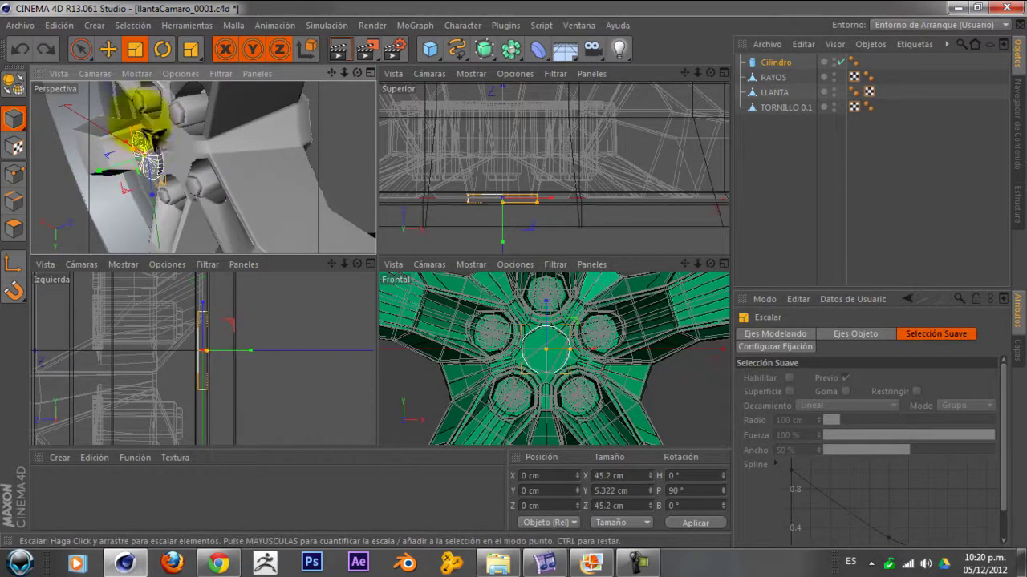
left_click(108, 49)
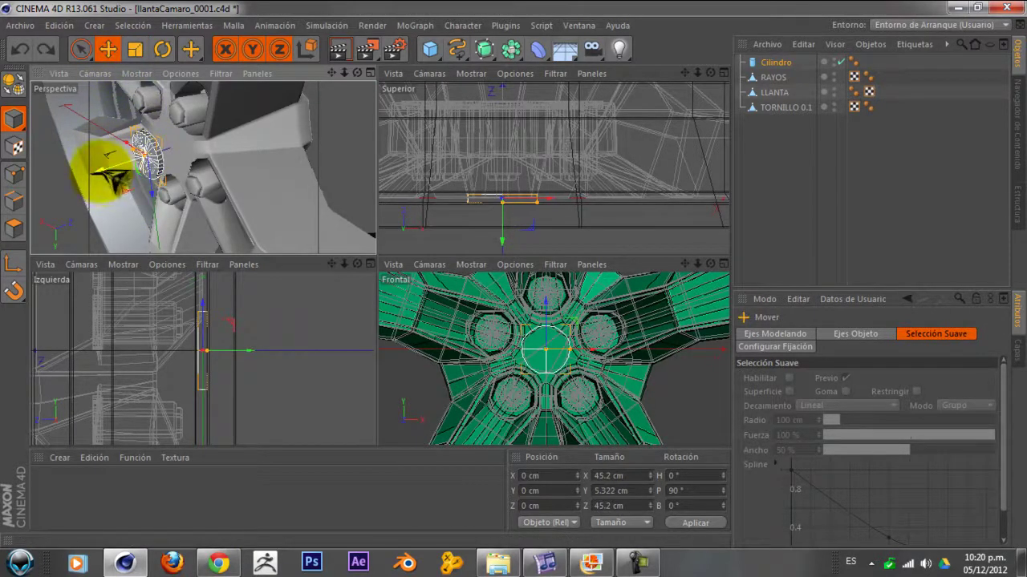
mouse_move(96, 173)
left_mouse_down()
mouse_move(138, 160)
mouse_move(188, 184)
mouse_move(264, 114)
mouse_move(260, 156)
left_mouse_up()
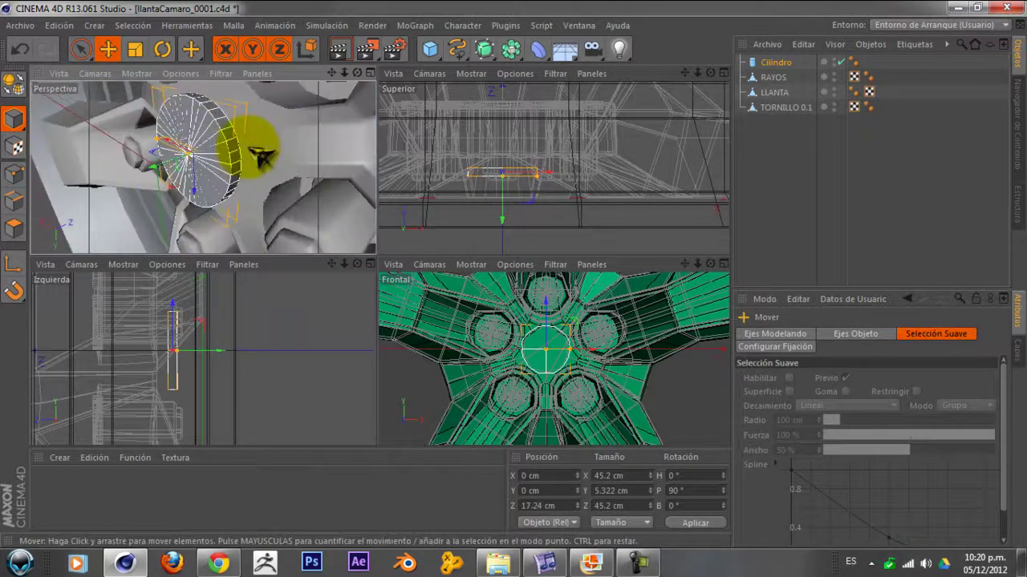
mouse_move(360, 74)
left_mouse_down()
mouse_move(184, 156)
mouse_move(197, 164)
left_mouse_up()
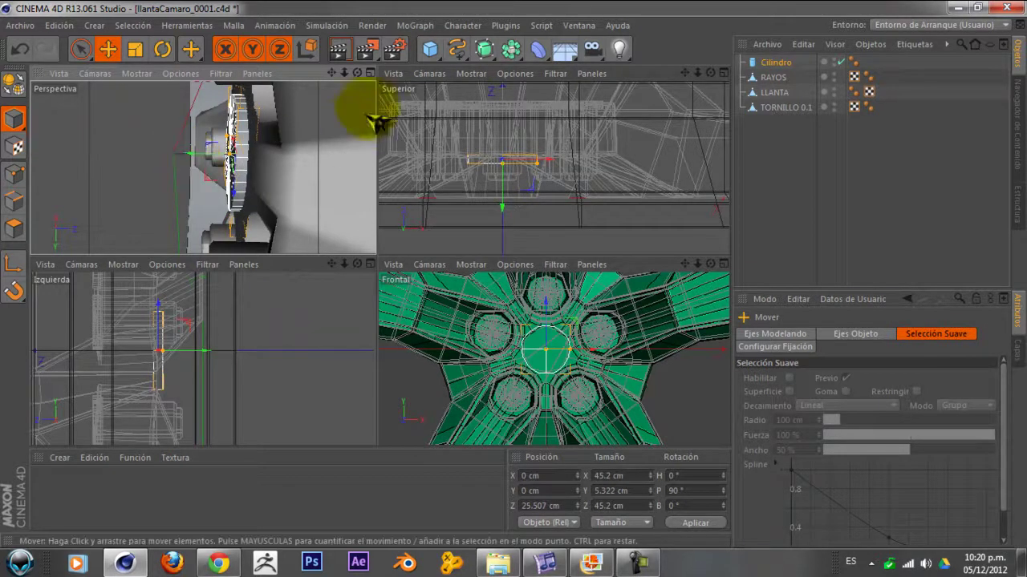
mouse_move(357, 73)
left_mouse_down()
mouse_move(455, 94)
mouse_move(539, 51)
mouse_move(178, 144)
mouse_move(241, 126)
mouse_move(252, 161)
mouse_move(275, 126)
mouse_move(301, 138)
mouse_move(202, 81)
left_mouse_up()
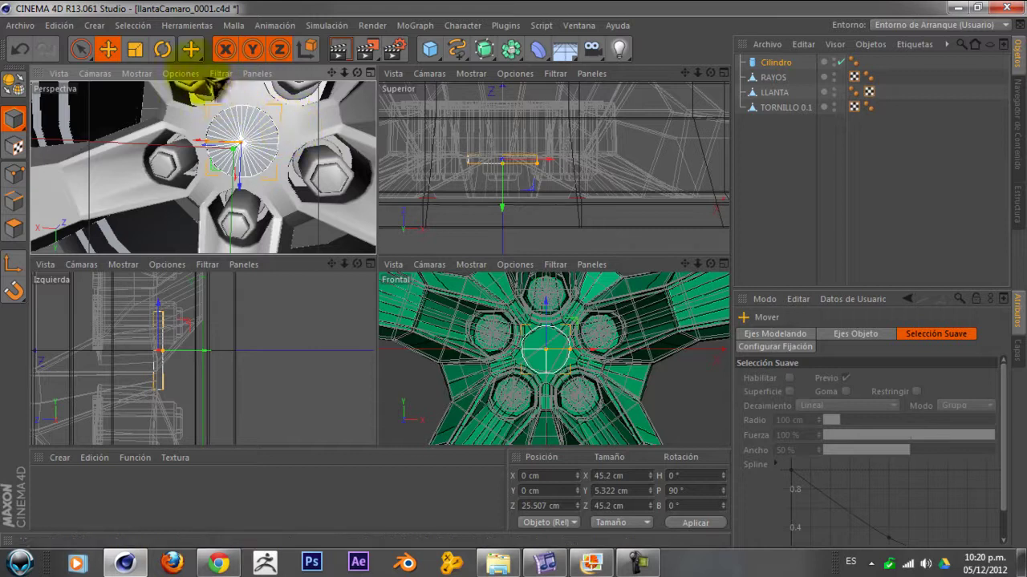
- Enlarge the cap disc slightly and review its Objeto and Tapas settings
left_click(135, 49)
left_click_drag(298, 165, 385, 161)
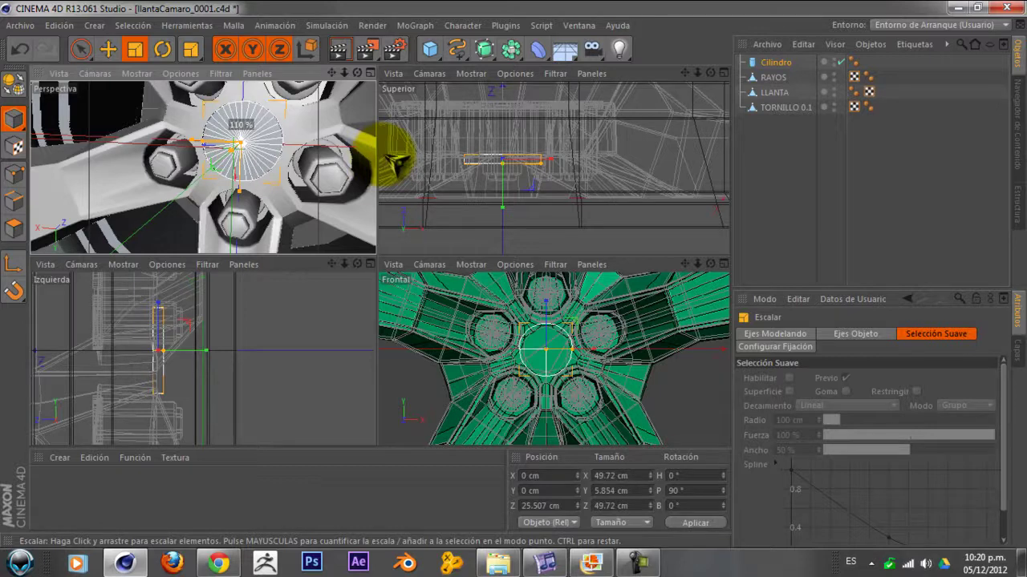
scroll(305, 149, "up", 2)
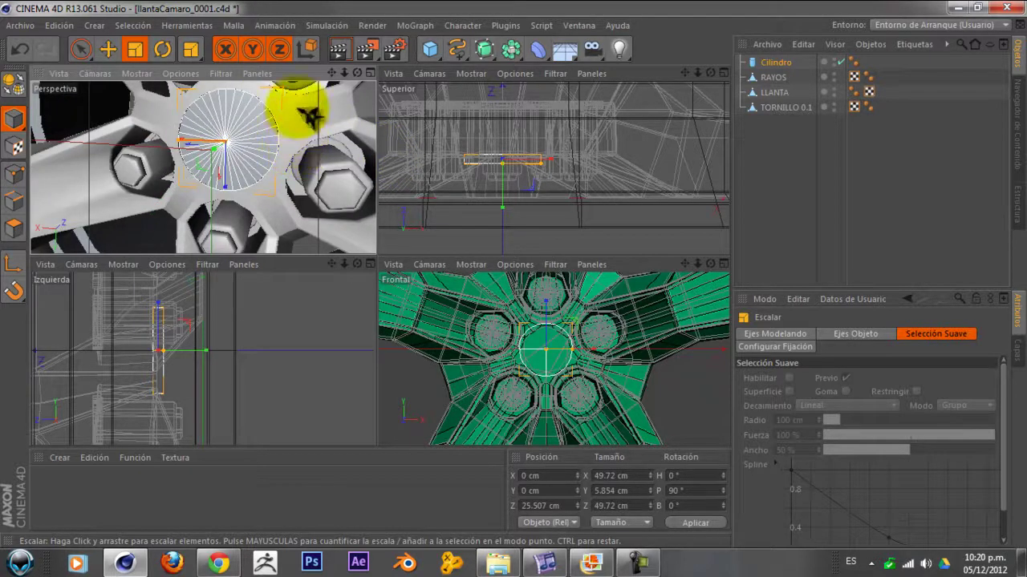
left_click(772, 62)
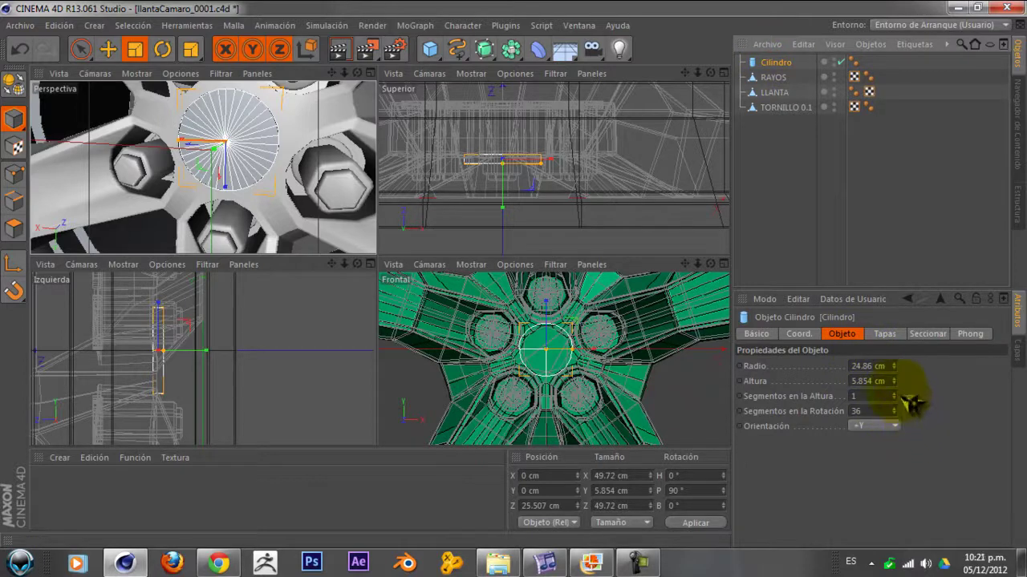
left_click(884, 333)
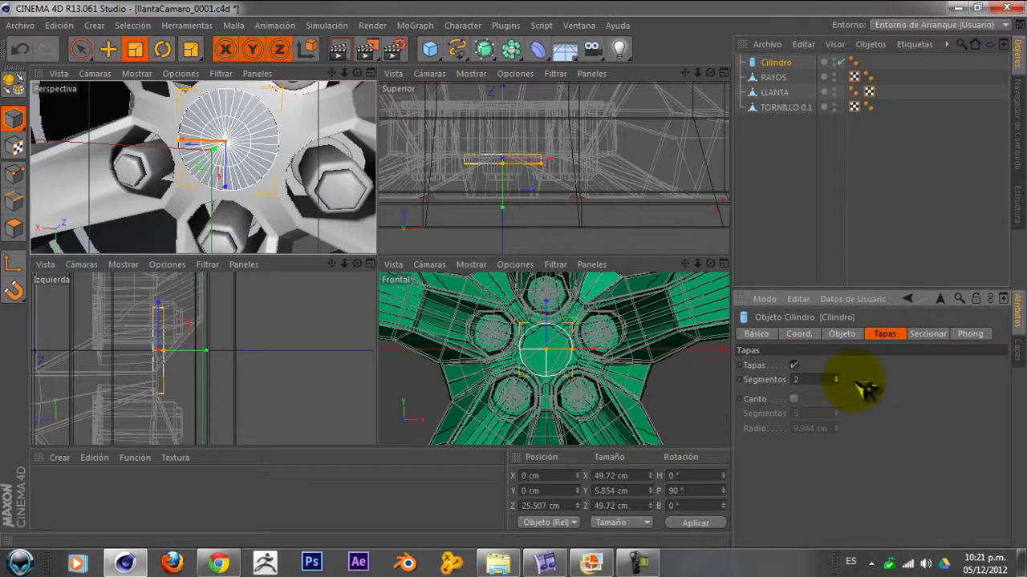
- Make Cilindro an editable polygon object and maximize the Perspective view
scroll(252, 155, "up", 2)
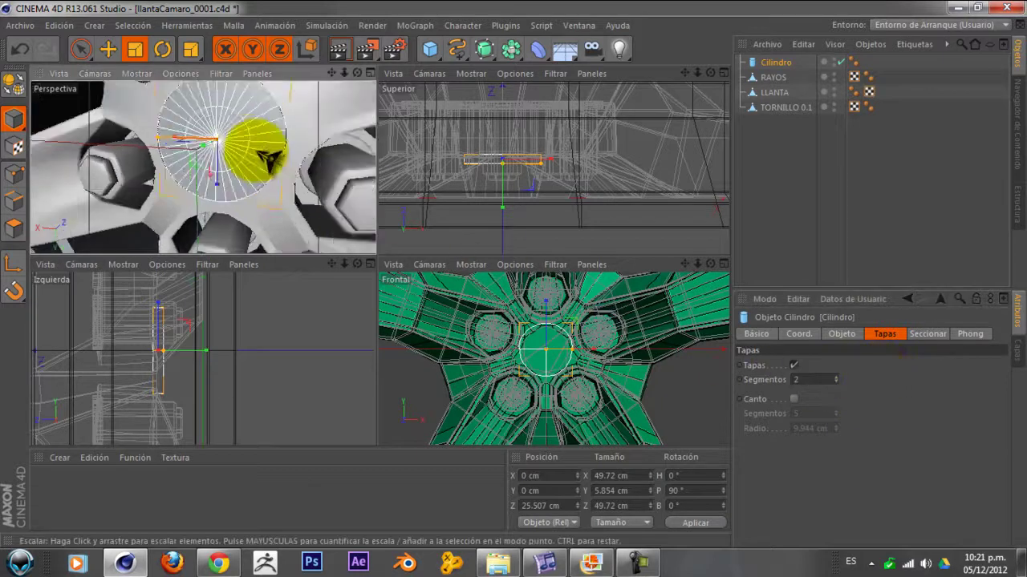
scroll(251, 166, "up", 1)
scroll(263, 149, "down", 3)
scroll(263, 149, "up", 2)
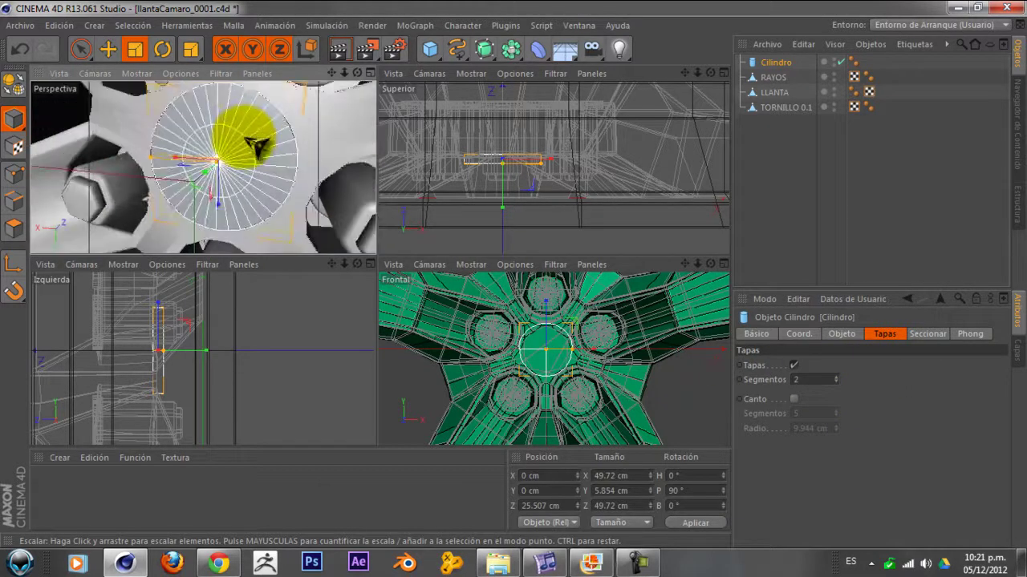
scroll(263, 150, "down", 1)
left_click(13, 82)
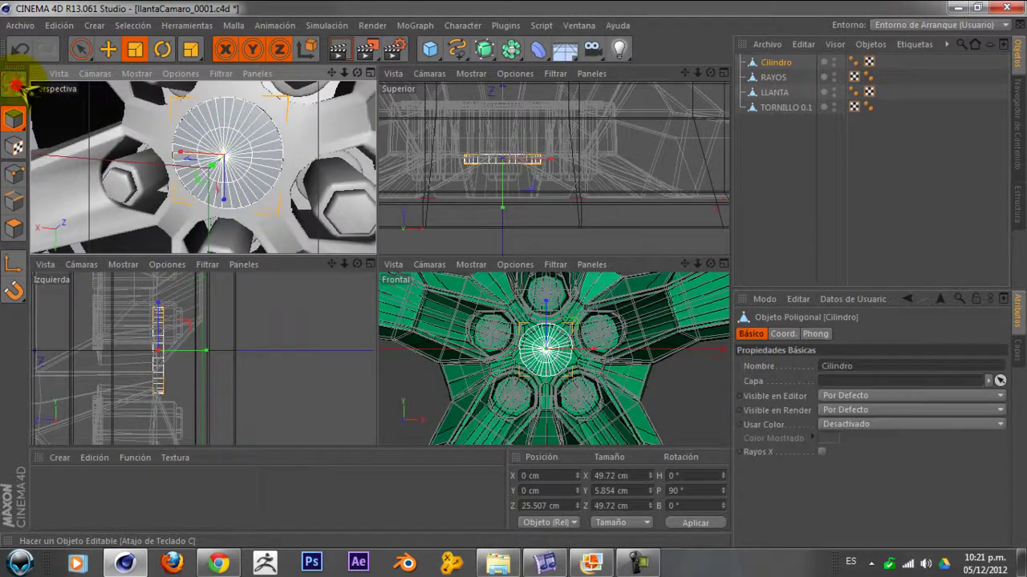
left_click(370, 74)
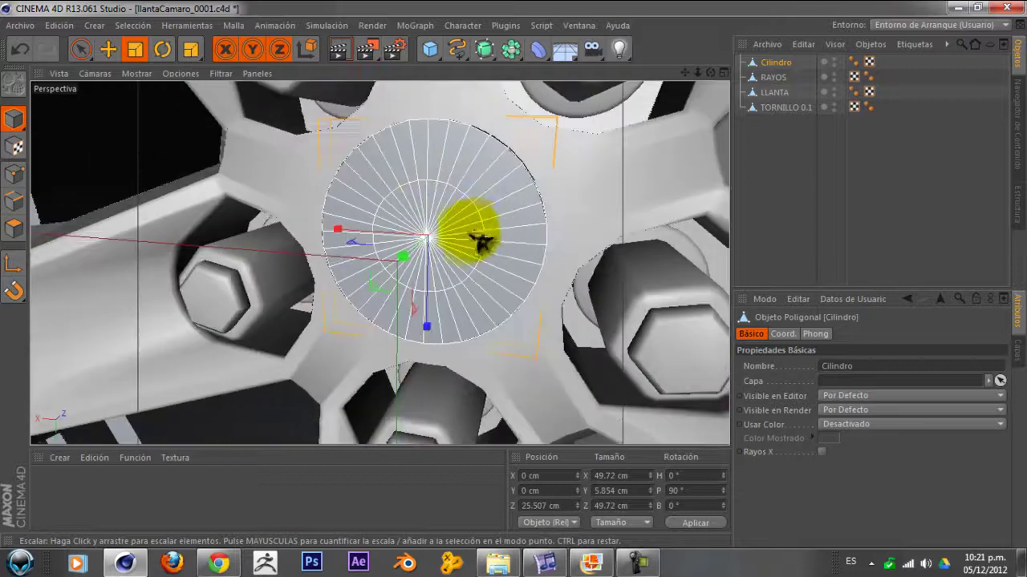
- Switch to Points mode with the Selección Cíclica loop selection
scroll(447, 263, "up", 1)
scroll(452, 271, "up", 2)
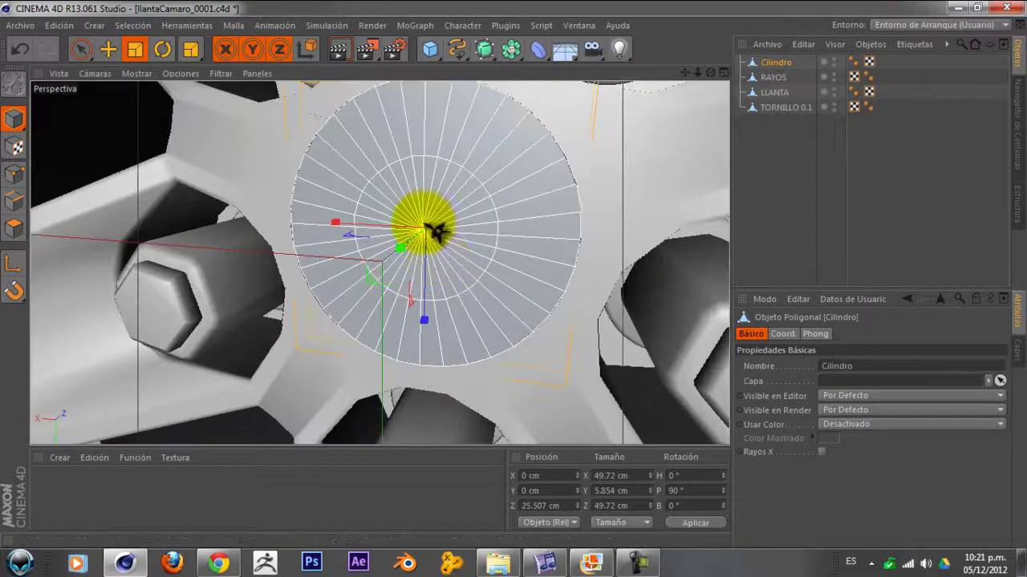
left_click(17, 202)
left_click(24, 204)
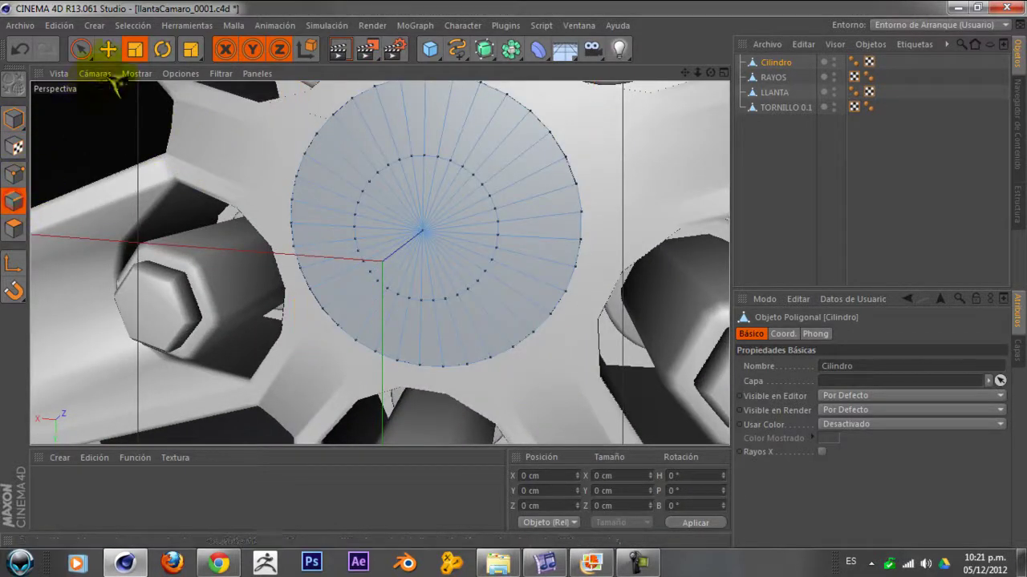
left_click(81, 49)
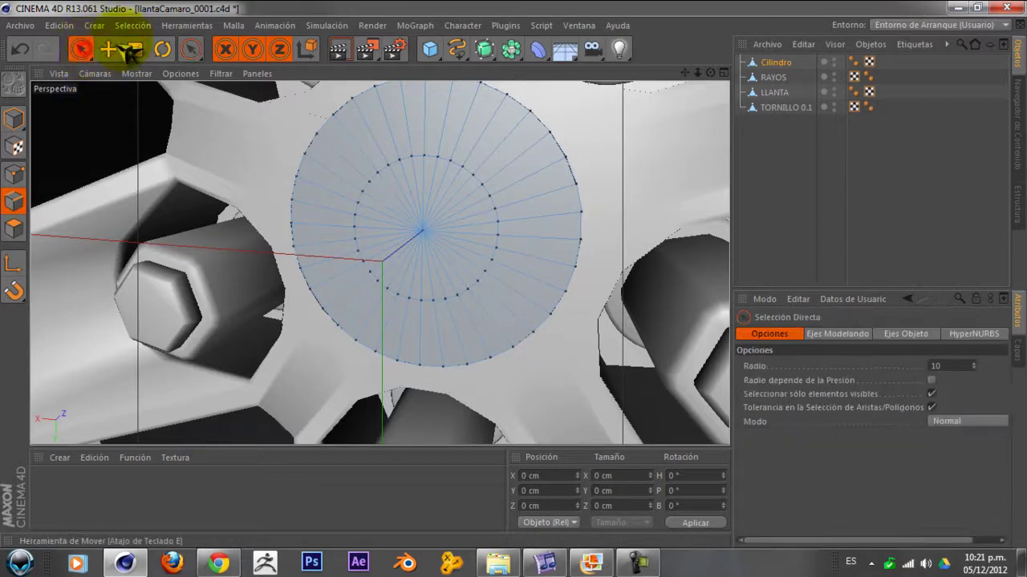
left_click(132, 25)
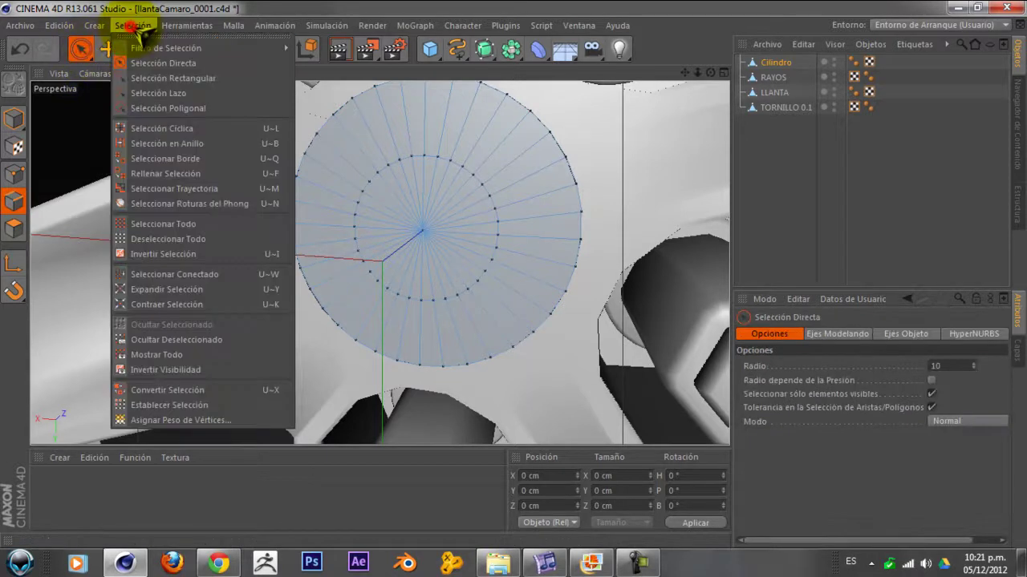
left_click(168, 130)
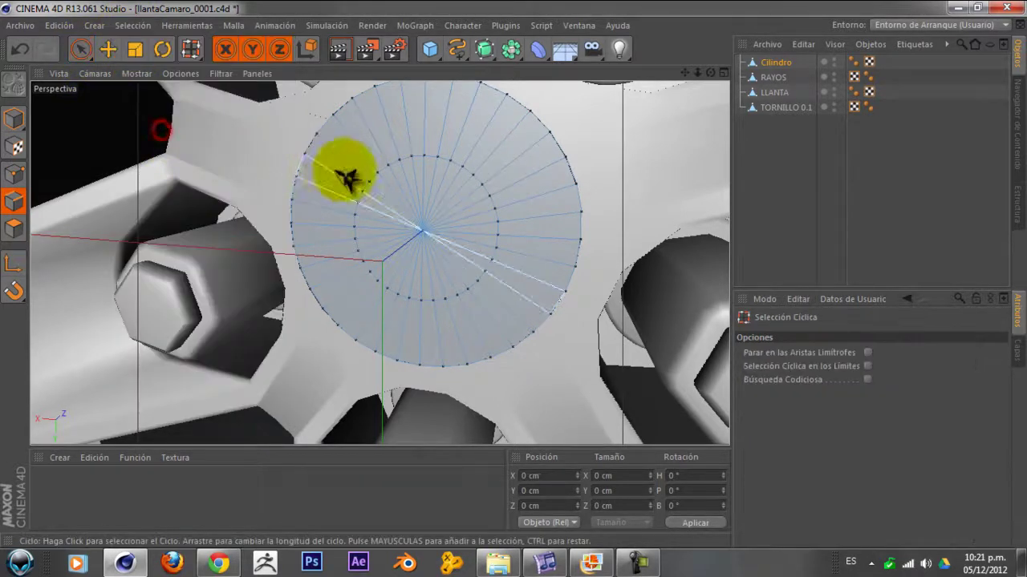
- Select the cap's inner point loop and scale it to 157%, about 39 cm wide
scroll(405, 172, "up", 3)
left_click(399, 163)
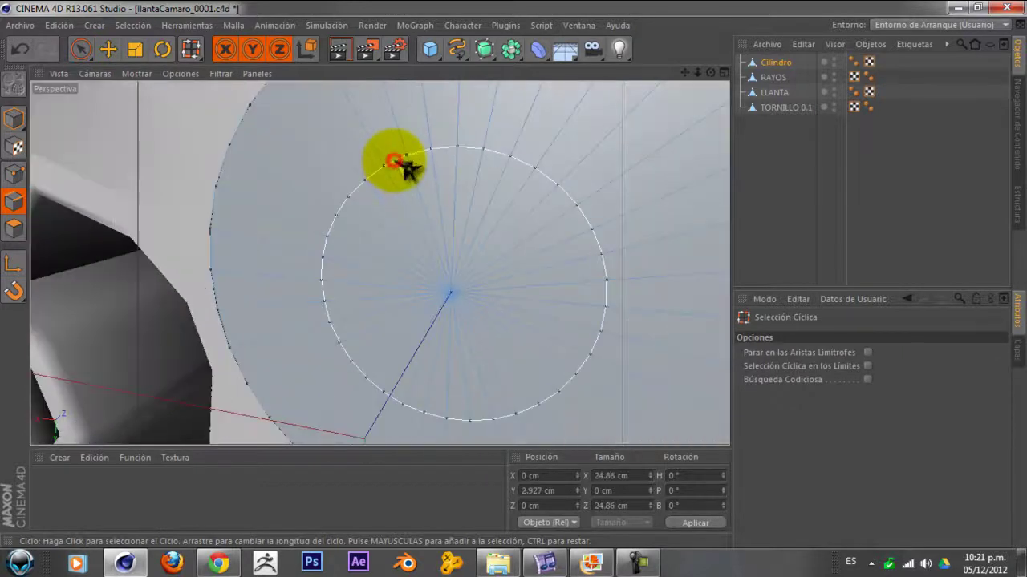
scroll(417, 154, "down", 3)
scroll(454, 170, "down", 2)
scroll(433, 189, "up", 3)
scroll(337, 224, "down", 4)
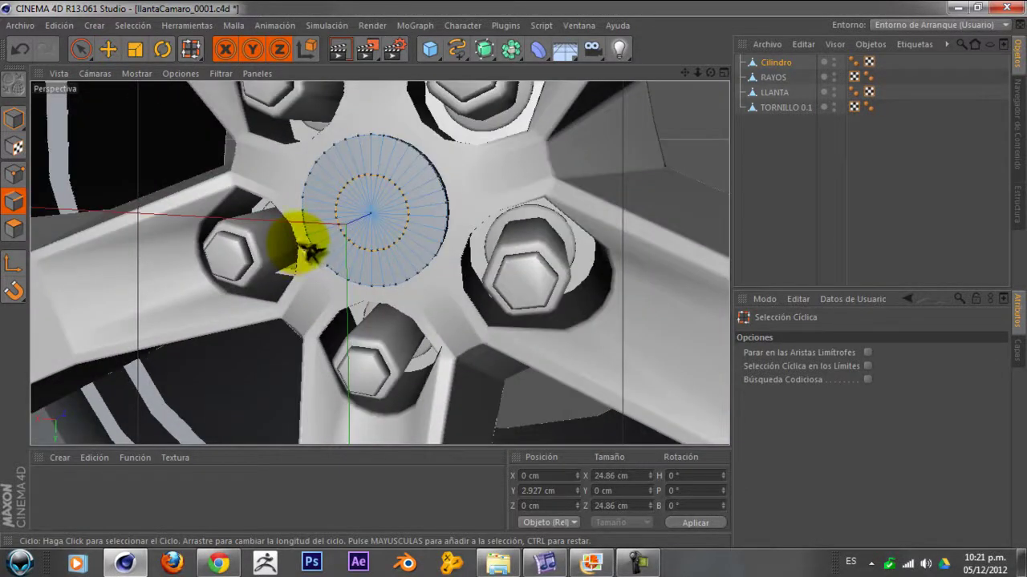
scroll(446, 172, "up", 2)
left_click_drag(711, 73, 809, 74)
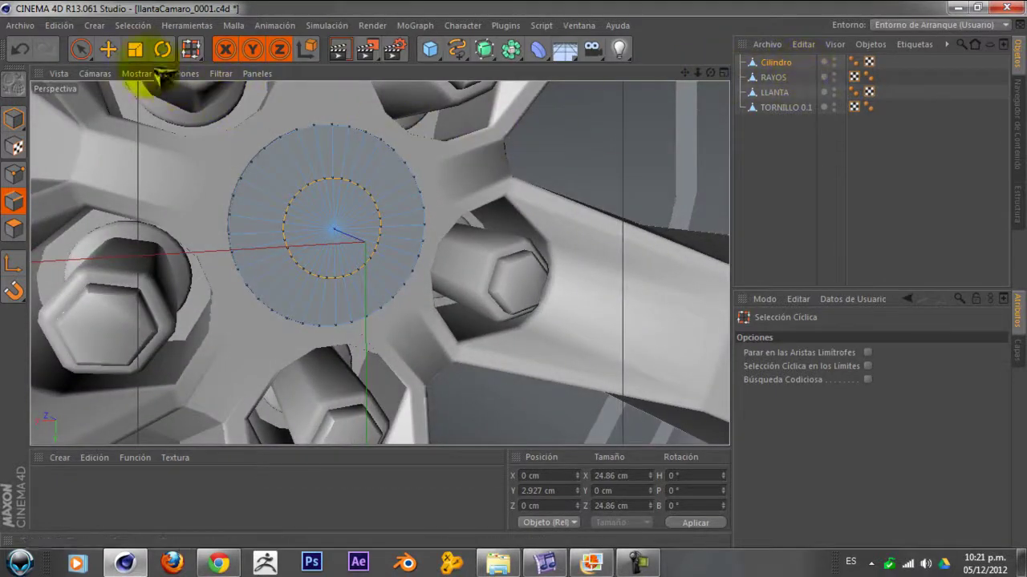
left_click(135, 49)
left_click_drag(504, 168, 892, 143)
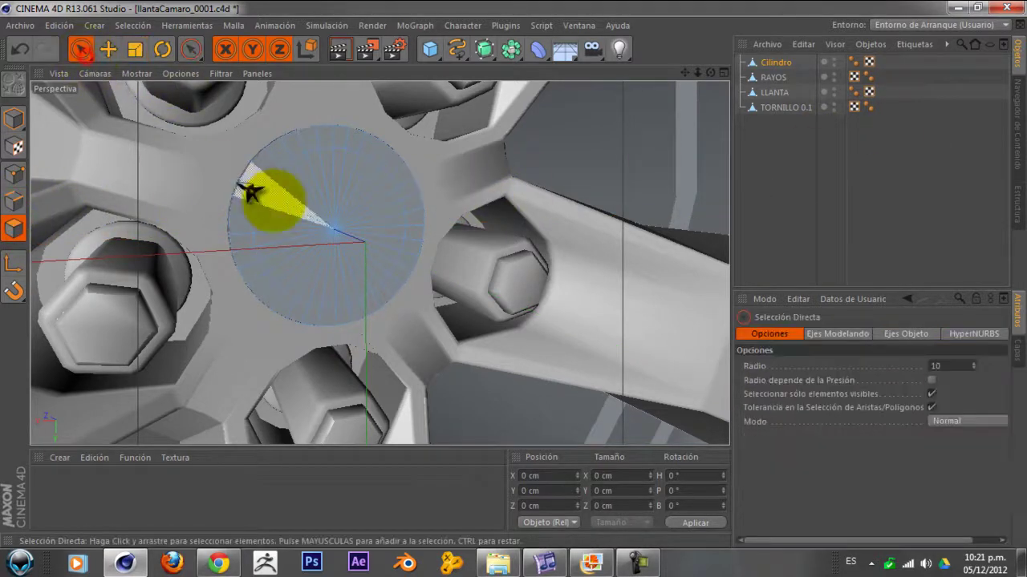
- Live Select the inner disc of faces on the center cap
left_click(80, 49)
left_click_drag(329, 193, 340, 250)
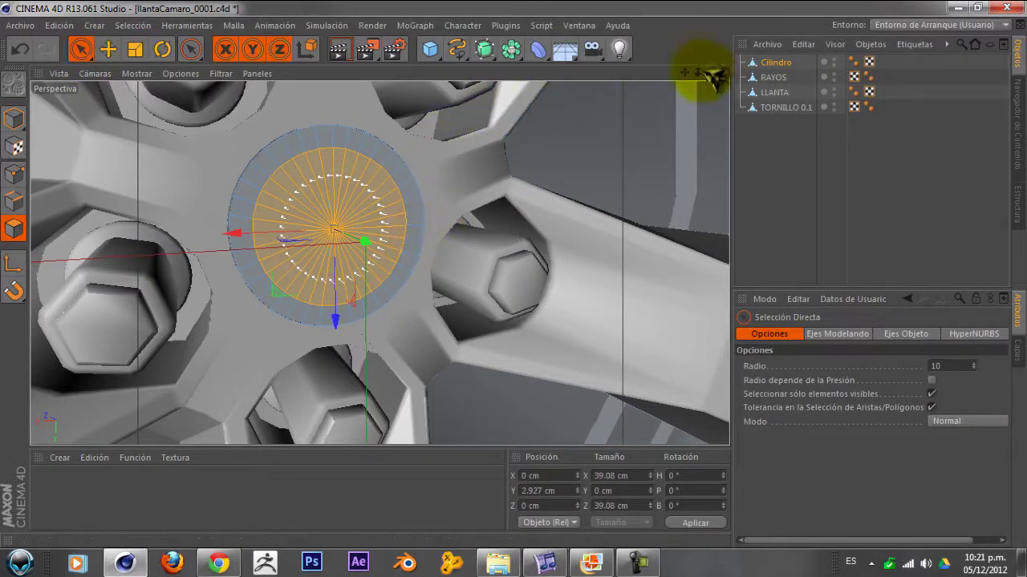
left_click_drag(720, 79, 794, 100)
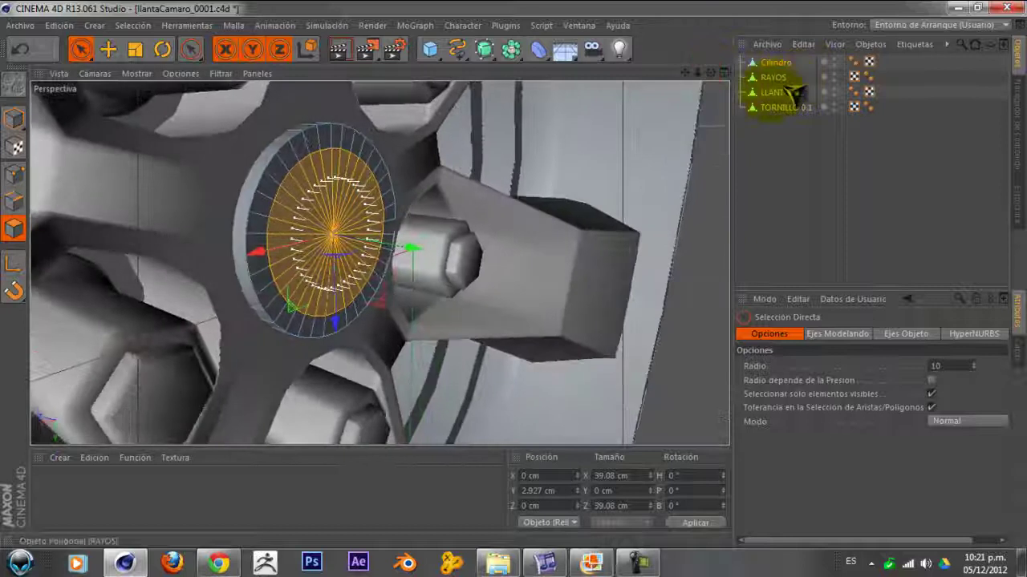
- Extrude the inner disc faces to a -1.7 cm offset and orbit to check
right_click(577, 166)
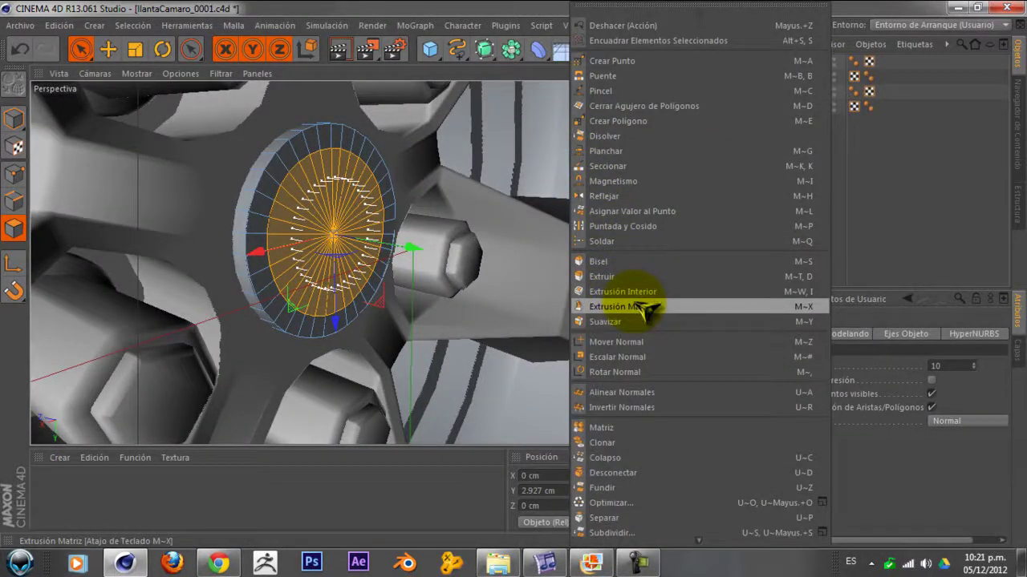
left_click(619, 277)
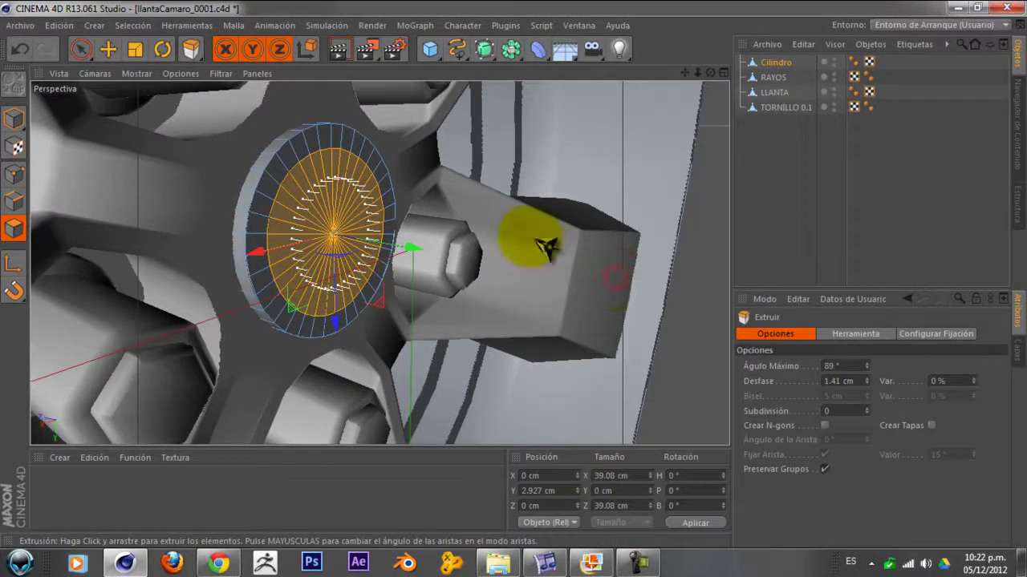
left_click_drag(520, 236, 528, 244)
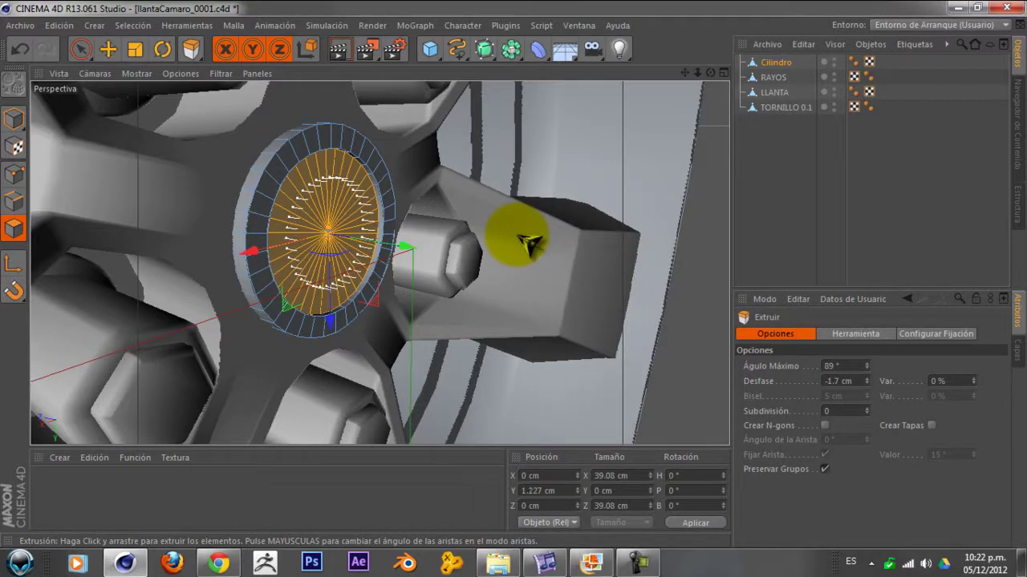
mouse_move(710, 73)
left_mouse_down()
mouse_move(591, 91)
mouse_move(553, 32)
mouse_move(607, 41)
mouse_move(719, 92)
mouse_move(699, 59)
left_mouse_up()
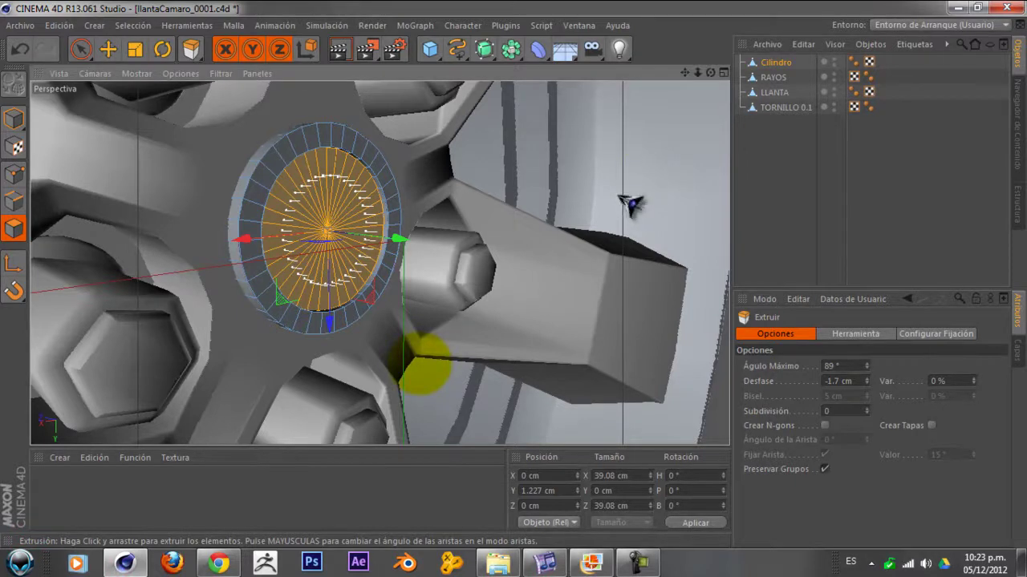
mouse_move(424, 217)
left_mouse_down("alt")
mouse_move(423, 233)
mouse_move(424, 218)
left_mouse_up("alt")
mouse_move(710, 73)
left_mouse_down()
mouse_move(590, 89)
mouse_move(623, 57)
left_mouse_up()
mouse_move(470, 222)
left_mouse_down("alt")
mouse_move(424, 179)
mouse_move(444, 197)
left_mouse_up("alt")
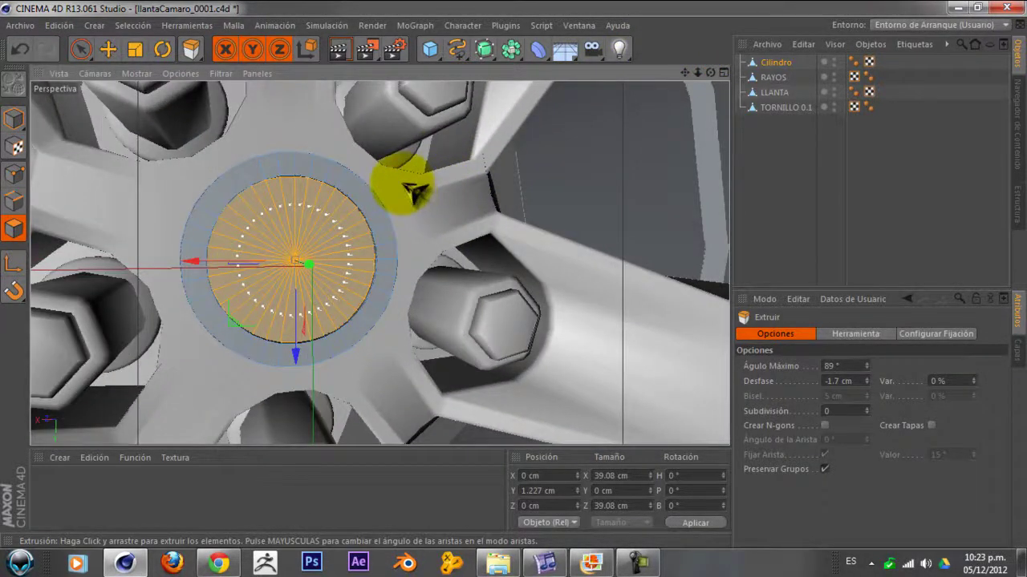
- In Model mode, scale the whole center cap up to 53.3 cm across
left_click(13, 119)
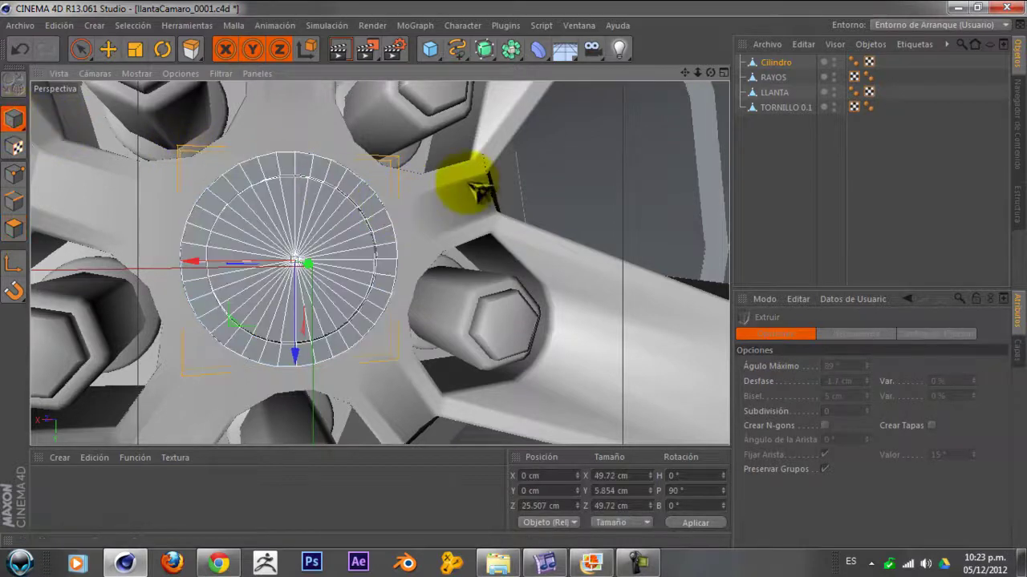
left_click(135, 49)
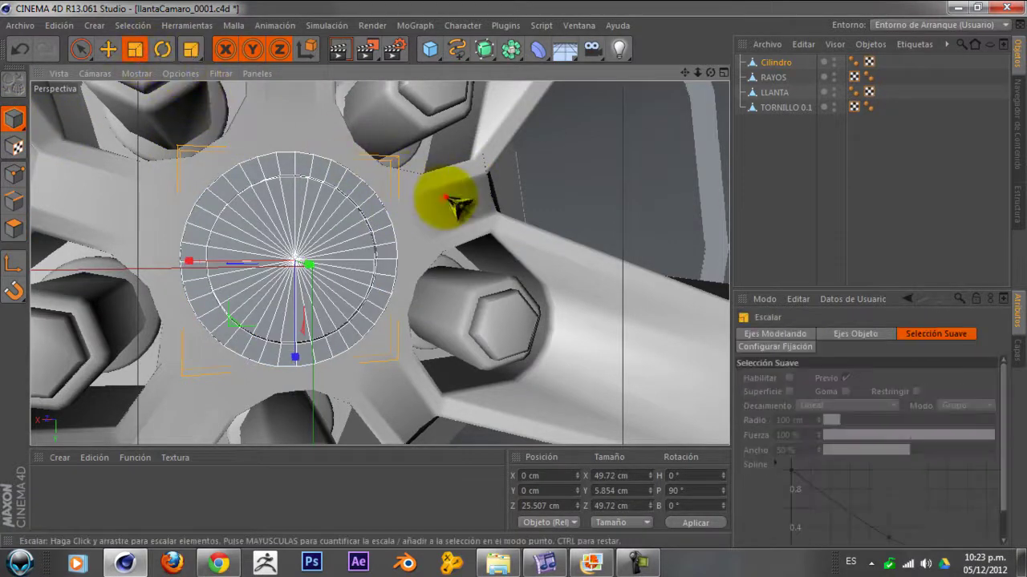
mouse_move(446, 198)
left_mouse_down()
mouse_move(531, 196)
mouse_move(504, 184)
left_mouse_up()
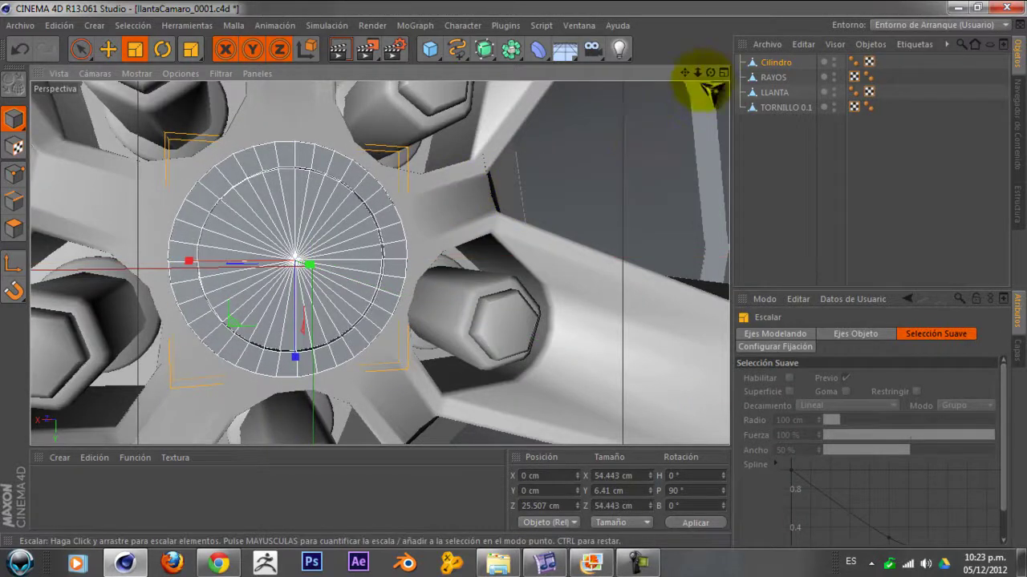
left_click_drag(709, 74, 566, 178)
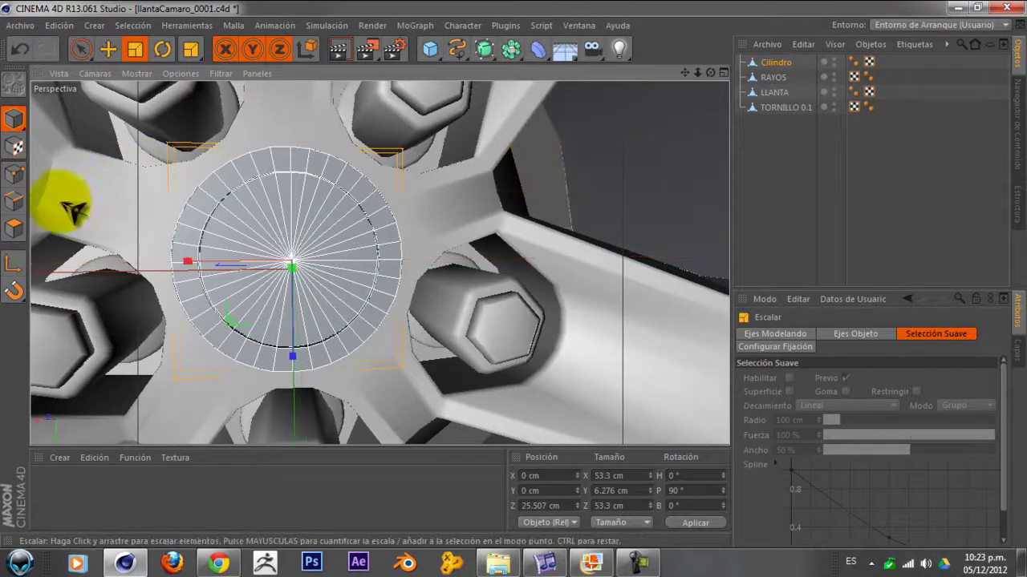
- Return to Polygon mode and select the cap's inner disc faces
left_click(14, 229)
left_click(293, 240)
scroll(307, 247, "up", 1)
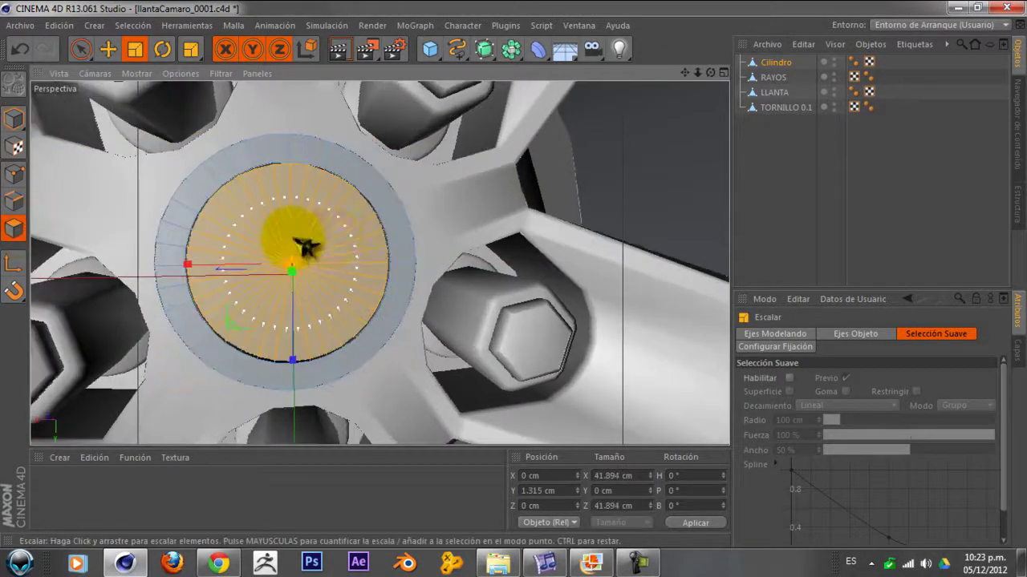
- Inner Extrude the centre face with a 6.3 cm offset, shrinking it to 29.246 cm
right_click(446, 217)
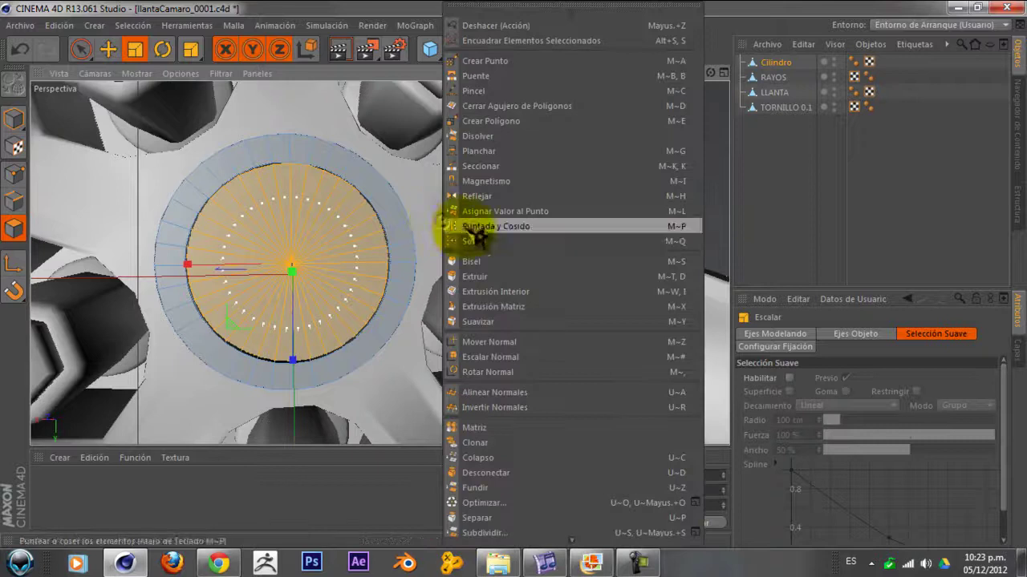
left_click(520, 292)
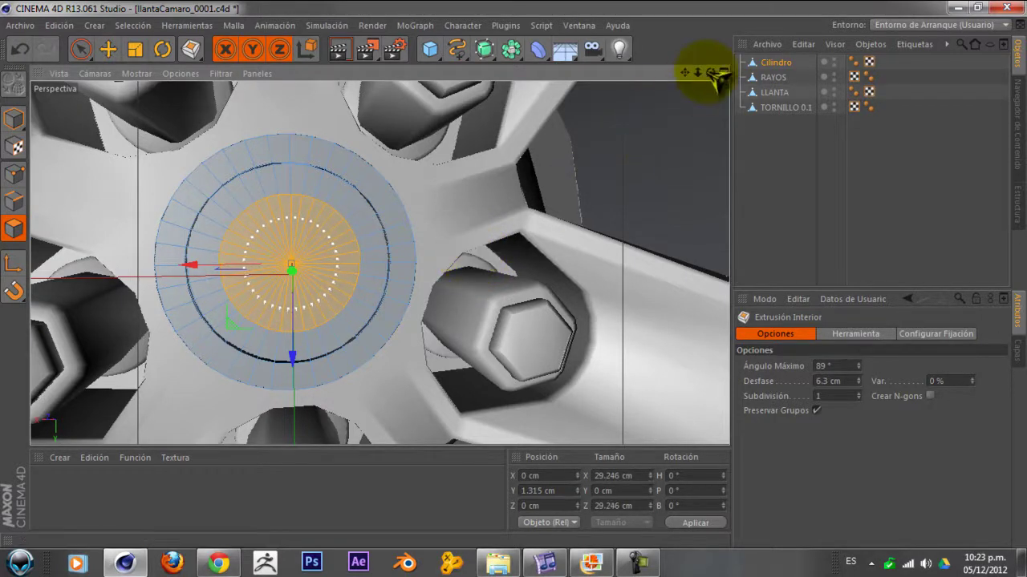
left_click_drag(716, 76, 843, 87)
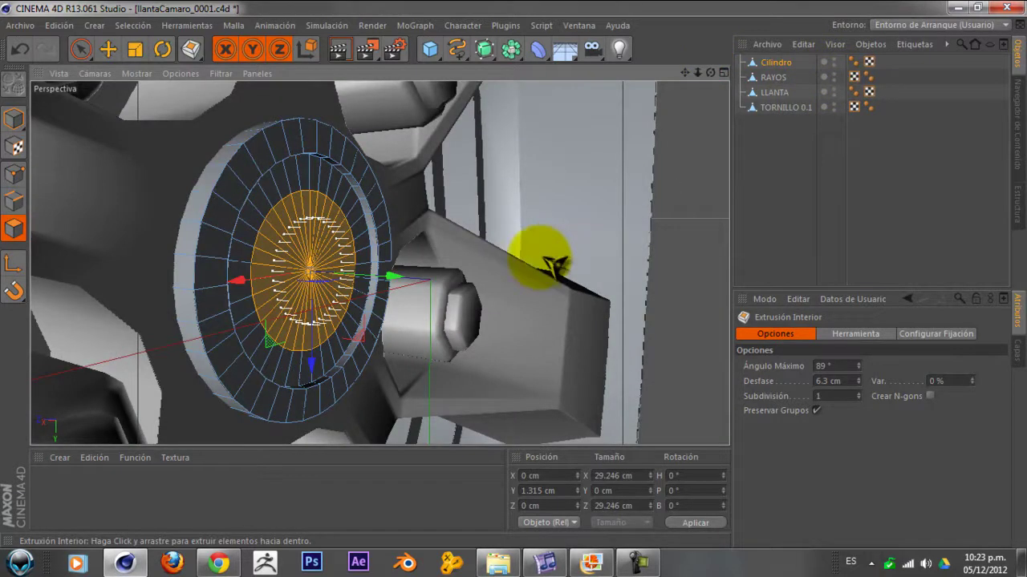
left_click_drag(410, 284, 432, 287)
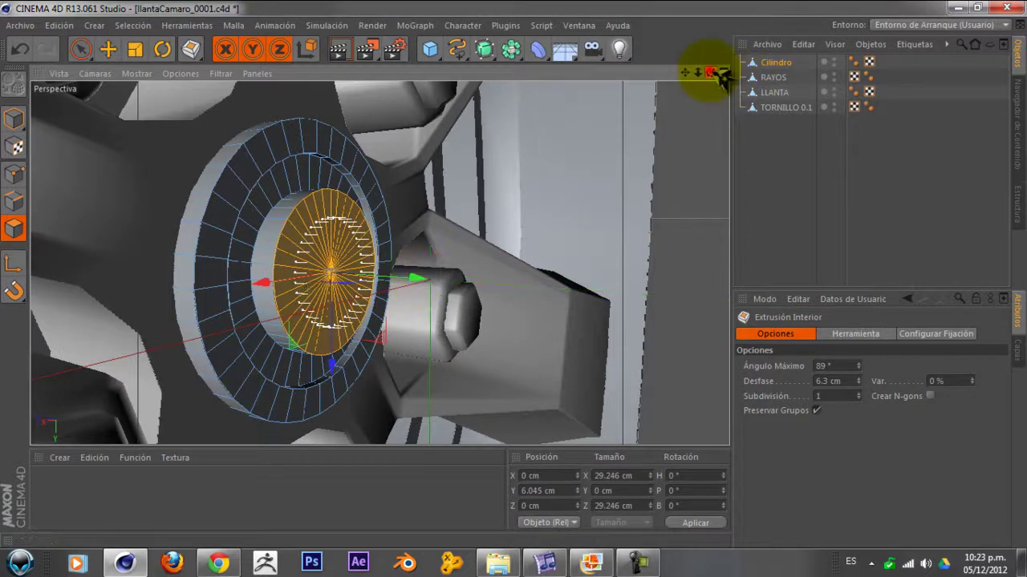
left_click_drag(711, 73, 772, 96)
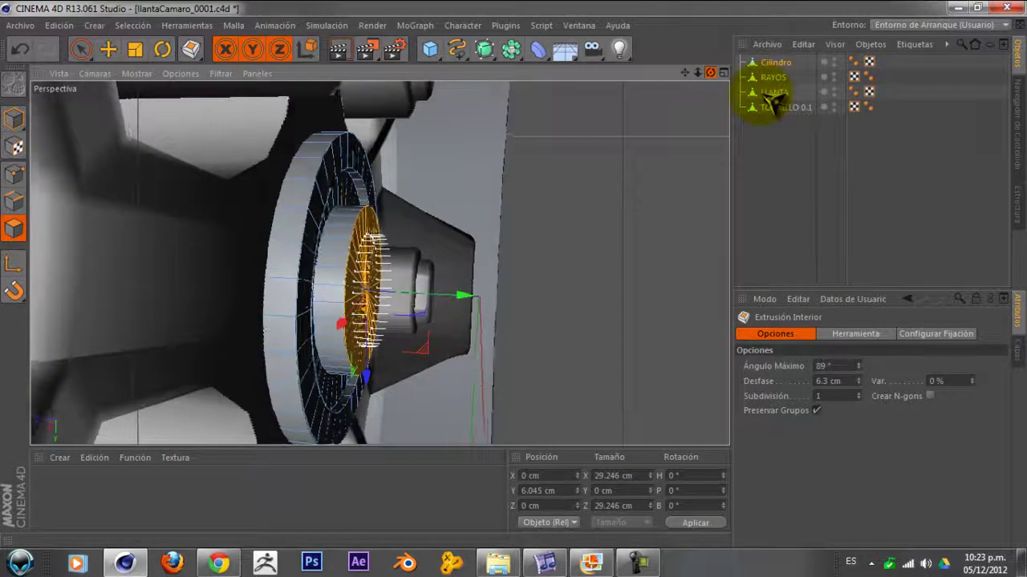
left_click_drag(772, 96, 774, 87)
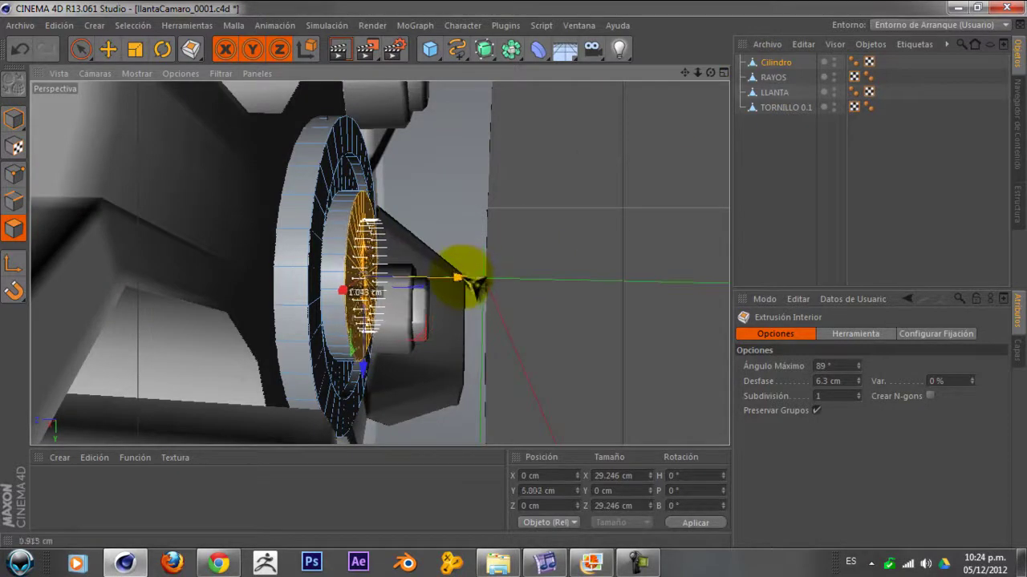
left_click_drag(341, 290, 338, 291)
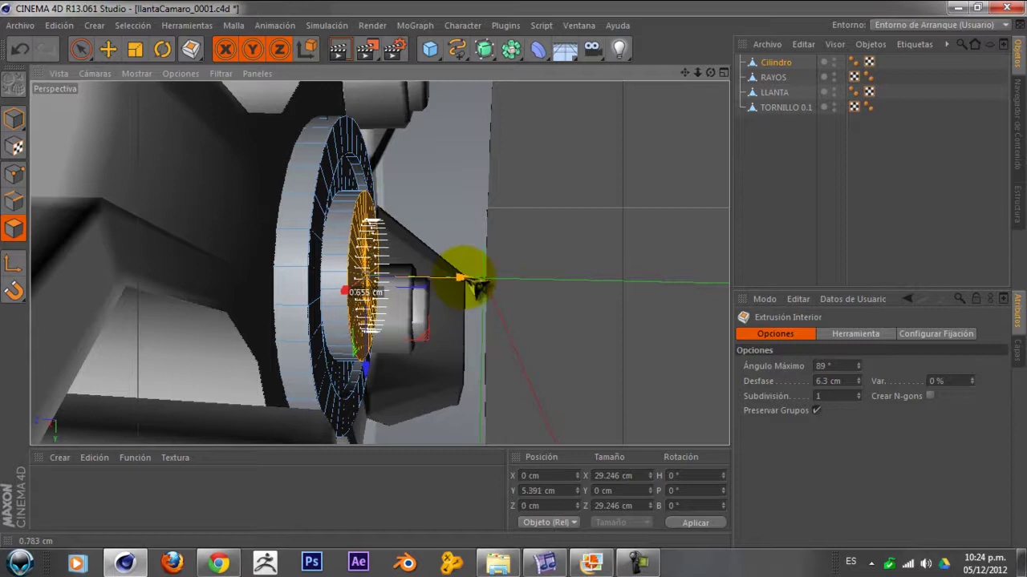
- Render a preview of the active view and recentre the hub among the lug nuts
left_click_drag(720, 73, 461, 92)
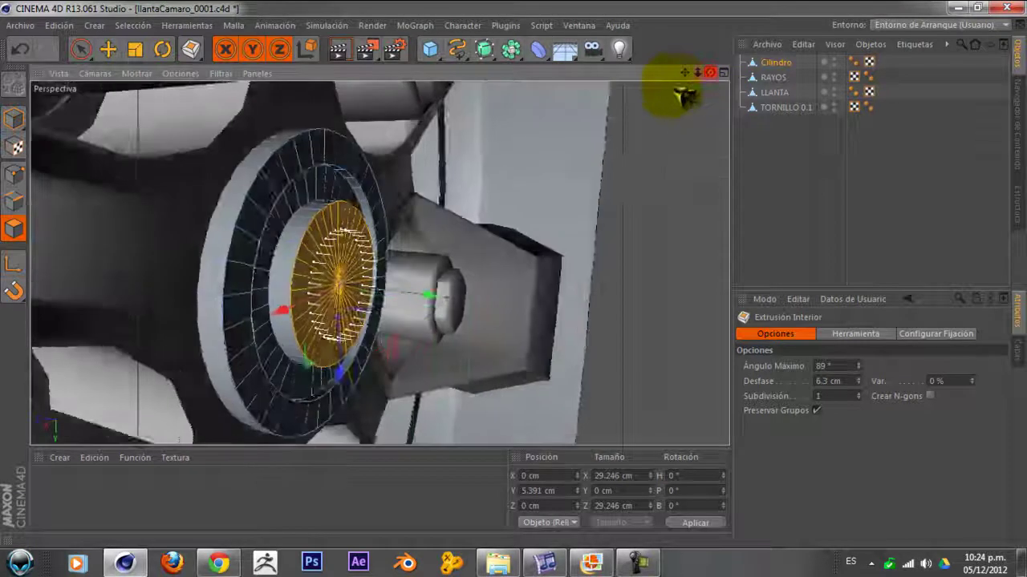
left_click(346, 51)
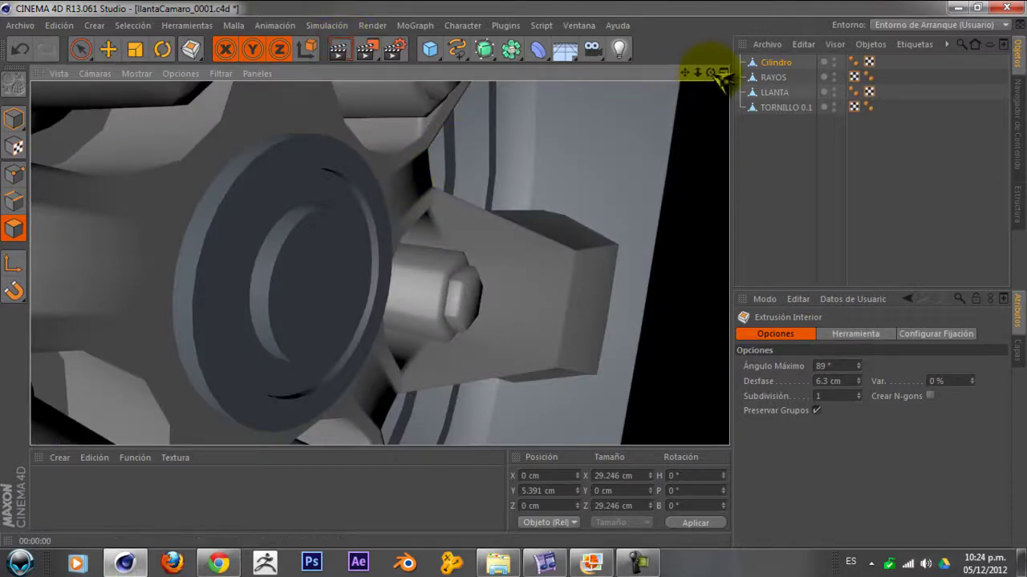
mouse_move(716, 74)
left_mouse_down()
mouse_move(639, 113)
mouse_move(659, 58)
mouse_move(597, 186)
left_mouse_up()
mouse_move(591, 227)
left_mouse_down()
mouse_move(470, 229)
mouse_move(557, 222)
mouse_move(418, 259)
left_mouse_up()
- Paint-select part of the cap's outer ring with Live Selection, then undo that partial selection
scroll(418, 259, "up", 2)
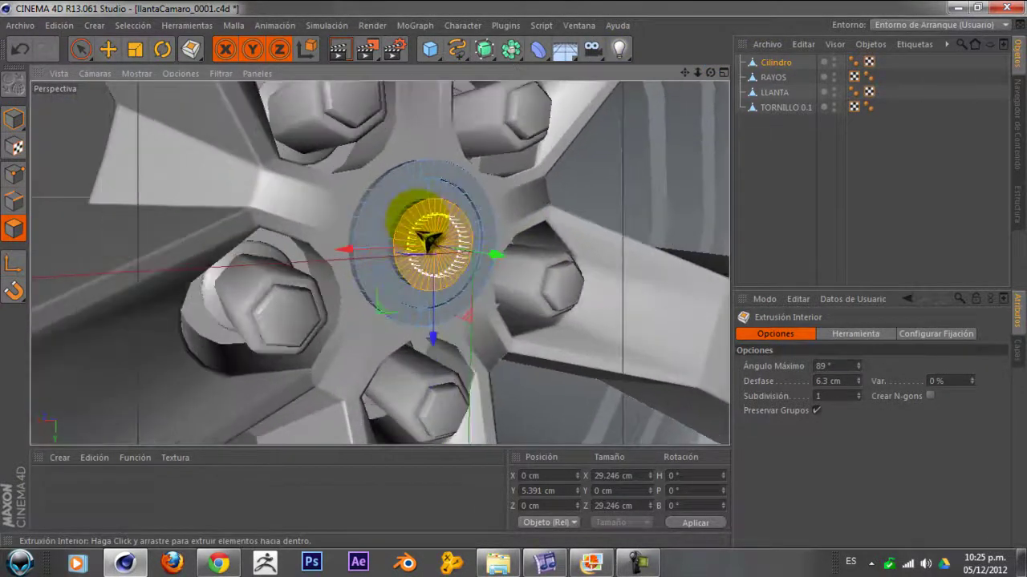
scroll(428, 226, "up", 3)
scroll(401, 197, "up", 1)
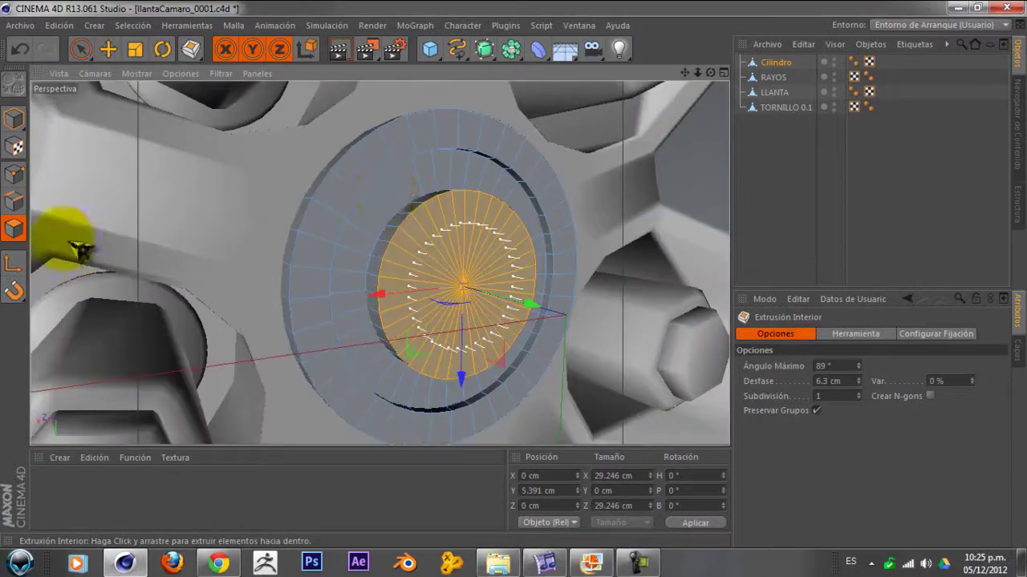
left_click(81, 49)
mouse_move(376, 151)
left_mouse_down()
mouse_move(343, 181)
mouse_move(311, 321)
mouse_move(385, 427)
mouse_move(513, 427)
left_mouse_up()
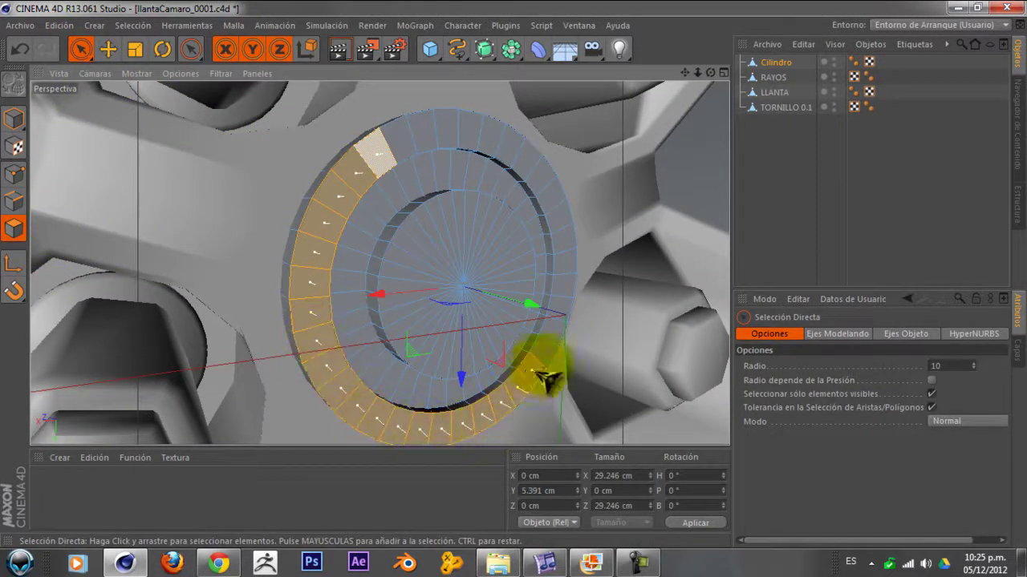
mouse_move(546, 377)
left_mouse_down()
mouse_move(584, 294)
mouse_move(546, 172)
mouse_move(579, 214)
left_mouse_up()
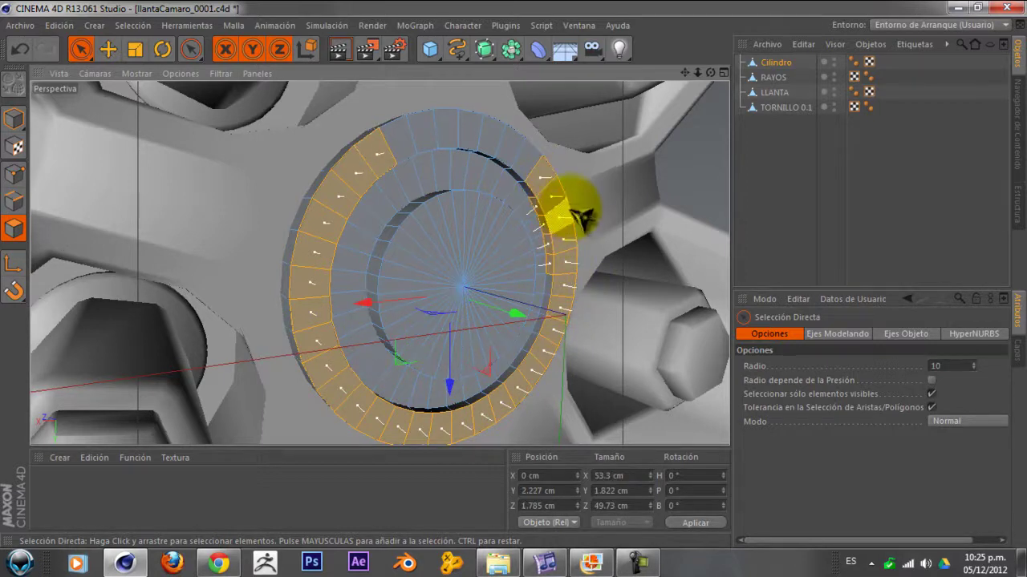
key("ctrl+z")
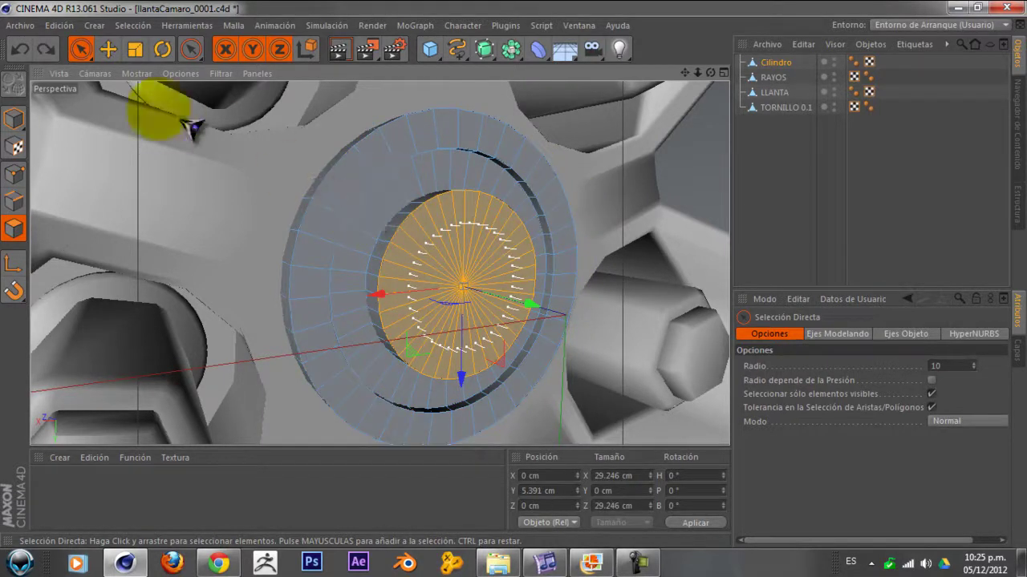
- Loop-select the entire outer ring of the cap with Selección Cíclica
left_click(129, 26)
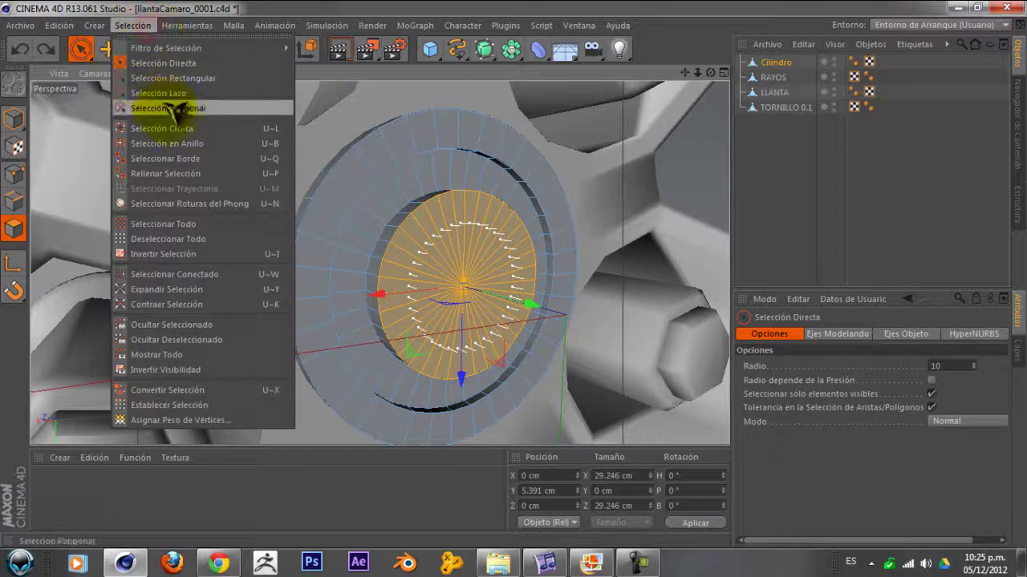
left_click(184, 134)
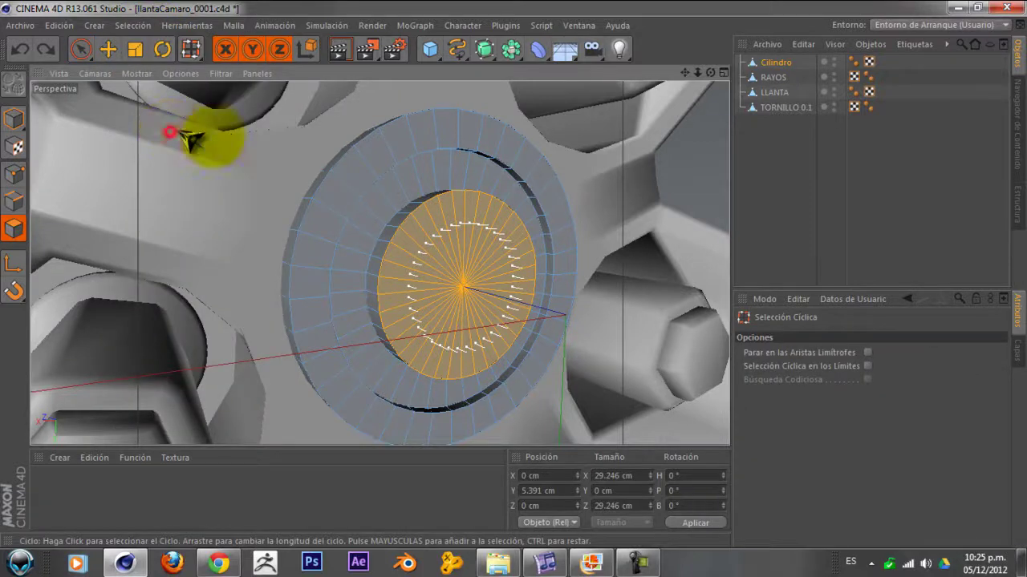
left_click(377, 170)
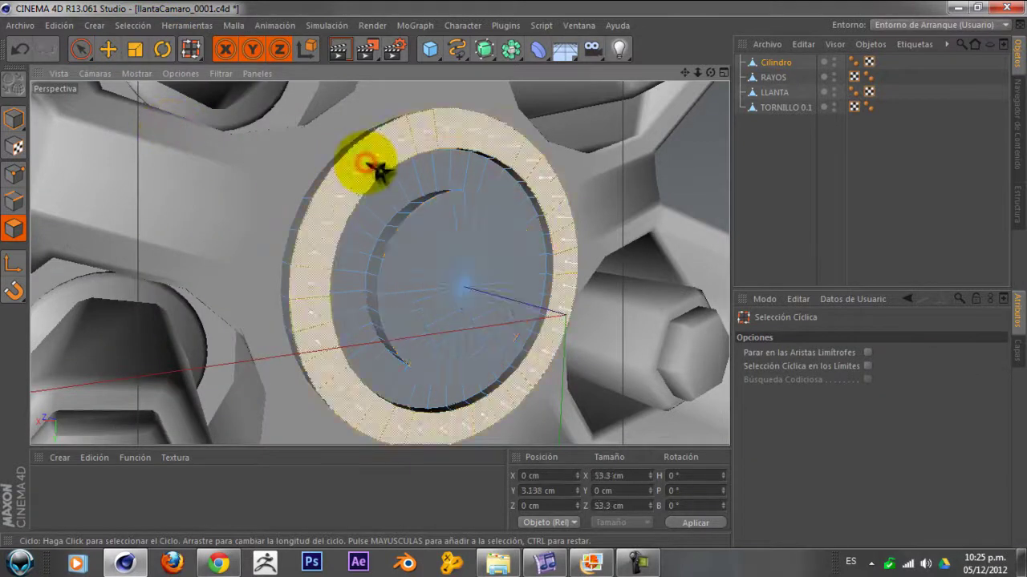
- Inset the selected outer ring by 0.7 cm with Extrusión Interior, orbiting to check the band
right_click(591, 143)
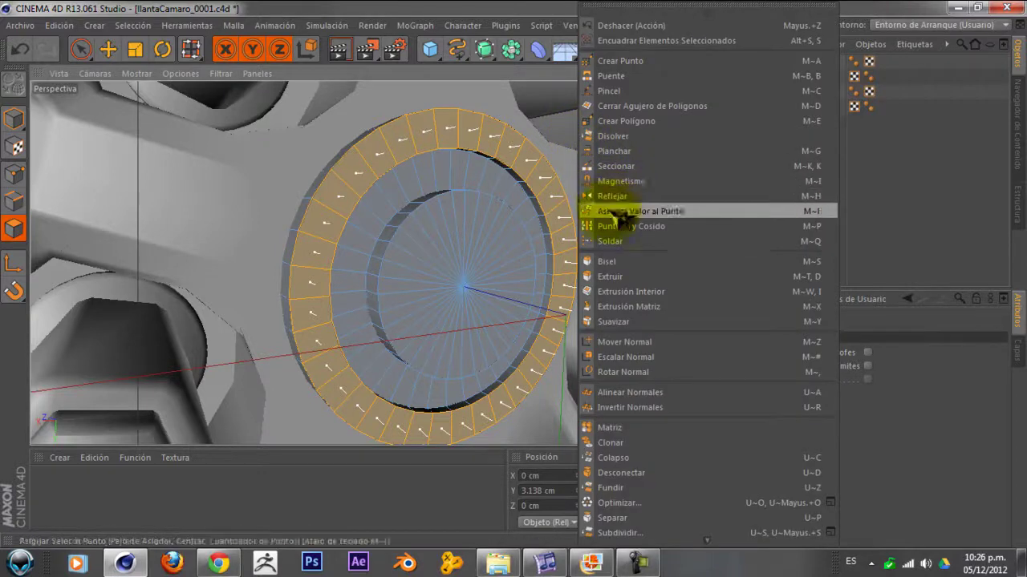
left_click(630, 292)
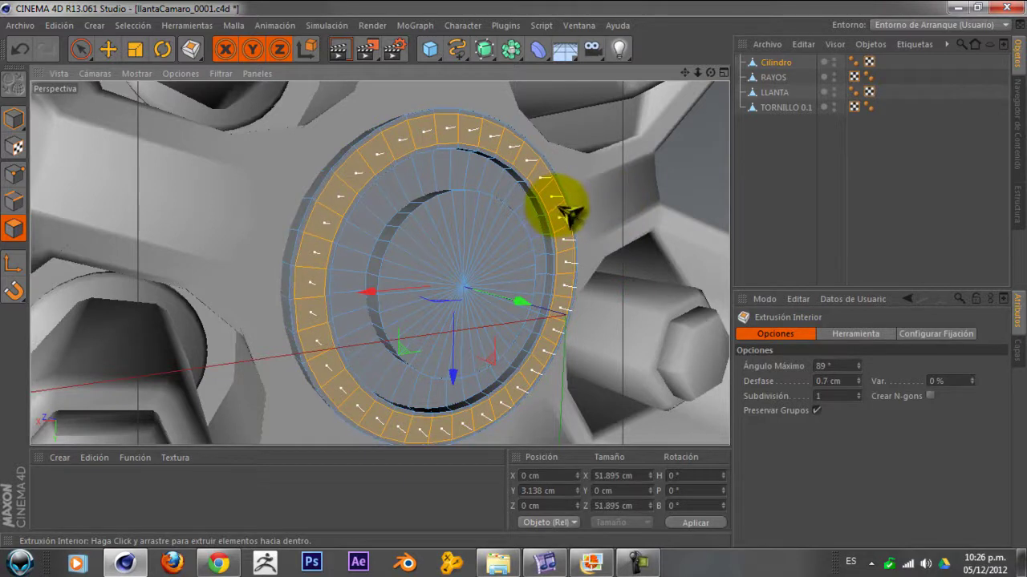
left_click_drag(710, 73, 818, 80)
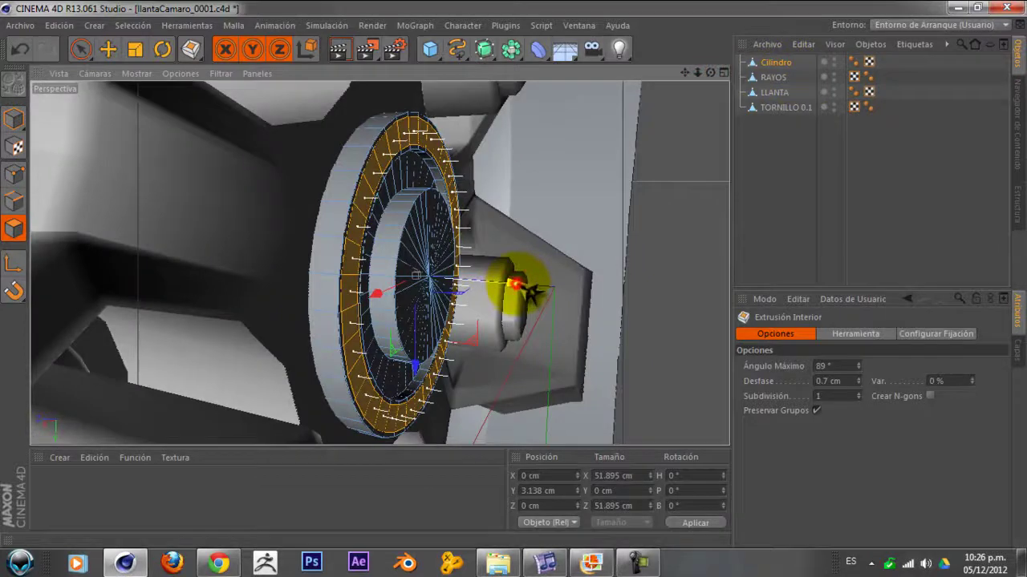
left_click_drag(529, 291, 534, 290)
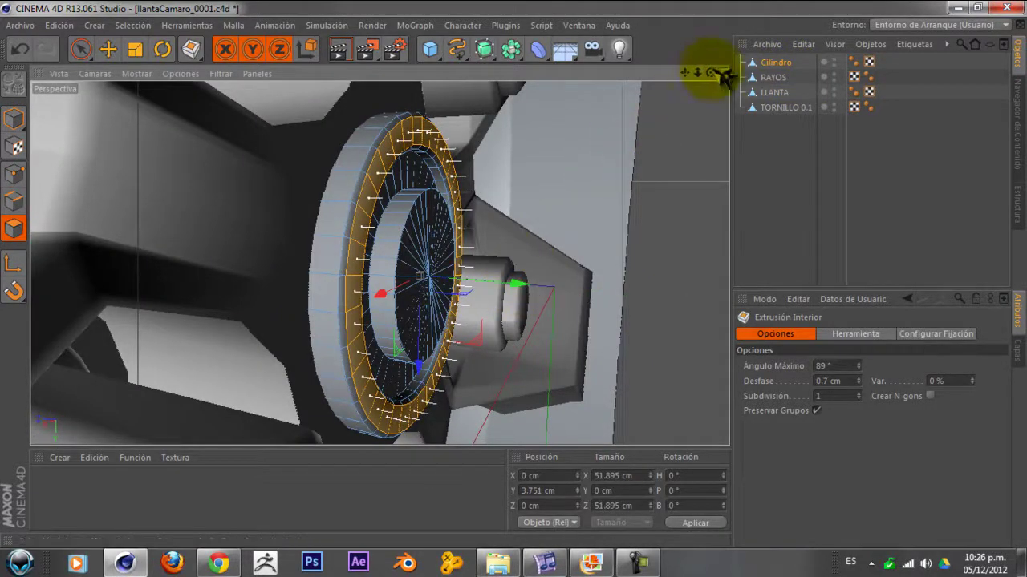
mouse_move(718, 72)
left_mouse_down()
mouse_move(665, 80)
mouse_move(607, 50)
mouse_move(601, 57)
mouse_move(619, 62)
mouse_move(653, 41)
left_mouse_up()
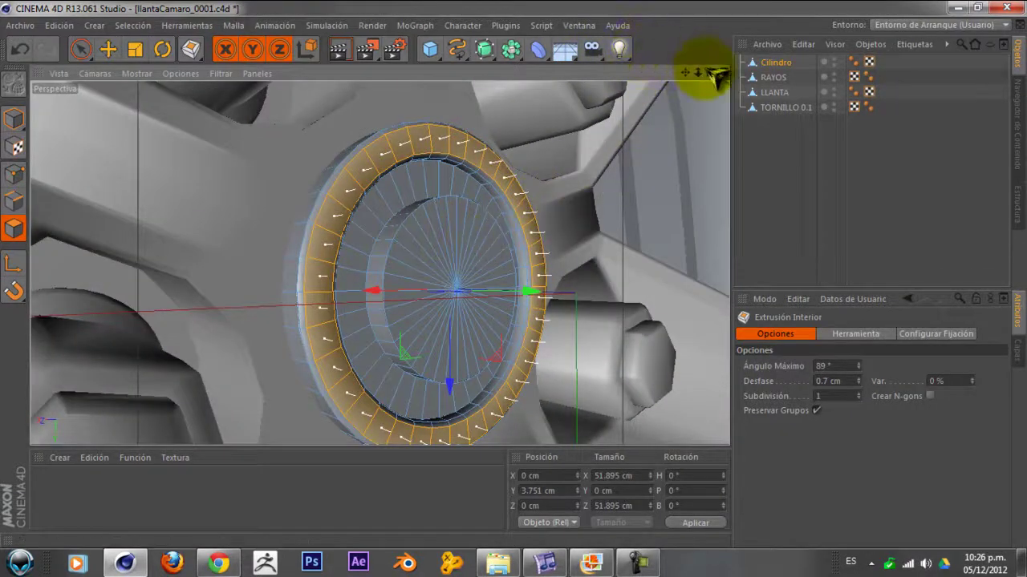
mouse_move(721, 74)
left_mouse_down()
mouse_move(665, 92)
mouse_move(653, 137)
mouse_move(688, 184)
mouse_move(619, 41)
mouse_move(672, 92)
mouse_move(628, 87)
left_mouse_up()
- Paint-select the centre disc polygons of the cap with Live Selection
left_click(80, 50)
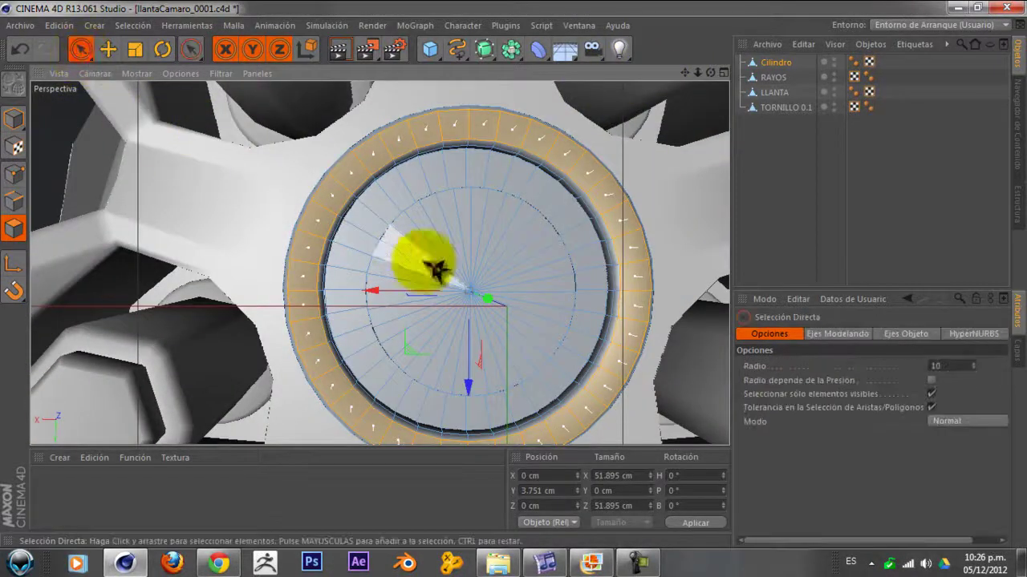
mouse_move(457, 249)
left_mouse_down()
mouse_move(419, 372)
mouse_move(481, 316)
mouse_move(449, 236)
left_mouse_up()
mouse_move(713, 72)
left_mouse_down()
mouse_move(786, 92)
mouse_move(790, 115)
left_mouse_up()
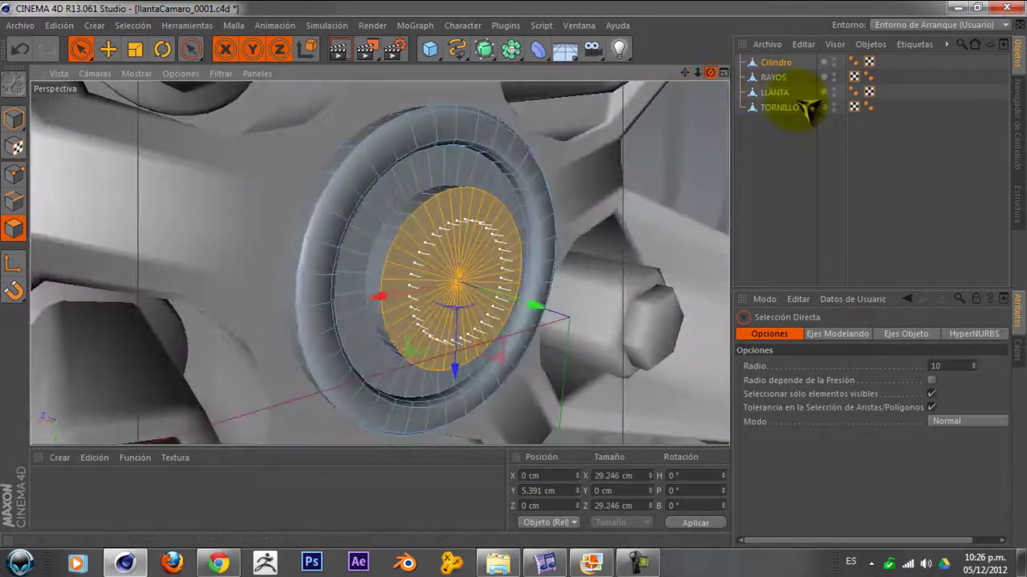
- Inset the centre disc again with Extrusión Interior, leaving a thin ring around a smaller disc
right_click(641, 215)
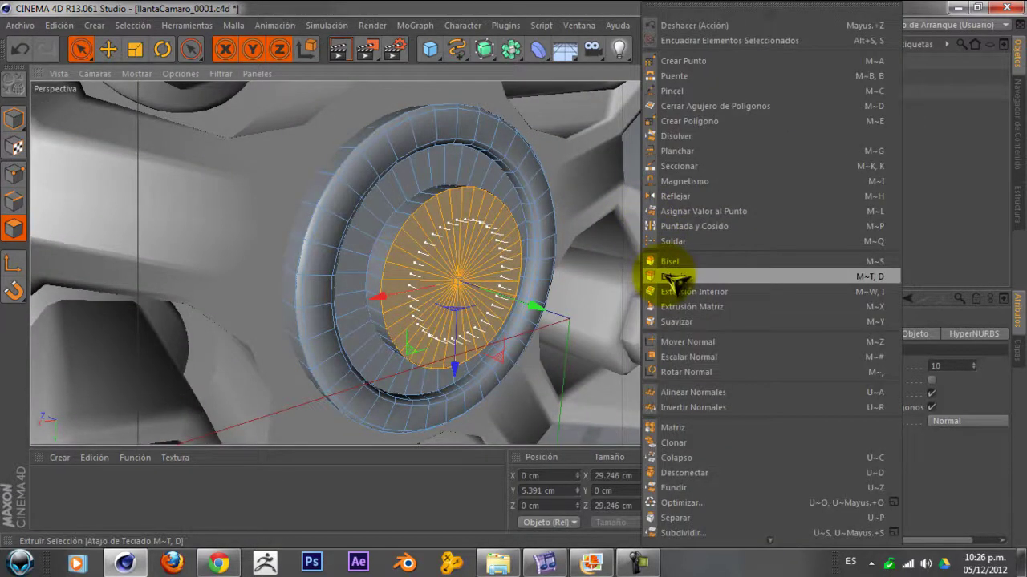
left_click(683, 292)
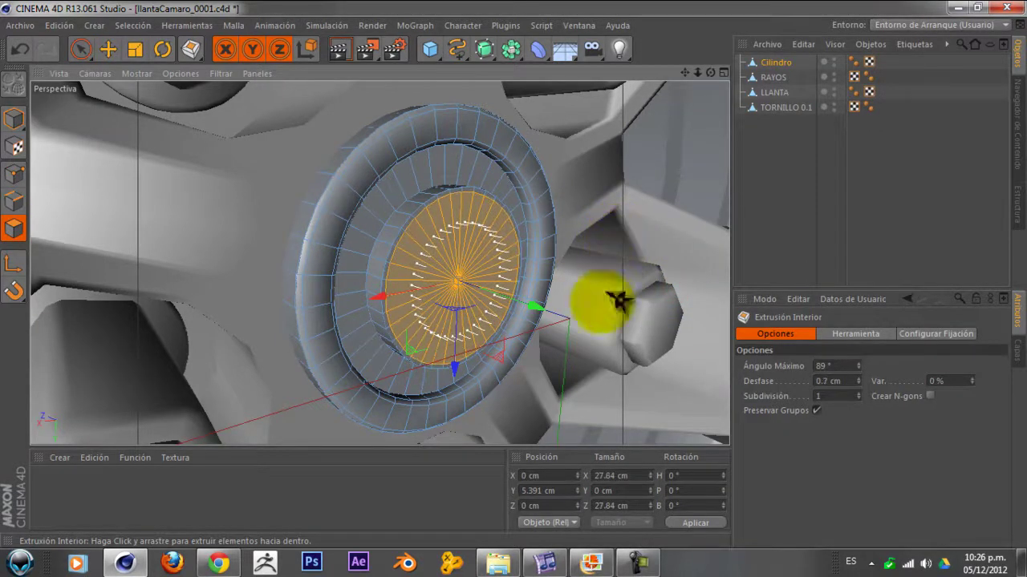
left_click_drag(557, 315, 561, 316)
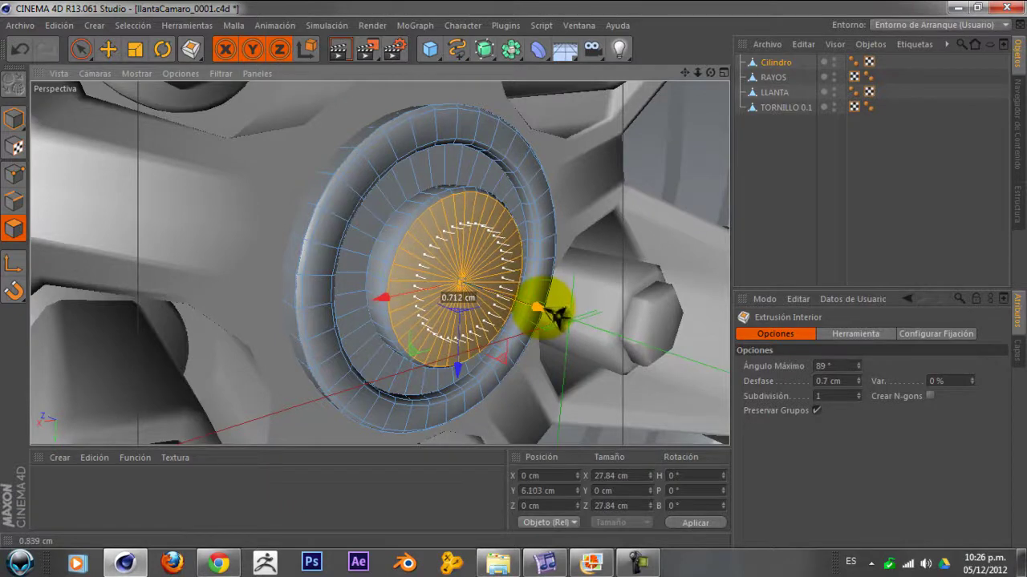
left_click_drag(555, 314, 557, 315)
mouse_move(716, 76)
left_mouse_down()
mouse_move(807, 96)
mouse_move(837, 114)
mouse_move(714, 101)
mouse_move(688, 74)
mouse_move(676, 34)
mouse_move(649, 35)
mouse_move(625, 12)
mouse_move(646, 26)
mouse_move(607, 23)
mouse_move(648, 23)
mouse_move(683, 116)
mouse_move(619, 88)
mouse_move(623, 46)
mouse_move(600, 41)
left_mouse_up()
scroll(559, 205, "up", 2)
scroll(559, 204, "up", 2)
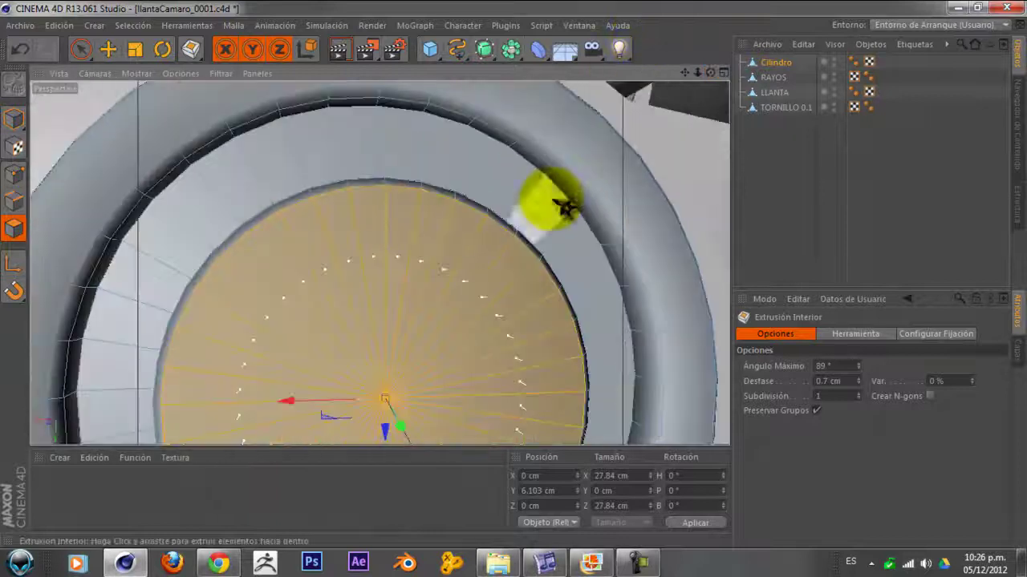
scroll(550, 204, "up", 2)
right_click(550, 205)
- Cut a new edge loop along the cap's rim with the Knife in Loop mode, in Edges mode
left_click(588, 166)
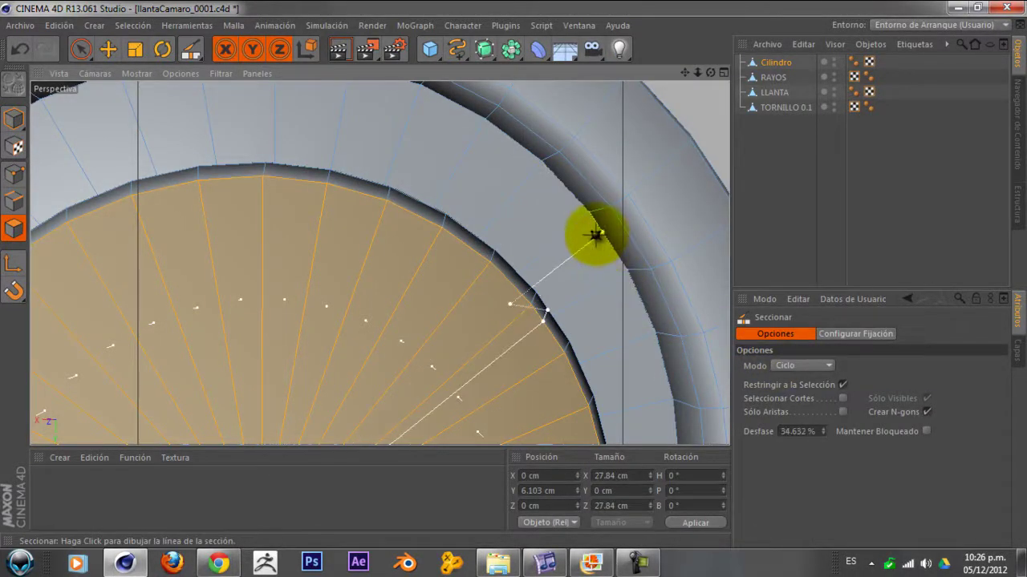
scroll(597, 229, "up", 1)
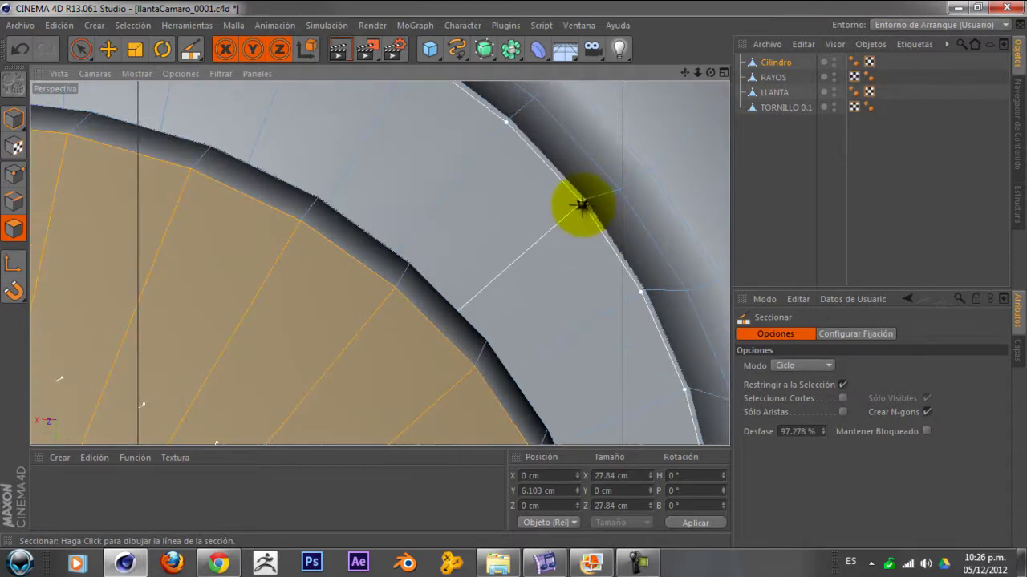
left_click(14, 174)
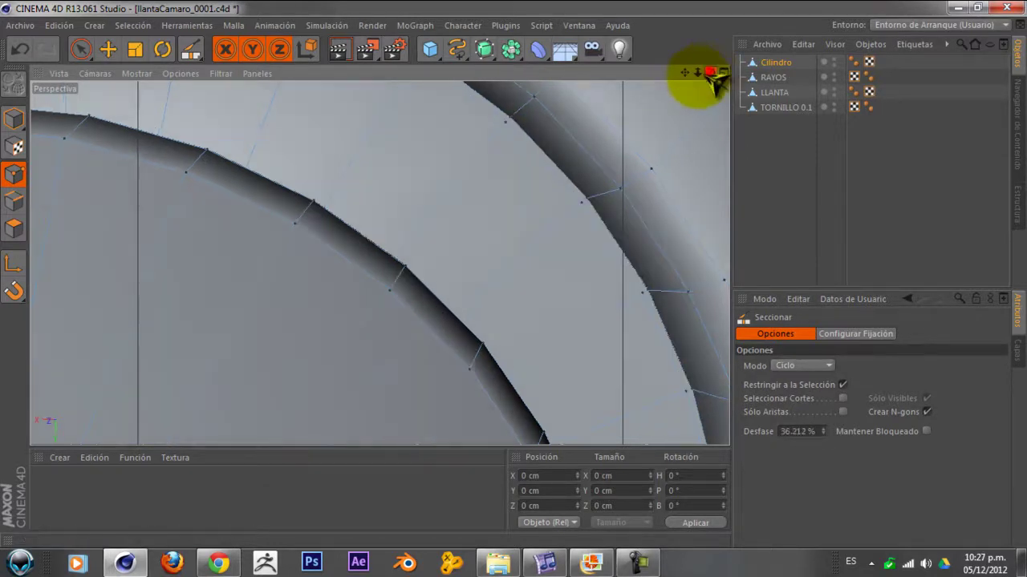
mouse_move(710, 72)
left_mouse_down()
mouse_move(649, 110)
mouse_move(631, 108)
left_mouse_up()
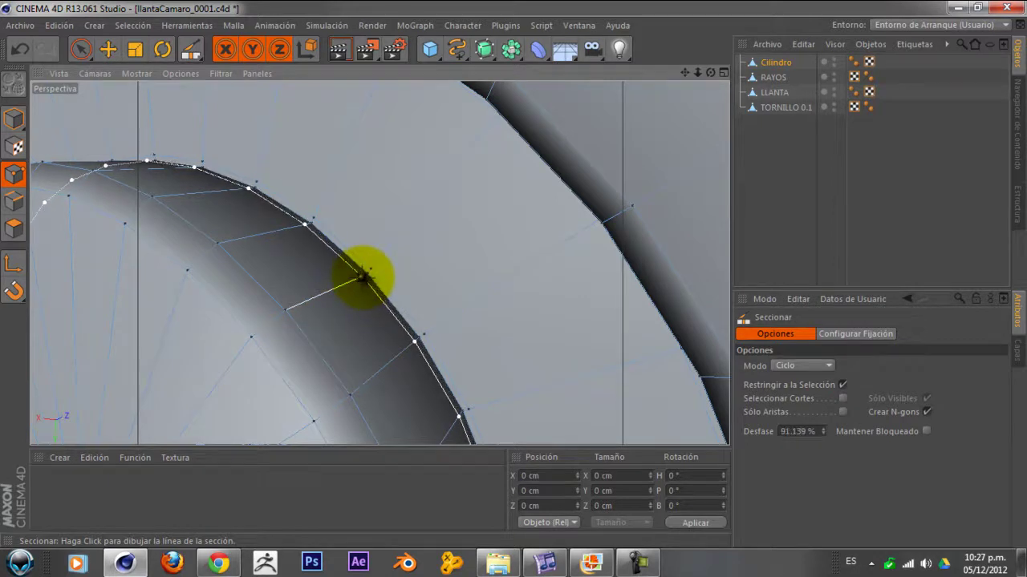
left_click(365, 278)
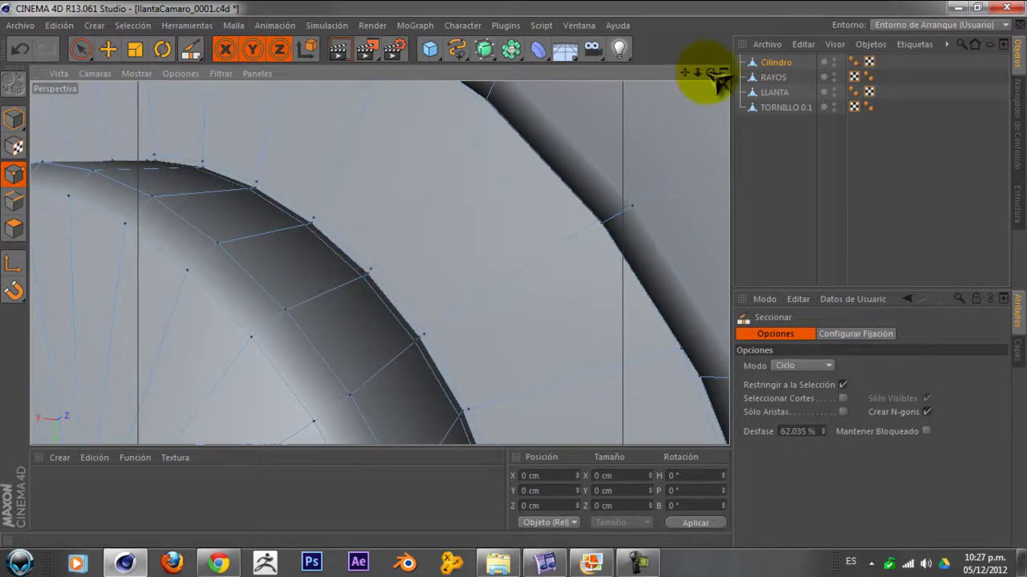
- Orbit around the cap to review the stepped rings, then deselect the centre cap cylinder
left_click_drag(710, 74, 729, 41)
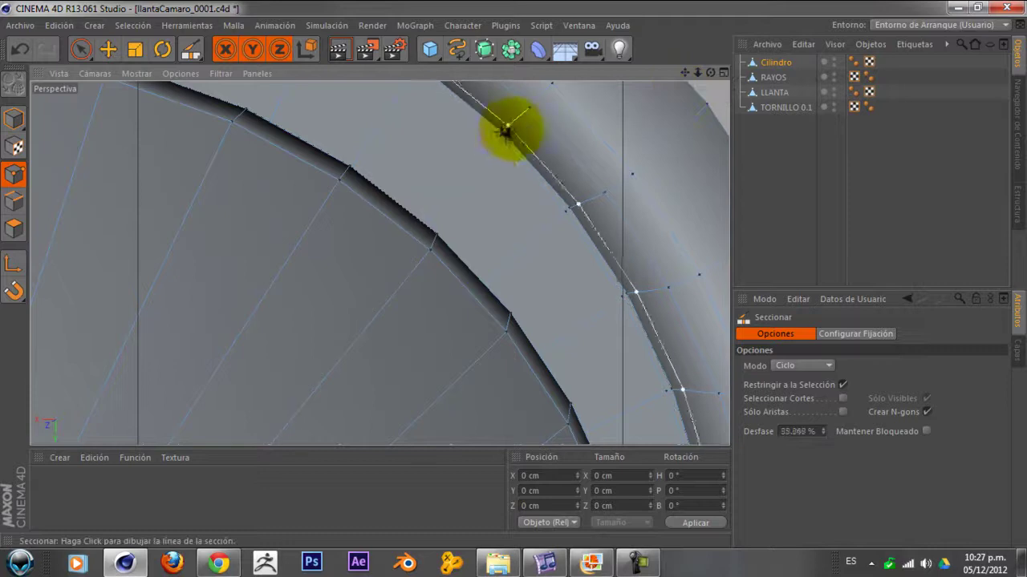
left_click_drag(710, 73, 666, 95)
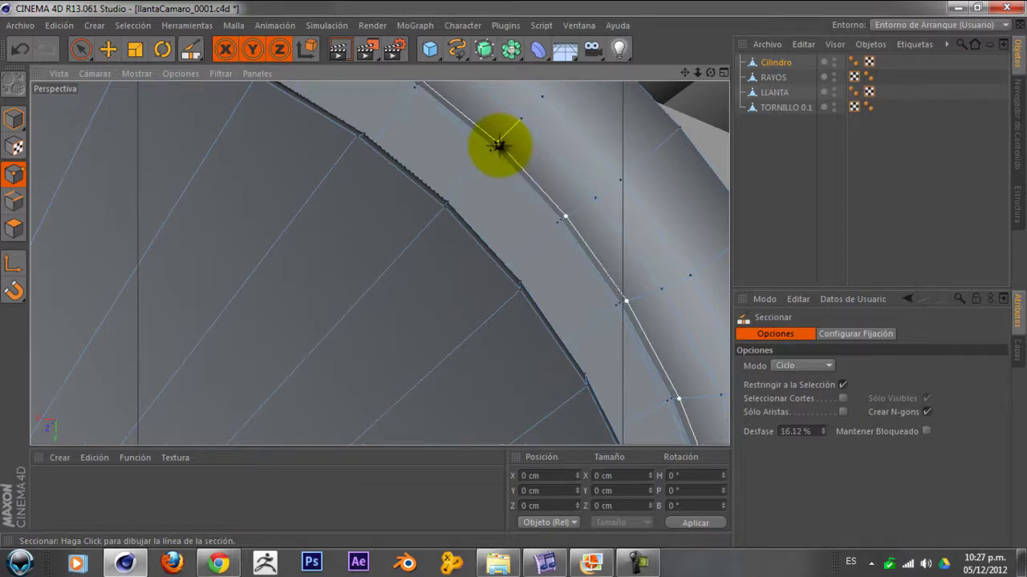
scroll(502, 164, "down", 5)
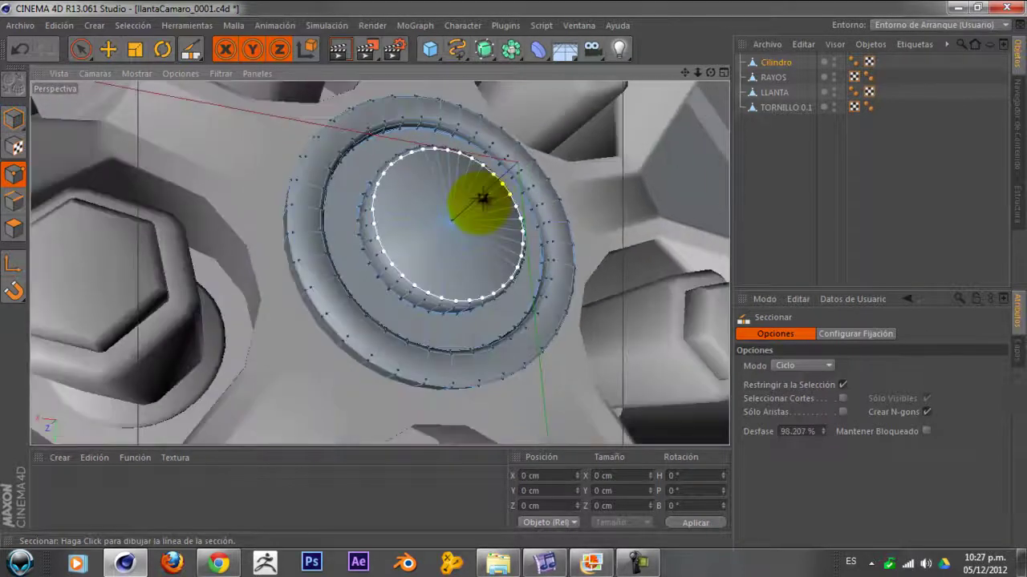
left_click_drag(470, 201, 435, 268, "alt")
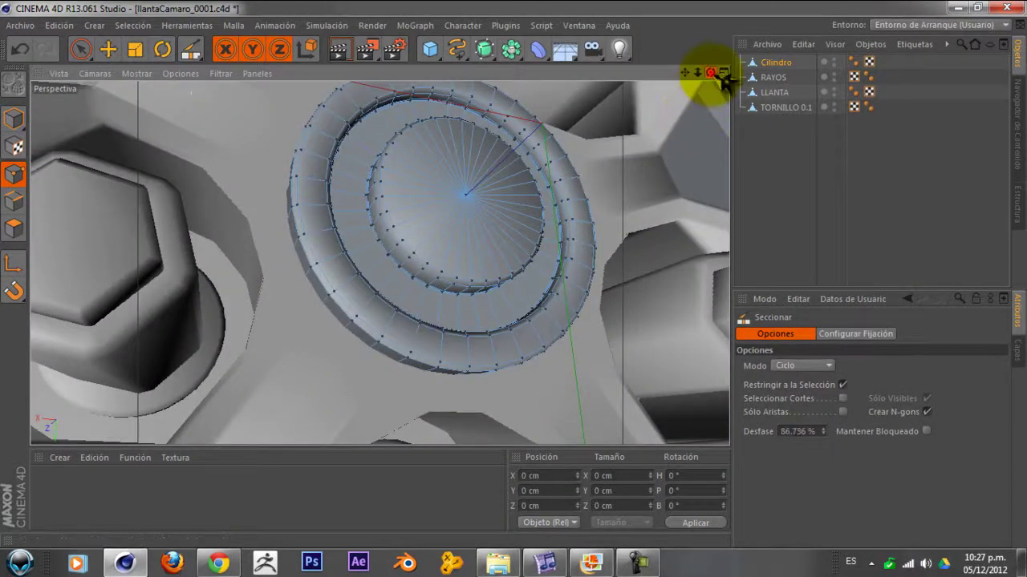
left_click_drag(710, 73, 676, 149)
scroll(435, 291, "down", 5)
scroll(543, 212, "up", 4)
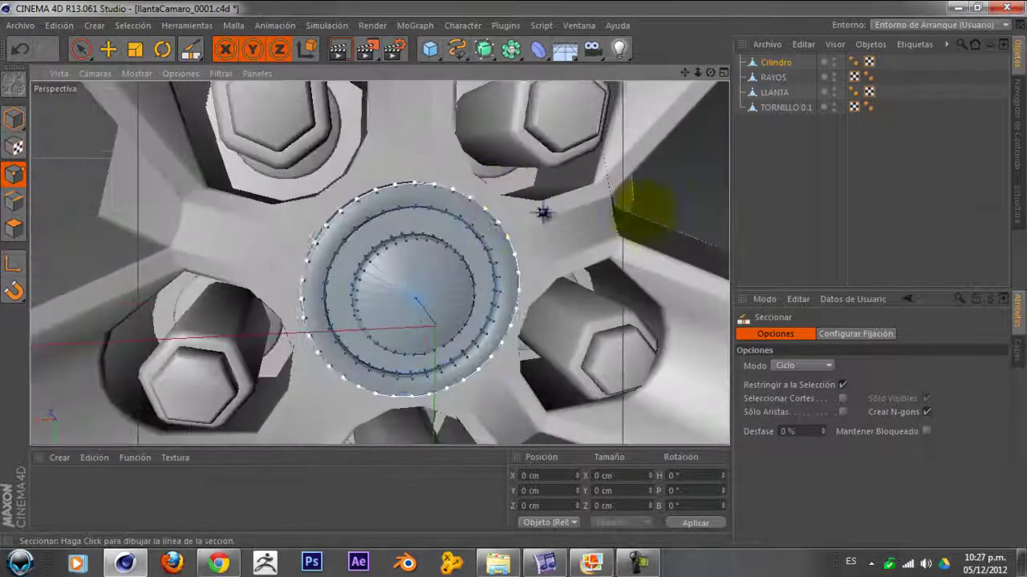
scroll(543, 213, "down", 2)
left_click(757, 172)
left_click_drag(482, 252, 458, 268, "alt")
scroll(488, 255, "down", 2)
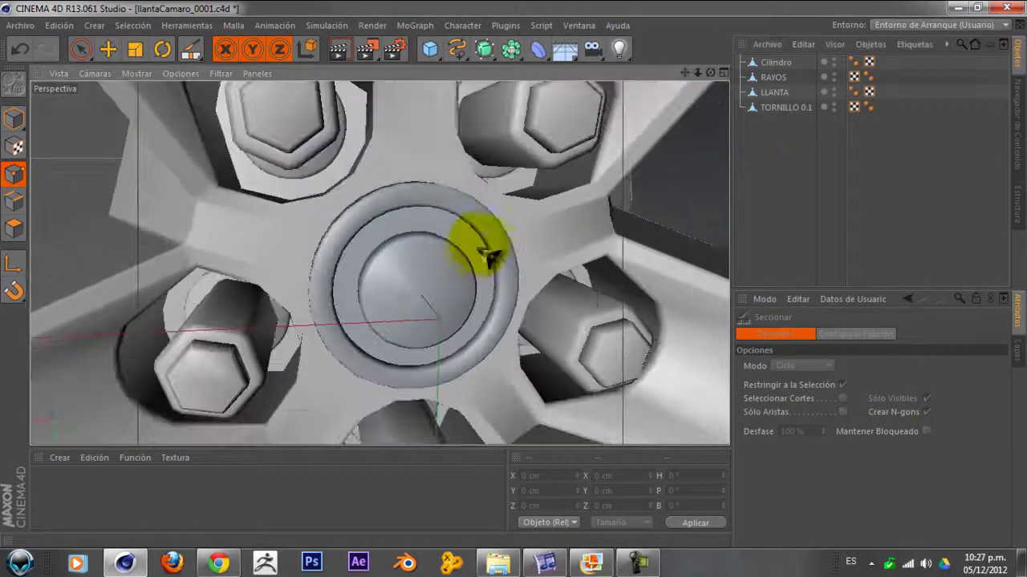
- Add a HyperNURBS object, place Cilindro under it, and preview the smoothed cap
left_click(488, 50)
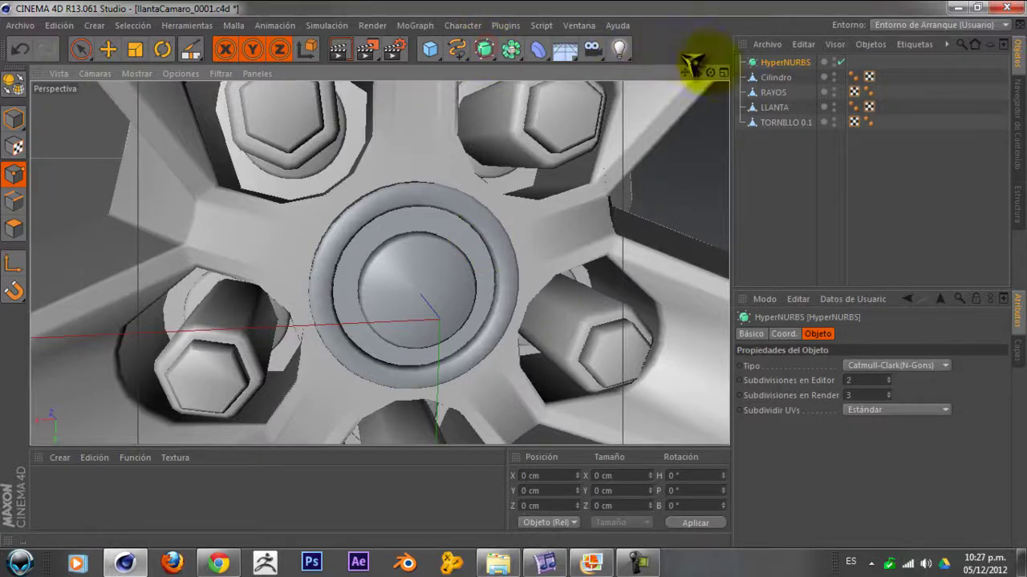
left_click_drag(791, 80, 782, 66)
left_click(755, 171)
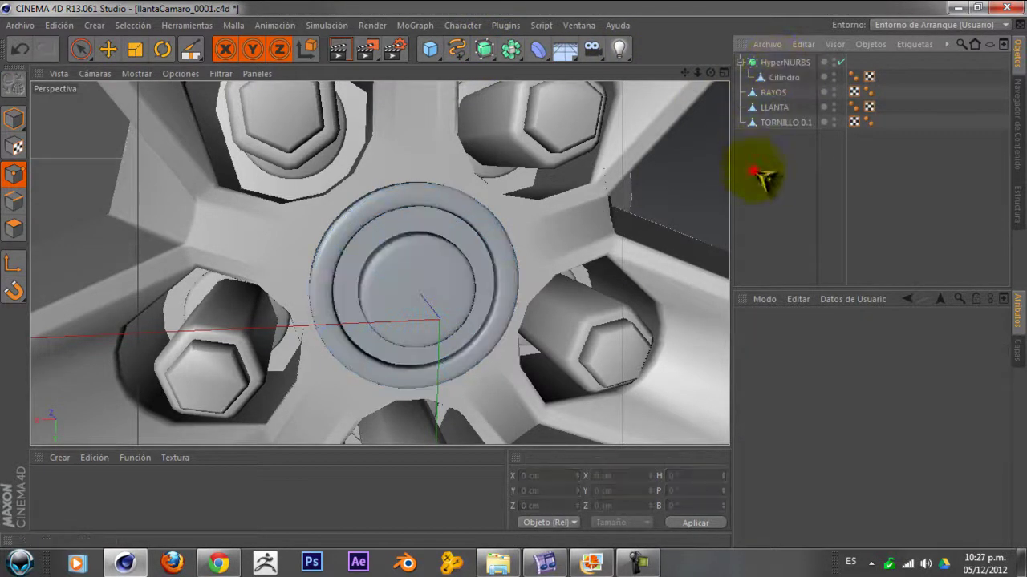
mouse_move(487, 242)
left_mouse_down("alt")
mouse_move(447, 305)
mouse_move(415, 302)
left_mouse_up("alt")
- Toggle the Usar OpenGL option in Edit > Preferences
left_click(60, 29)
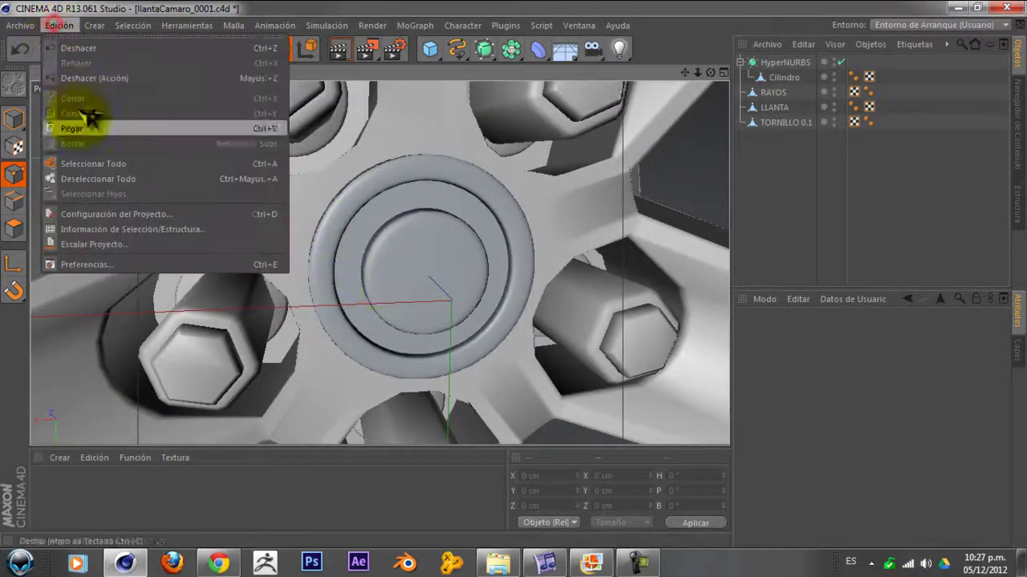
left_click(87, 264)
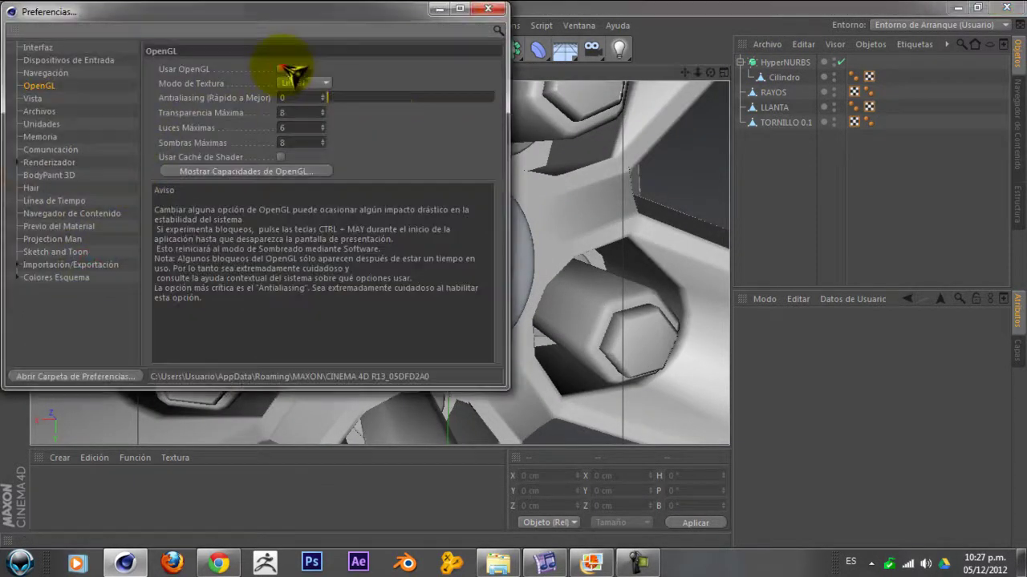
left_click(281, 69)
left_click(487, 8)
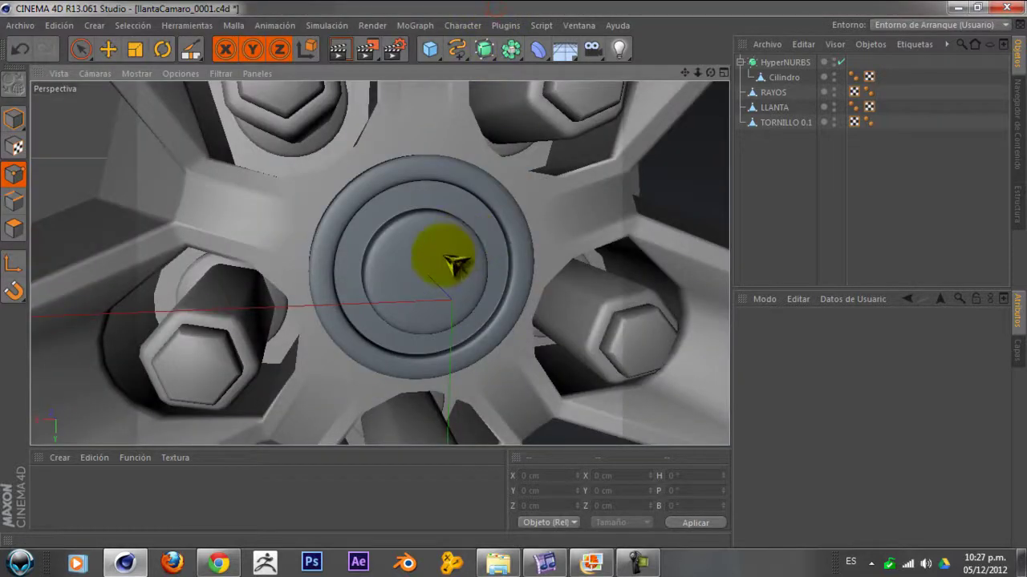
- Zoom out and orbit to review the rounded cap on the whole wheel
scroll(454, 265, "up", 2)
mouse_move(719, 74)
left_mouse_down()
mouse_move(837, 41)
mouse_move(729, 57)
mouse_move(650, 92)
left_mouse_up()
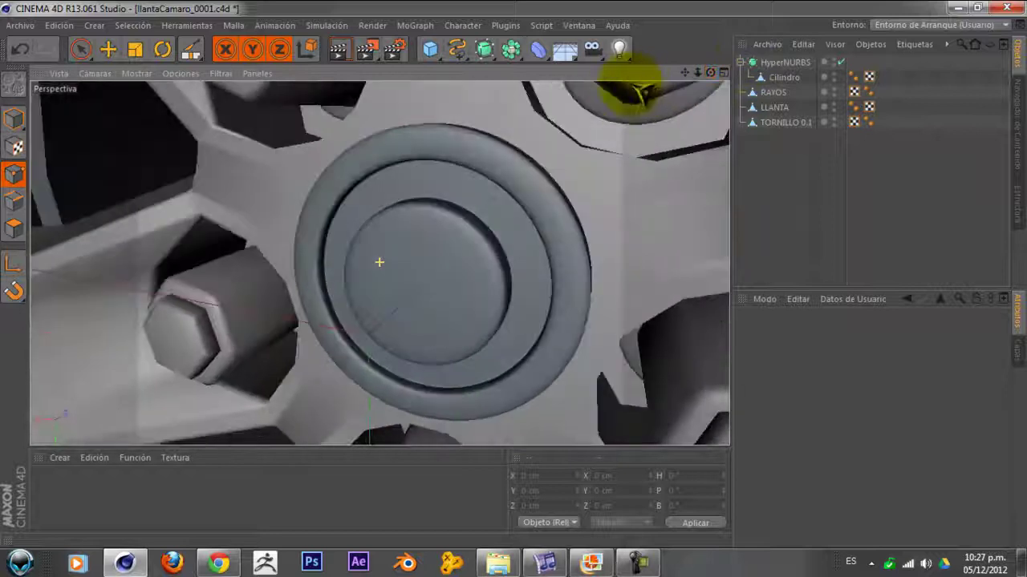
scroll(378, 212, "down", 3)
scroll(385, 212, "down", 3)
scroll(374, 208, "down", 2)
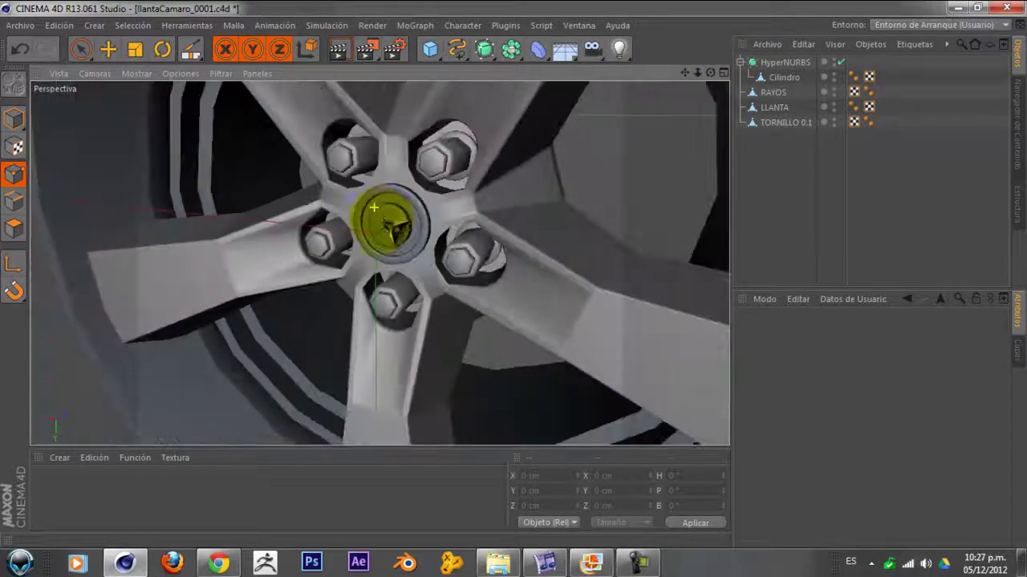
scroll(390, 222, "down", 2)
scroll(389, 229, "down", 2)
scroll(390, 236, "down", 2)
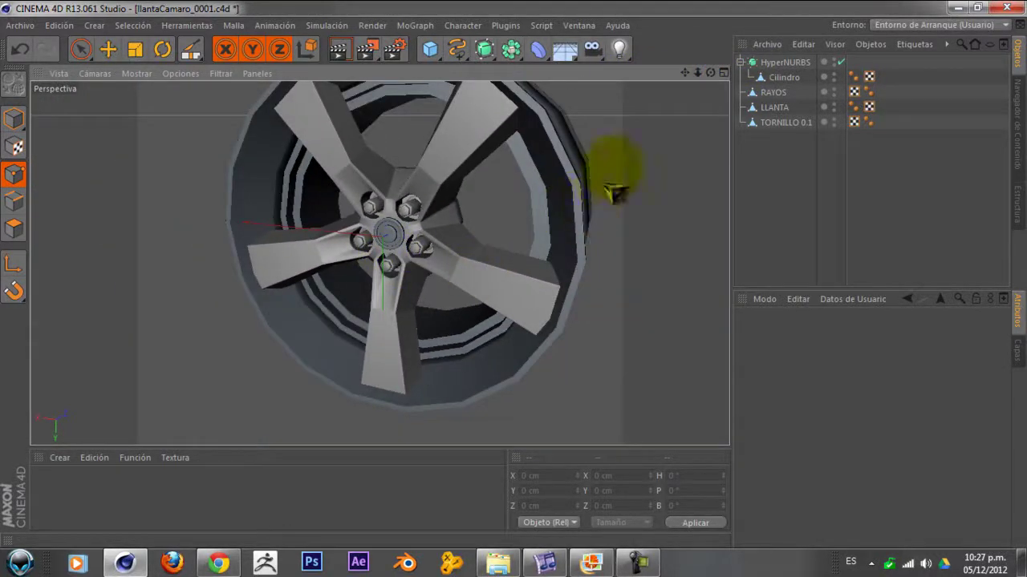
mouse_move(722, 76)
left_mouse_down()
mouse_move(757, 46)
mouse_move(829, 62)
mouse_move(847, 27)
mouse_move(776, 69)
mouse_move(717, 76)
mouse_move(729, 57)
mouse_move(814, 60)
mouse_move(778, 122)
left_mouse_up()
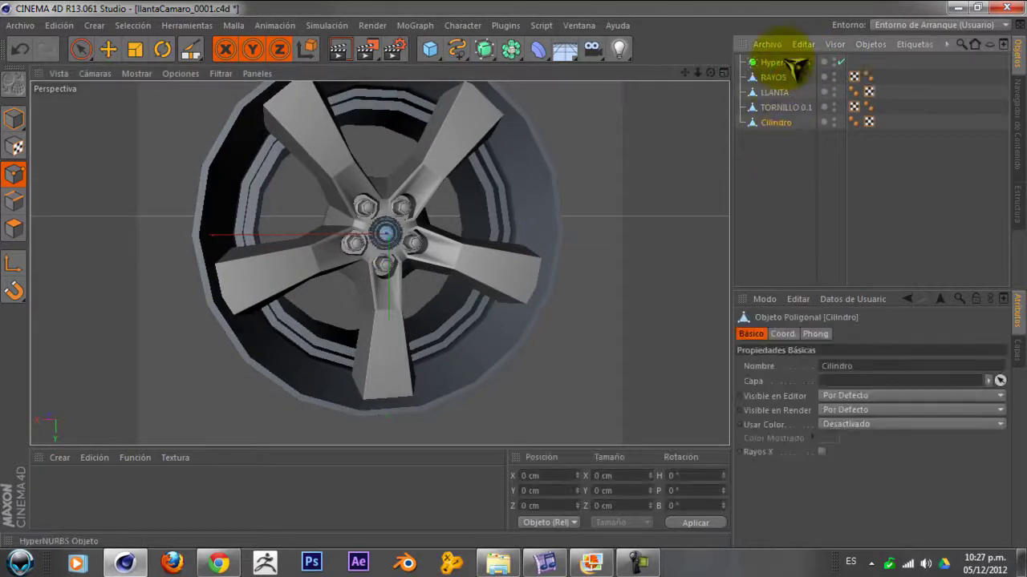
- Delete the HyperNURBS object so Cilindro stays unsmoothed
left_click(790, 62)
key("Delete")
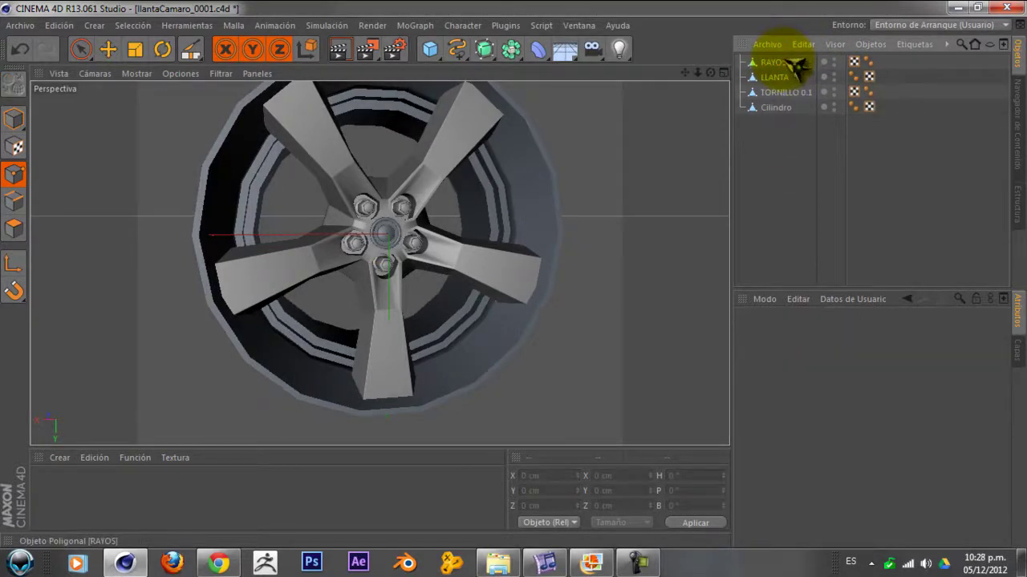
scroll(369, 241, "up", 3)
scroll(393, 229, "up", 3)
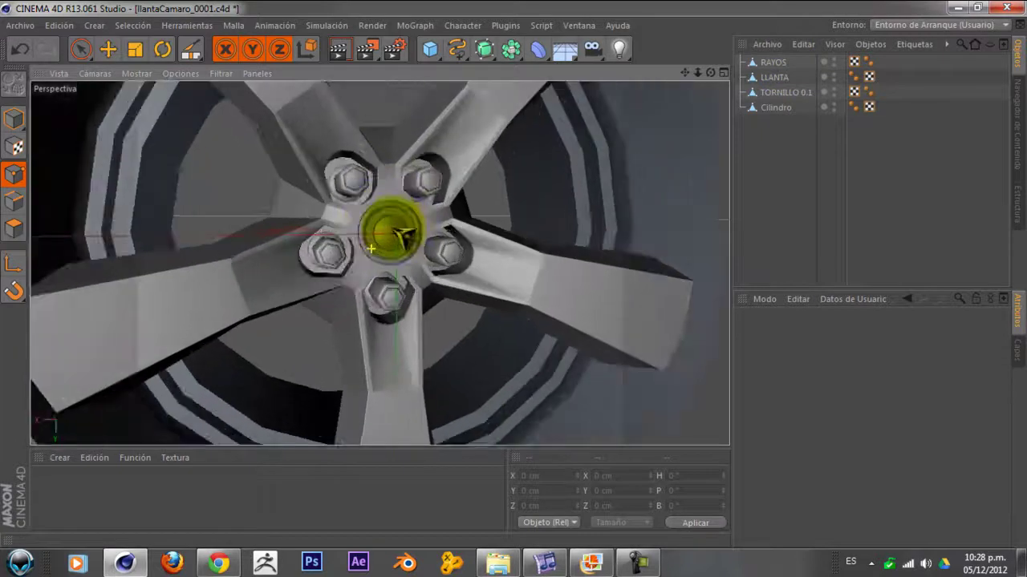
scroll(371, 249, "up", 2)
scroll(381, 241, "up", 2)
scroll(394, 230, "up", 2)
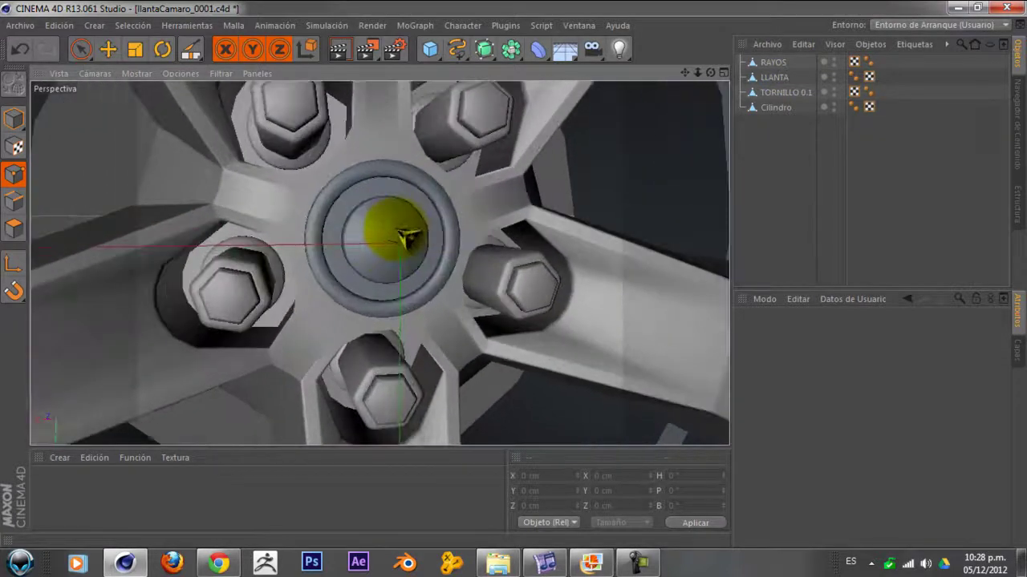
scroll(405, 234, "down", 2)
scroll(408, 232, "down", 2)
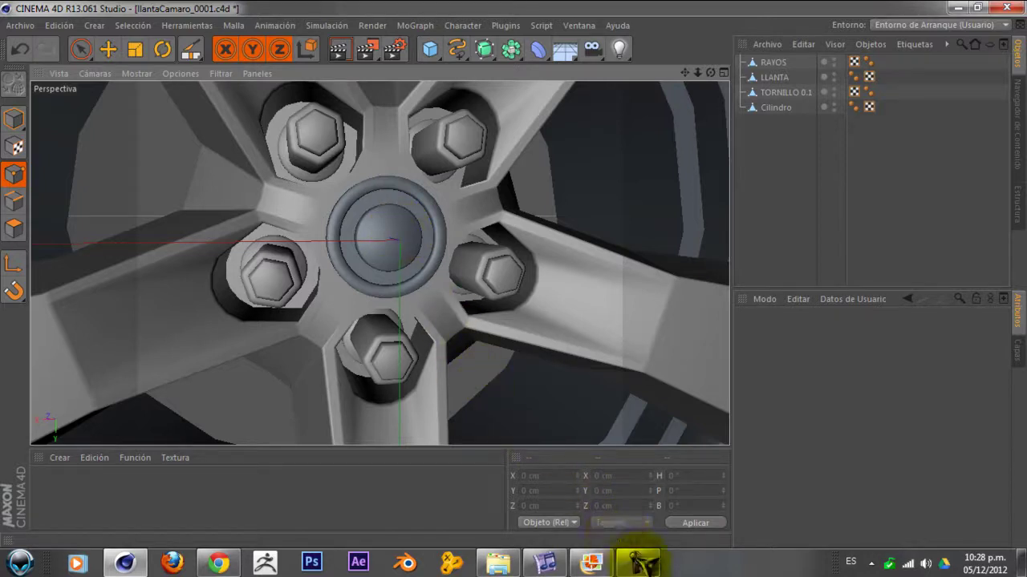
- Zoom in and out to inspect the ringed hub cap and lug nuts up close
left_click(639, 561)
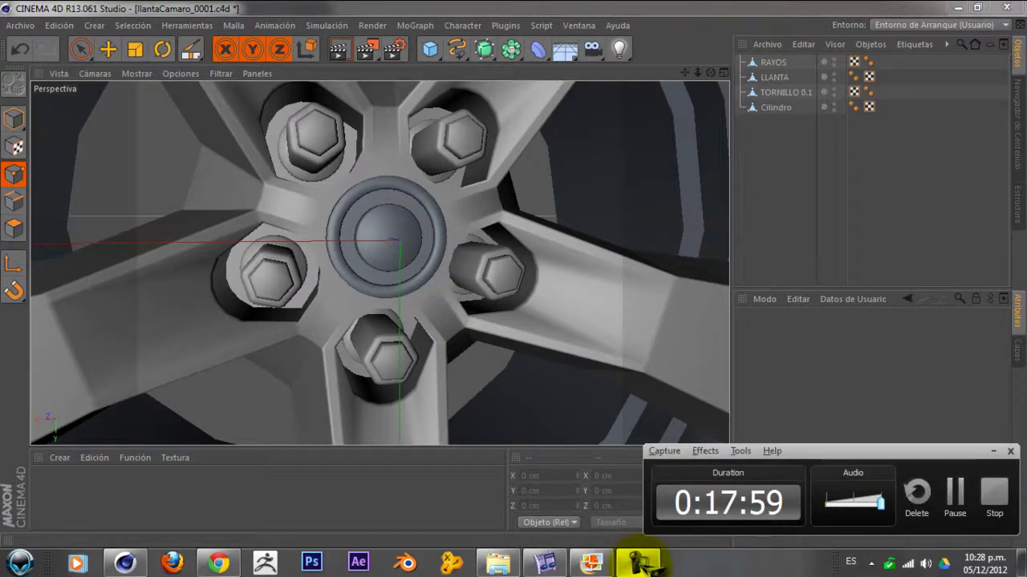
left_click(638, 561)
scroll(401, 237, "up", 3)
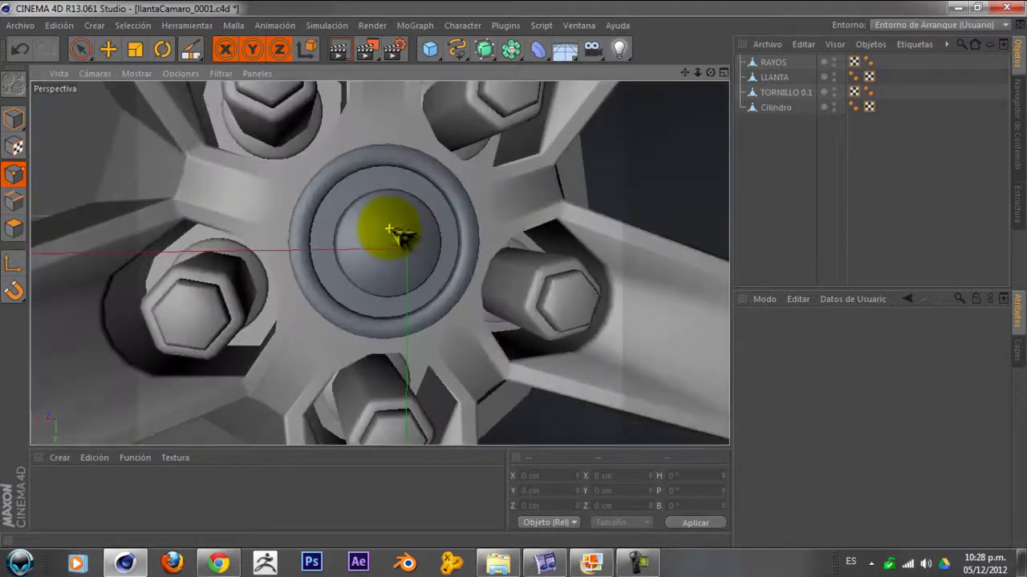
scroll(398, 235, "down", 1)
scroll(397, 234, "down", 1)
scroll(396, 233, "down", 2)
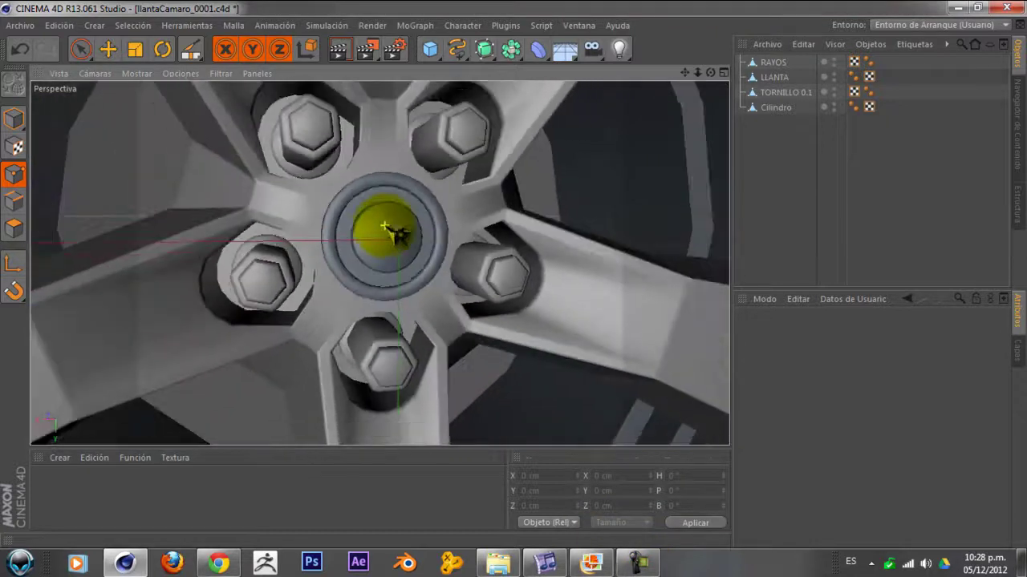
scroll(394, 232, "down", 1)
scroll(395, 233, "down", 1)
scroll(395, 233, "up", 1)
scroll(395, 234, "up", 1)
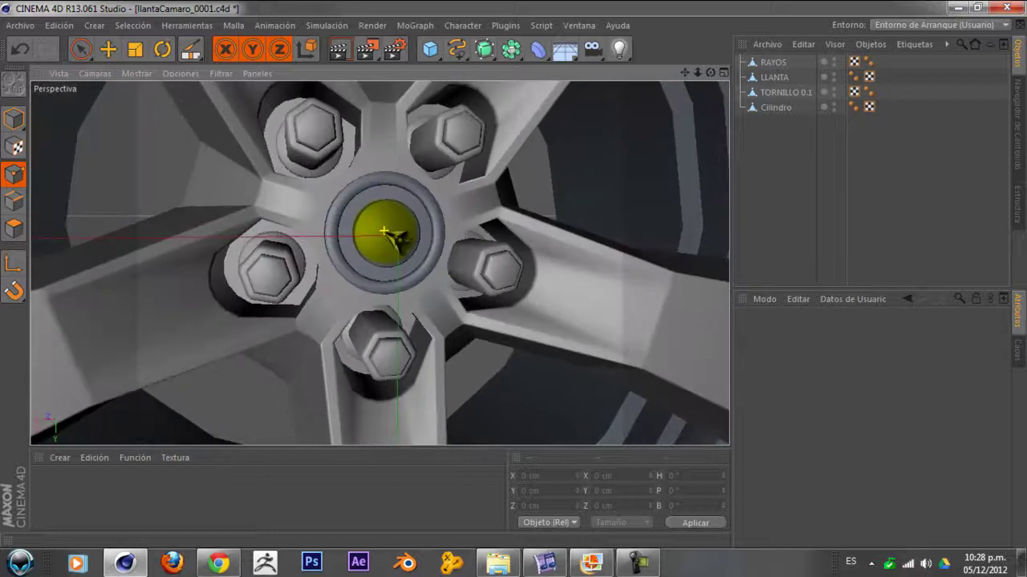
scroll(395, 237, "down", 2)
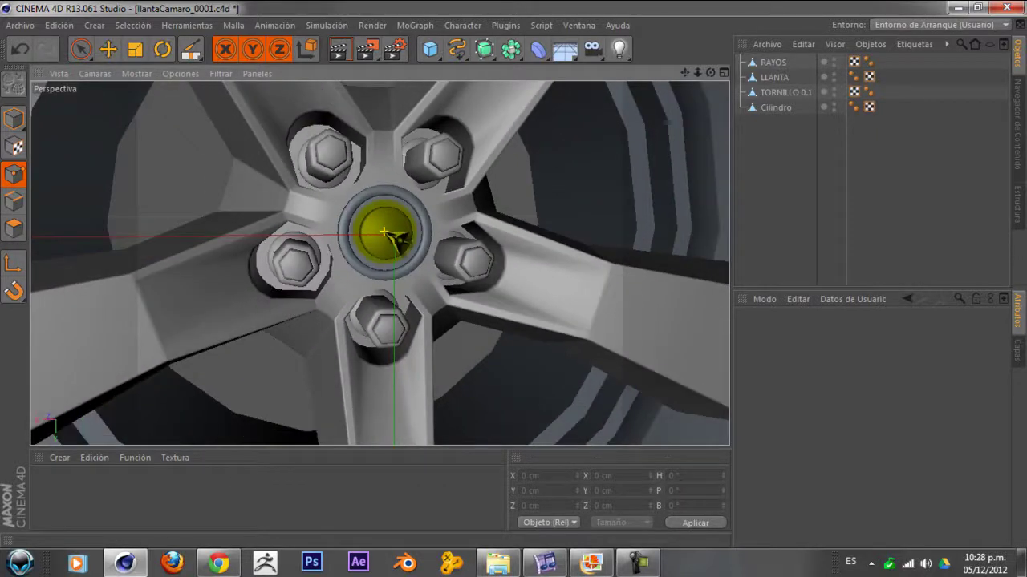